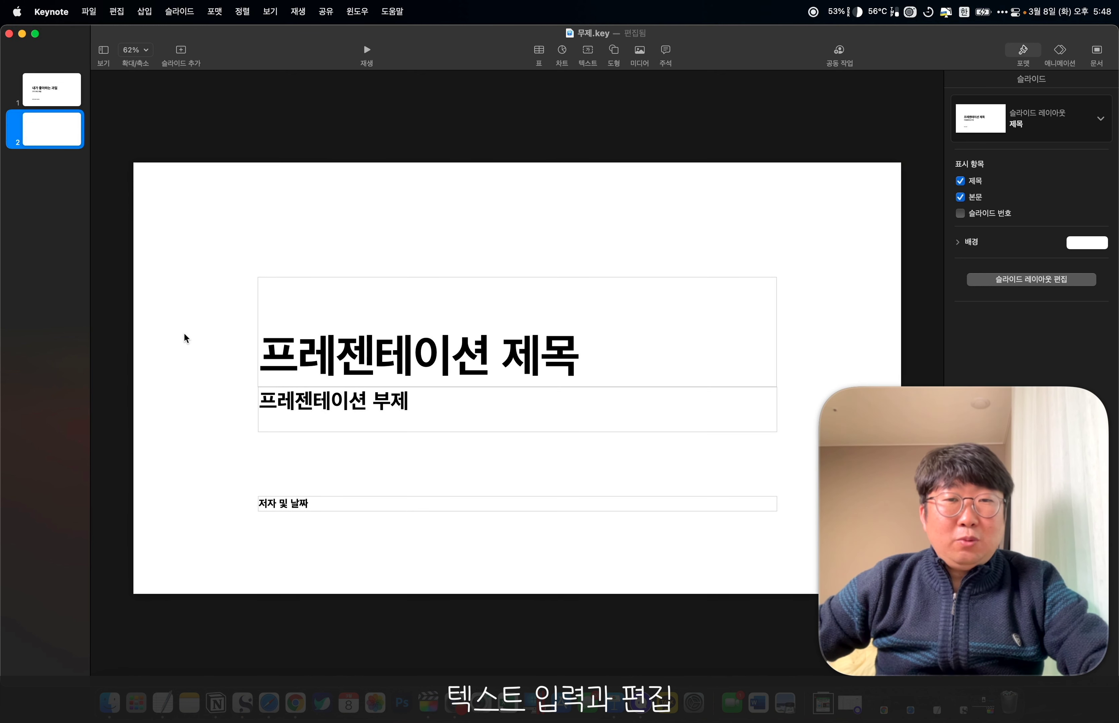
Remove the subtitle and title placeholders from the second slide and delete that slide.
click(57, 93)
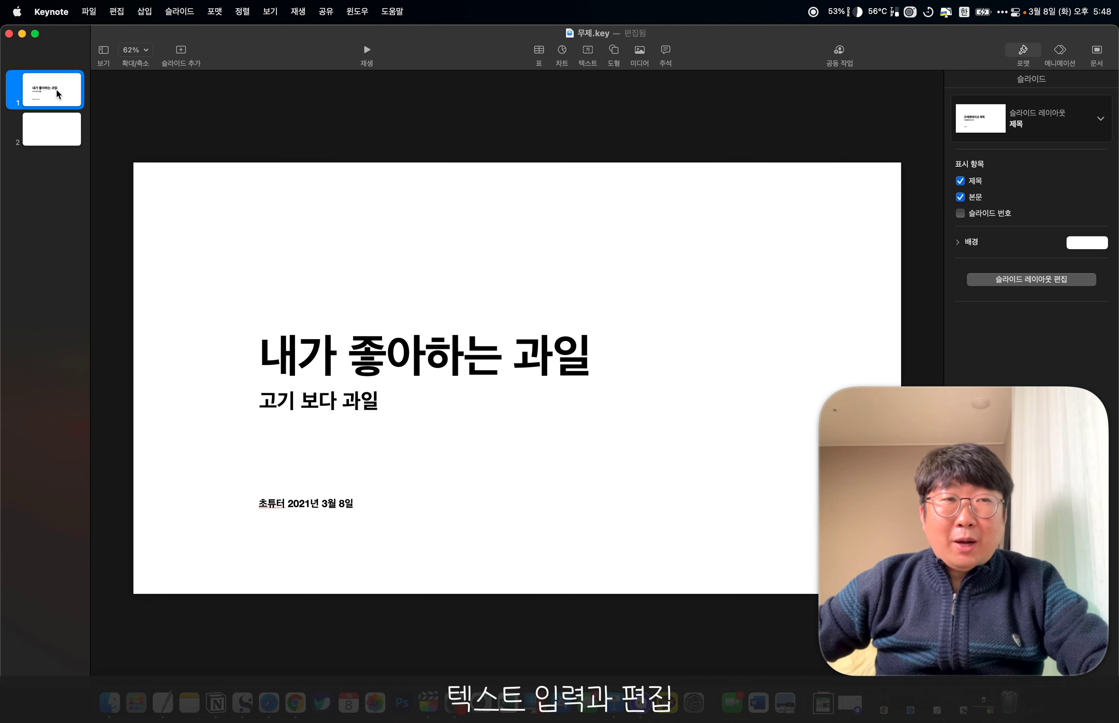
key(Down)
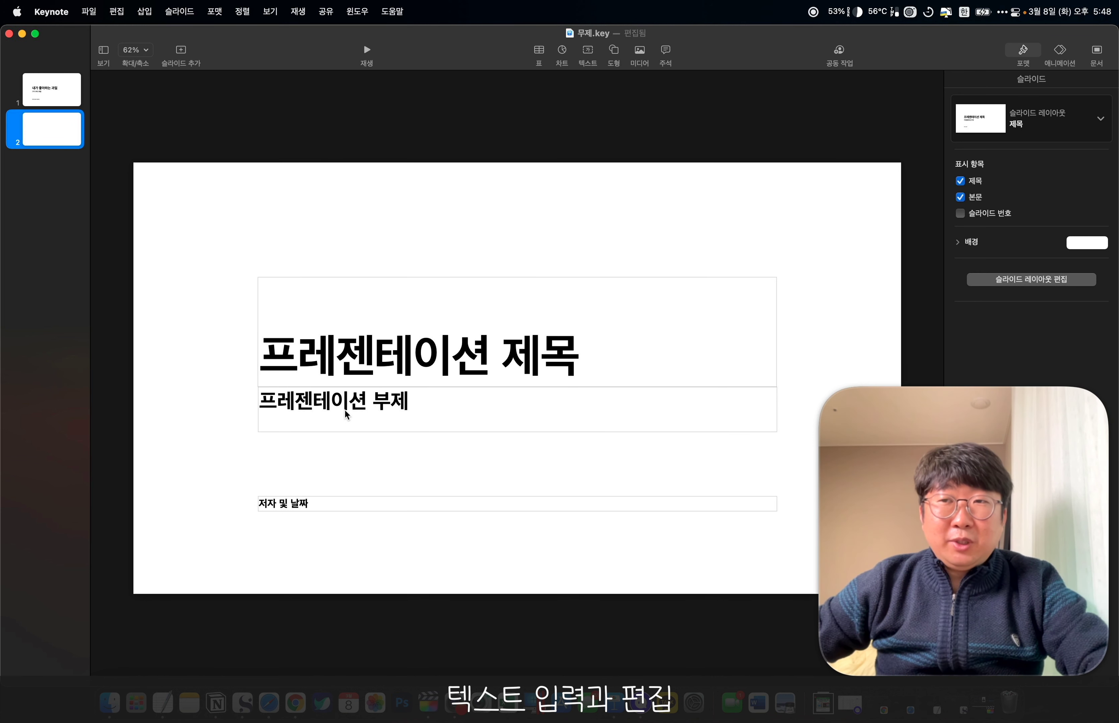
click(282, 410)
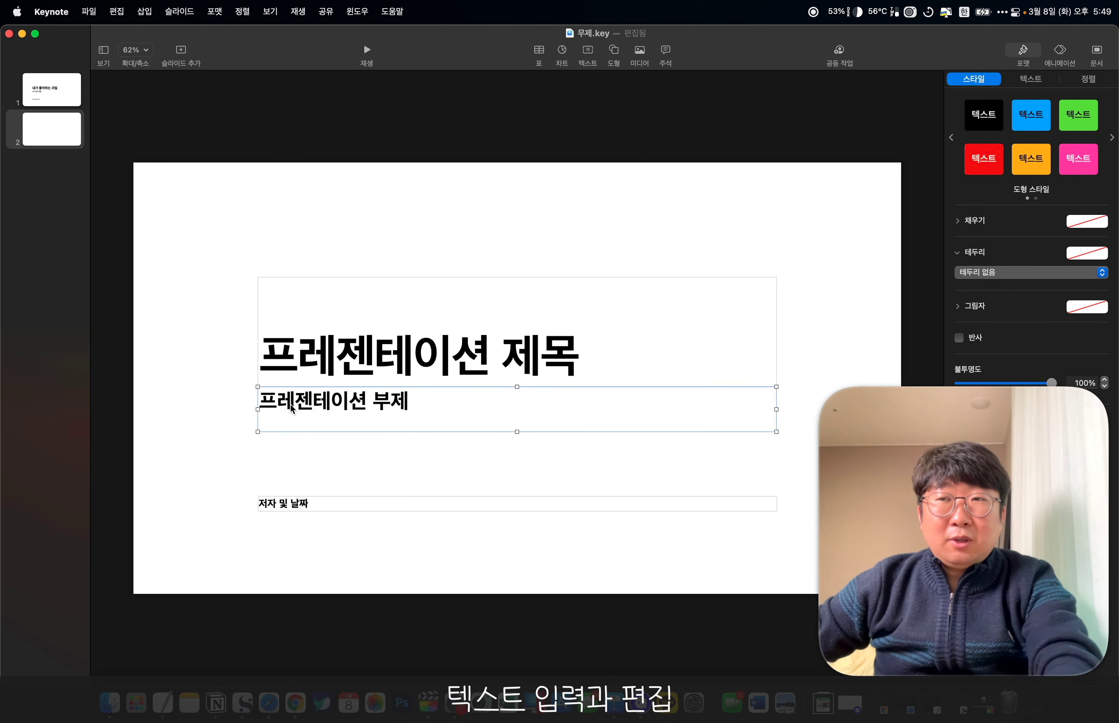
key(Delete)
click(305, 343)
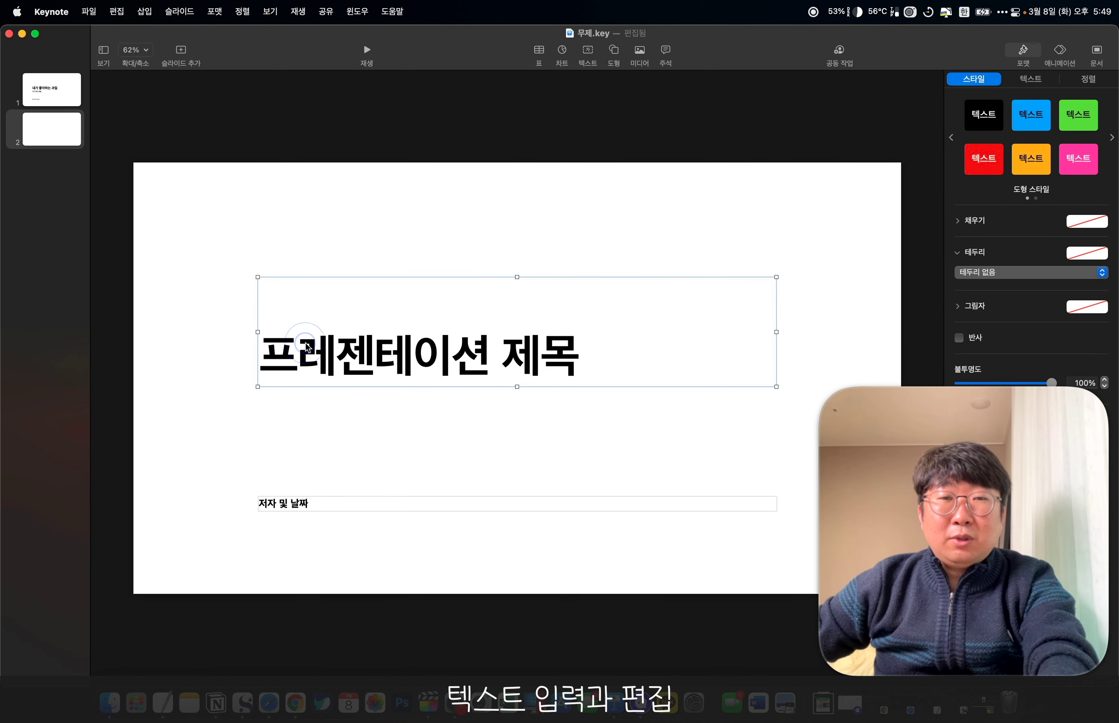
key(Delete)
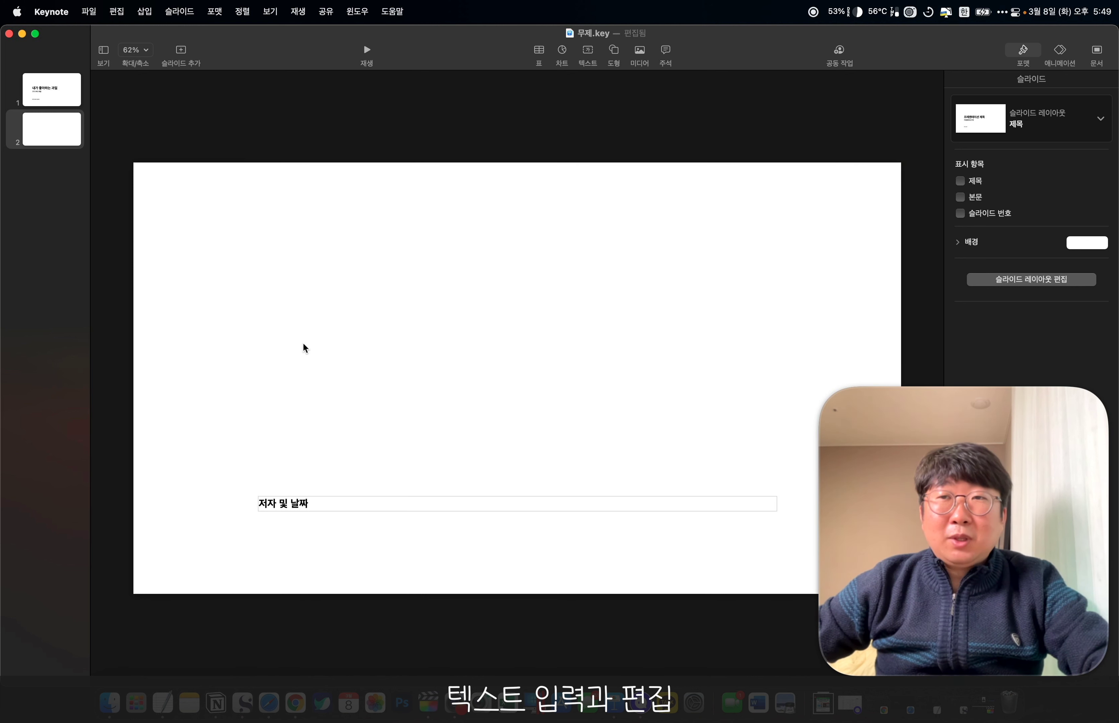
key(Delete)
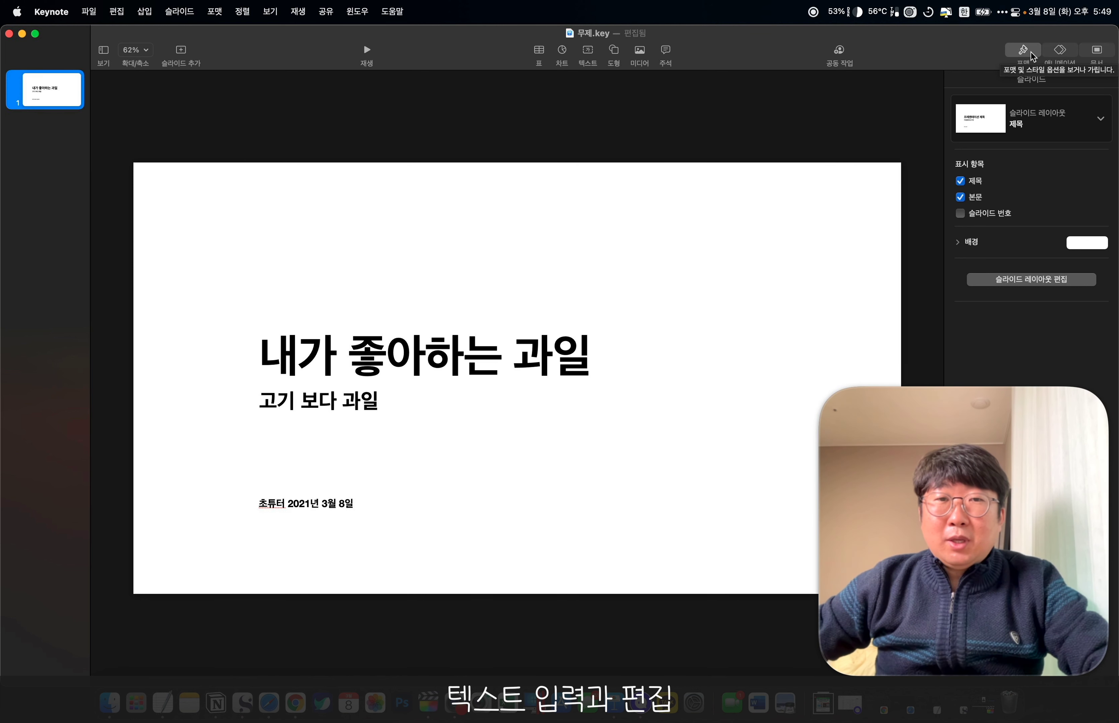
Try toggling the display of the body, title and slide number on the remaining slide.
click(961, 197)
click(961, 197)
click(961, 183)
click(961, 182)
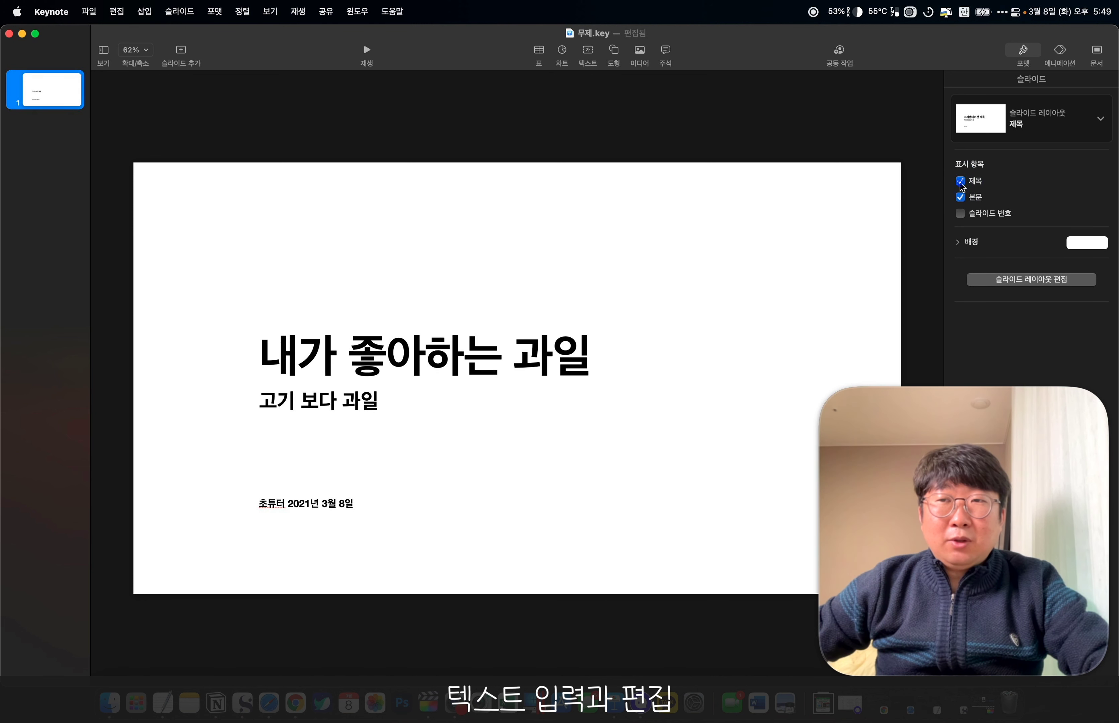
click(961, 213)
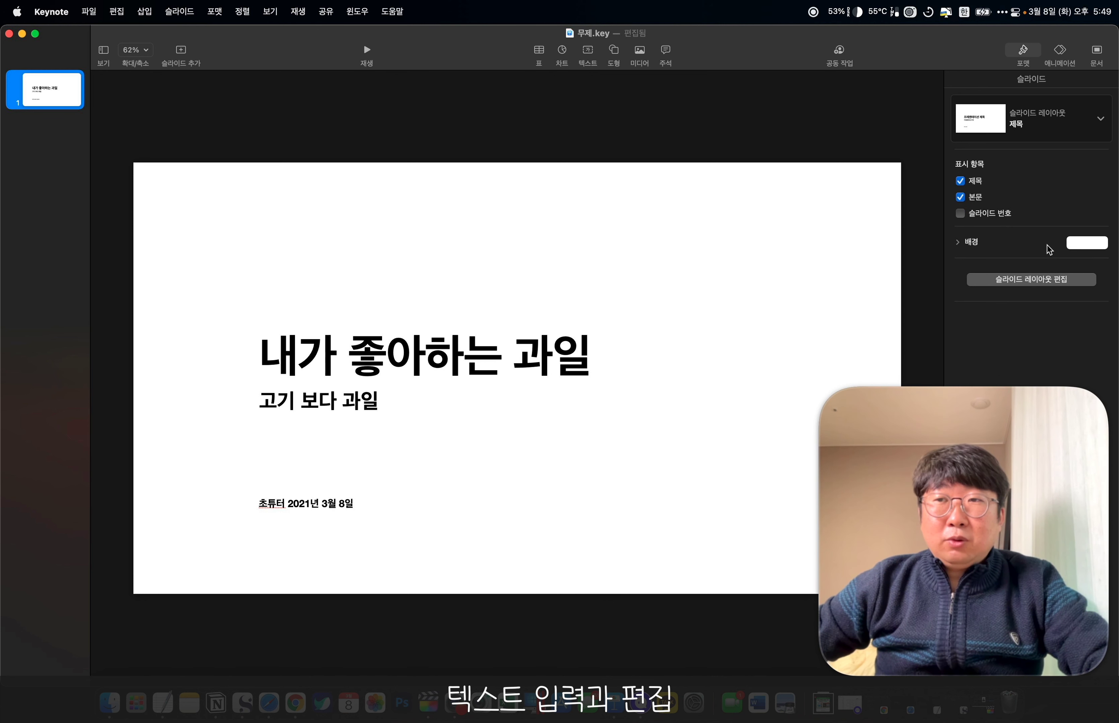
Set the slide background to a solid colour fill in light salmon red.
click(957, 241)
click(965, 282)
click(988, 312)
click(970, 283)
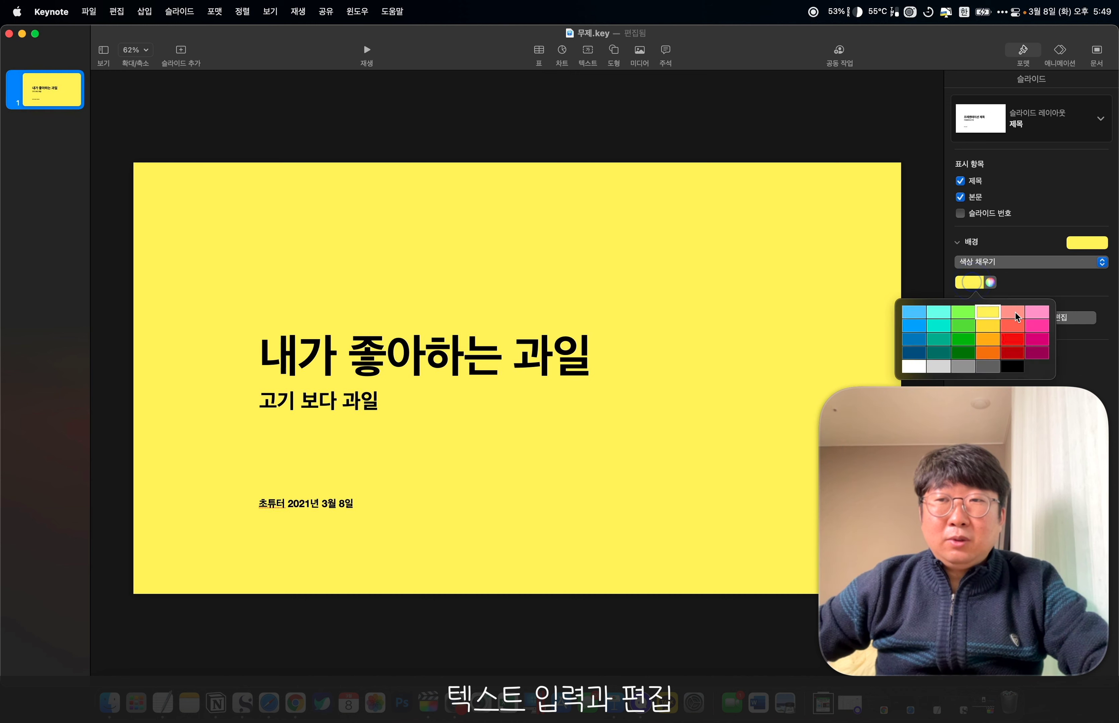
click(1015, 317)
click(461, 208)
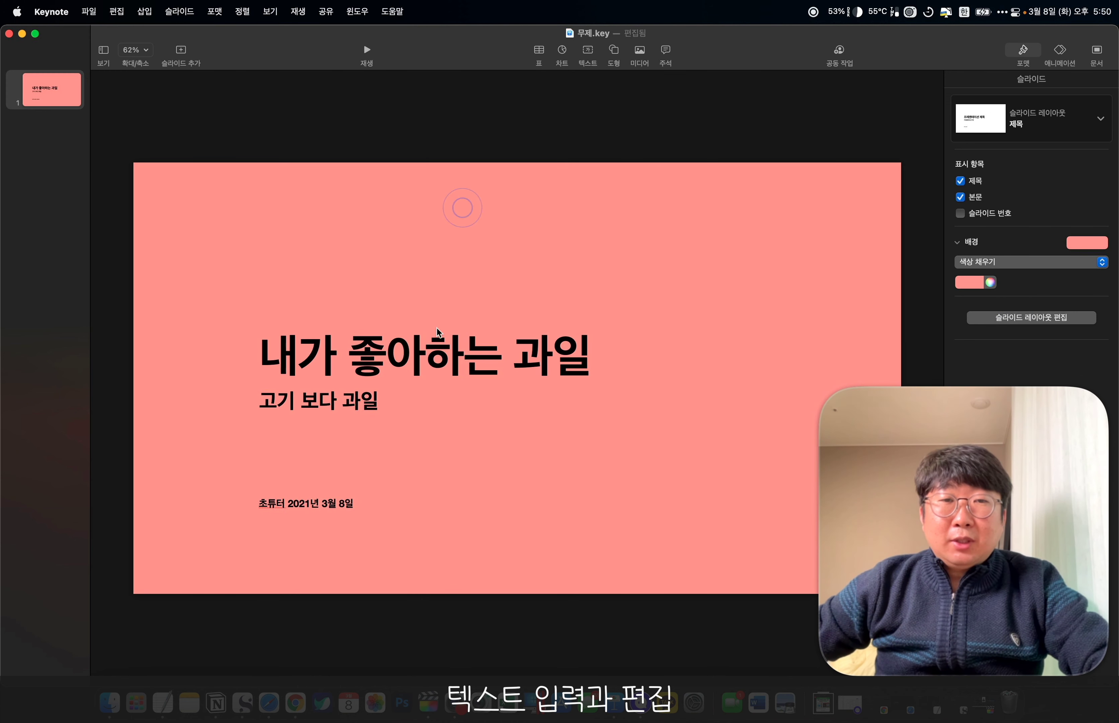
click(440, 200)
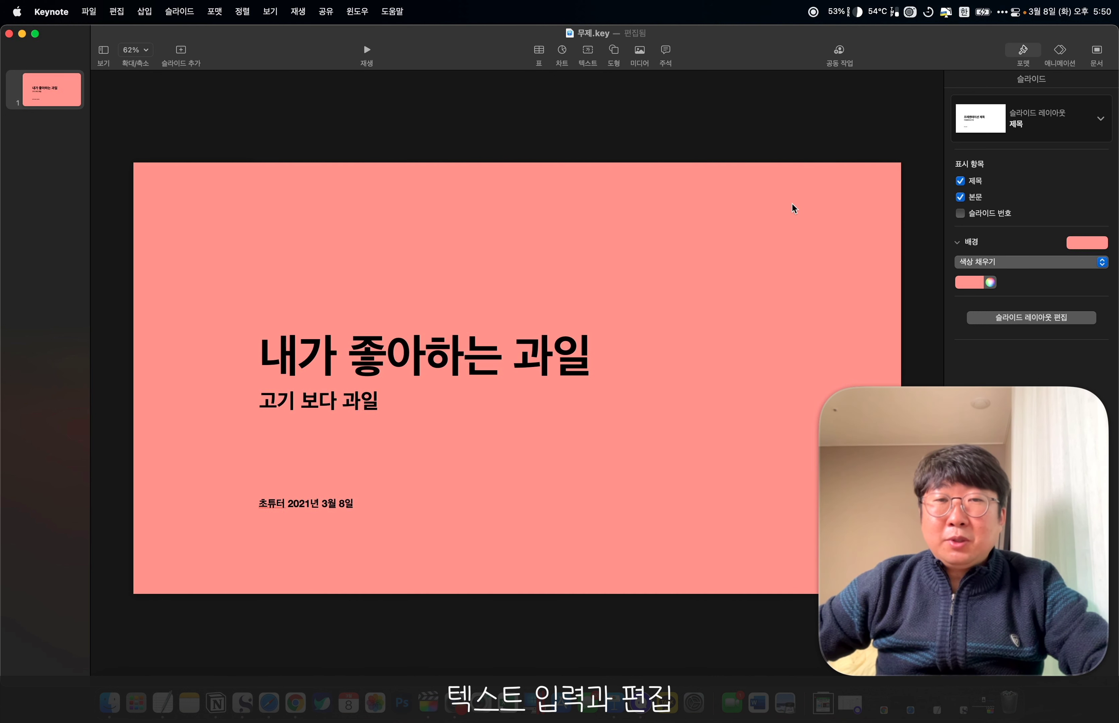
Select the whole title text 내가 좋아하는 과일 and clear the selection.
triple_click(332, 338)
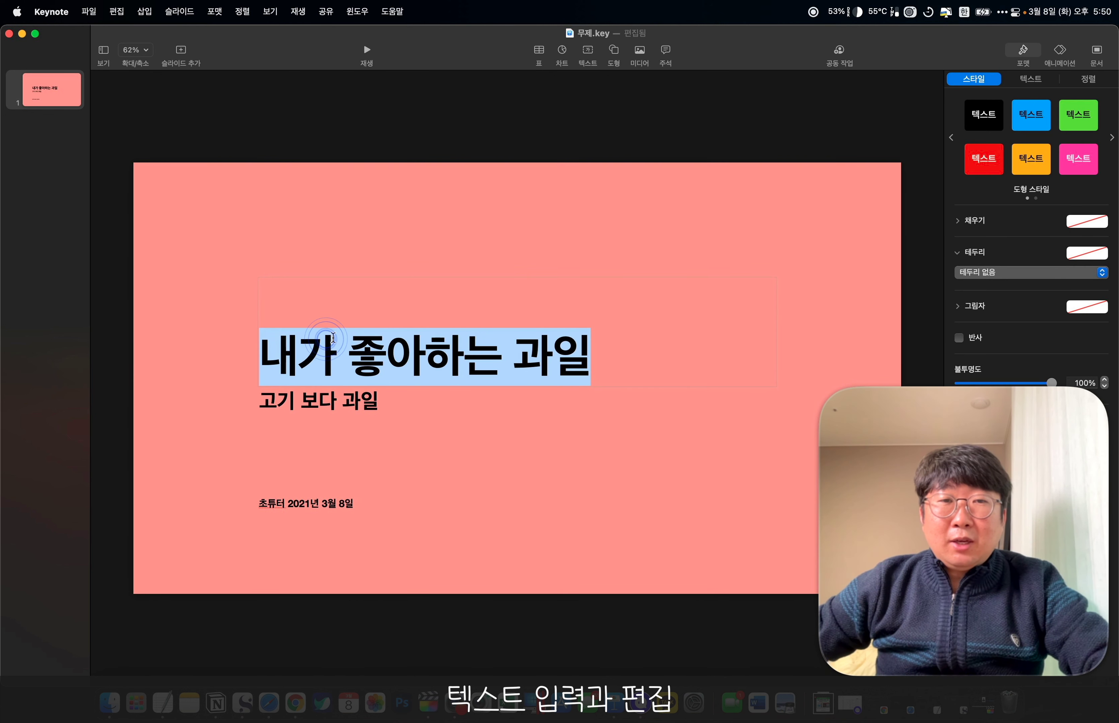
click(337, 339)
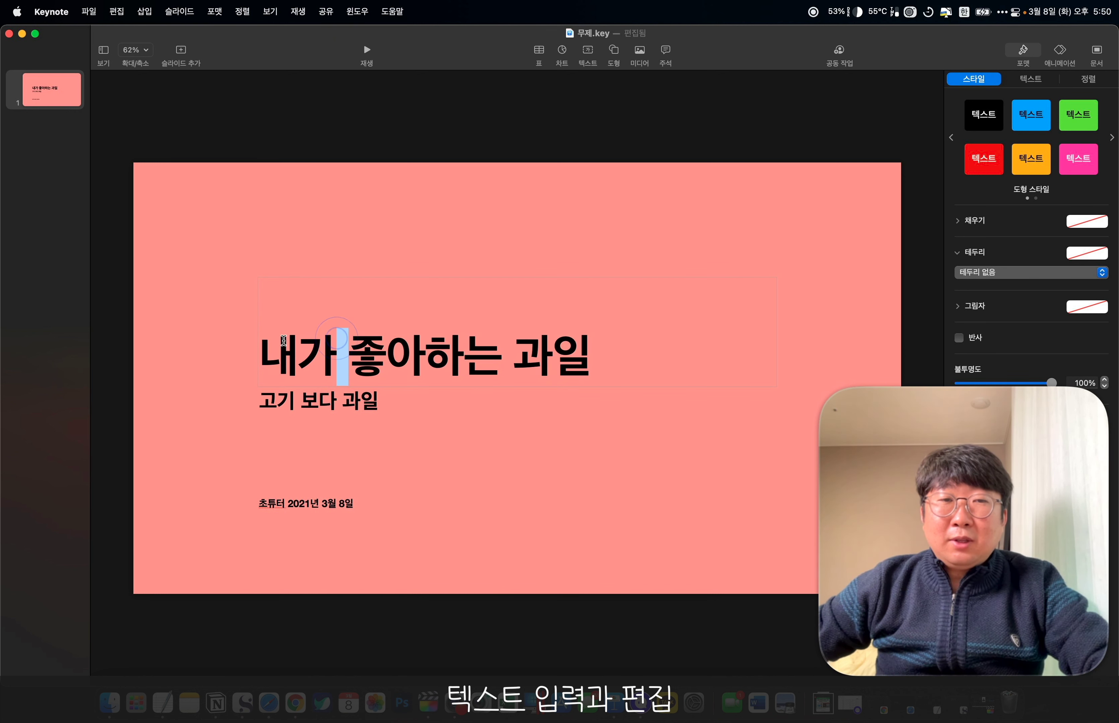
drag(273, 343, 612, 341)
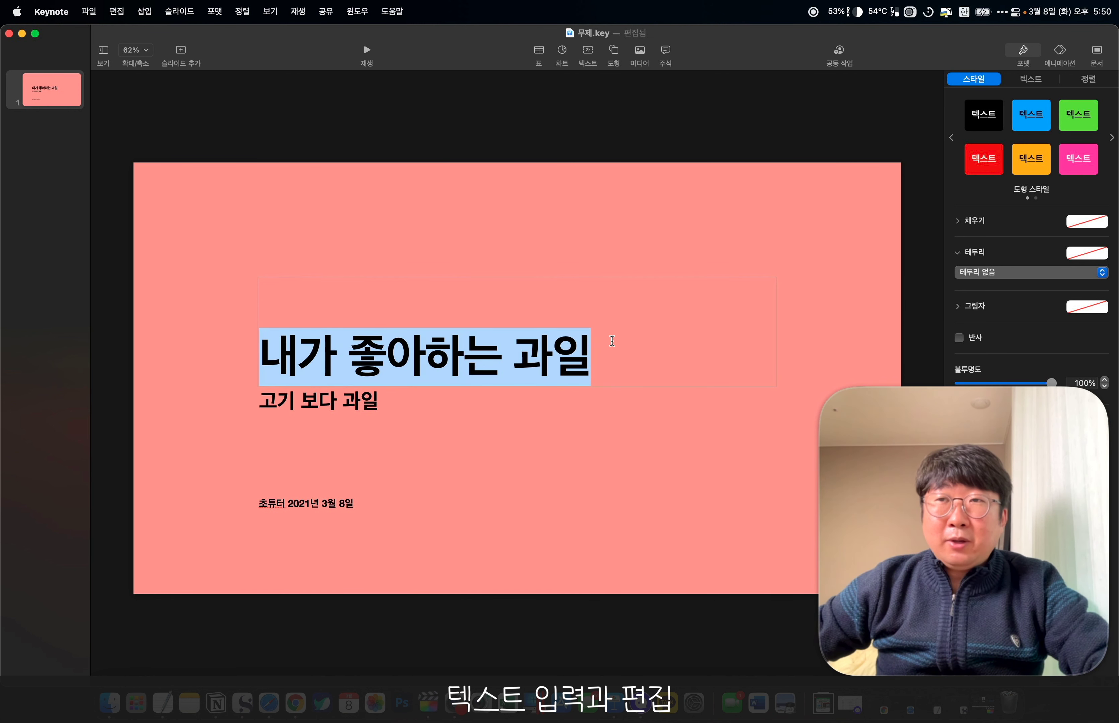
click(819, 196)
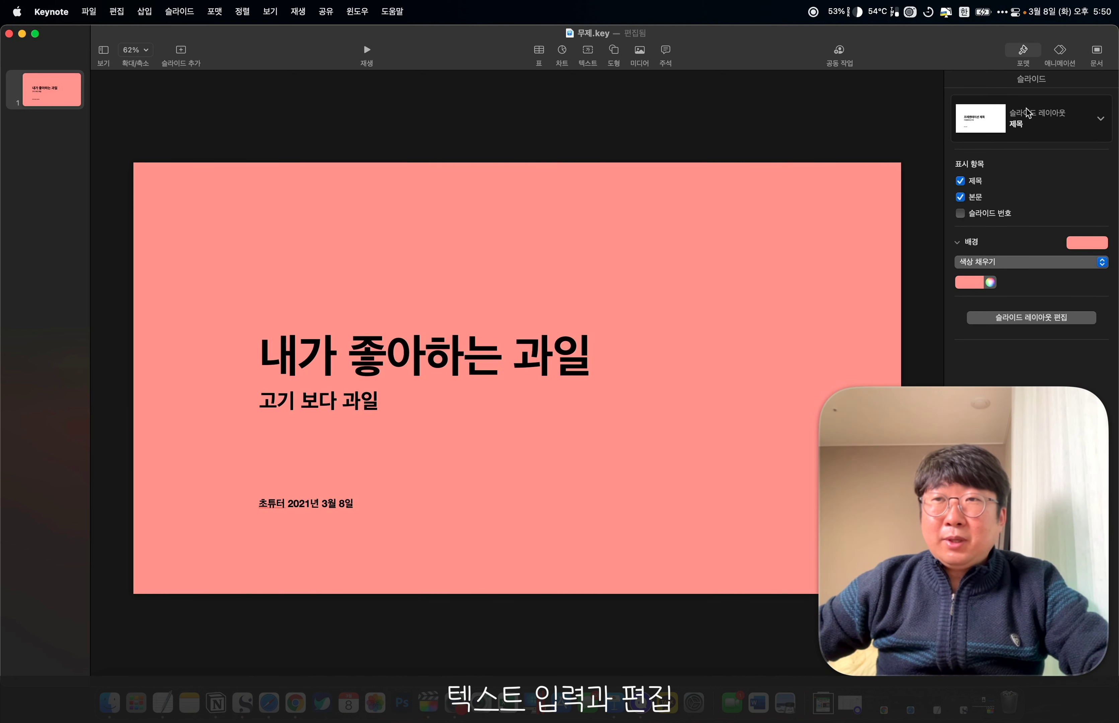
Try the red, orange and pink shape styles on the title text box and browse the remaining styles.
click(542, 340)
double_click(542, 339)
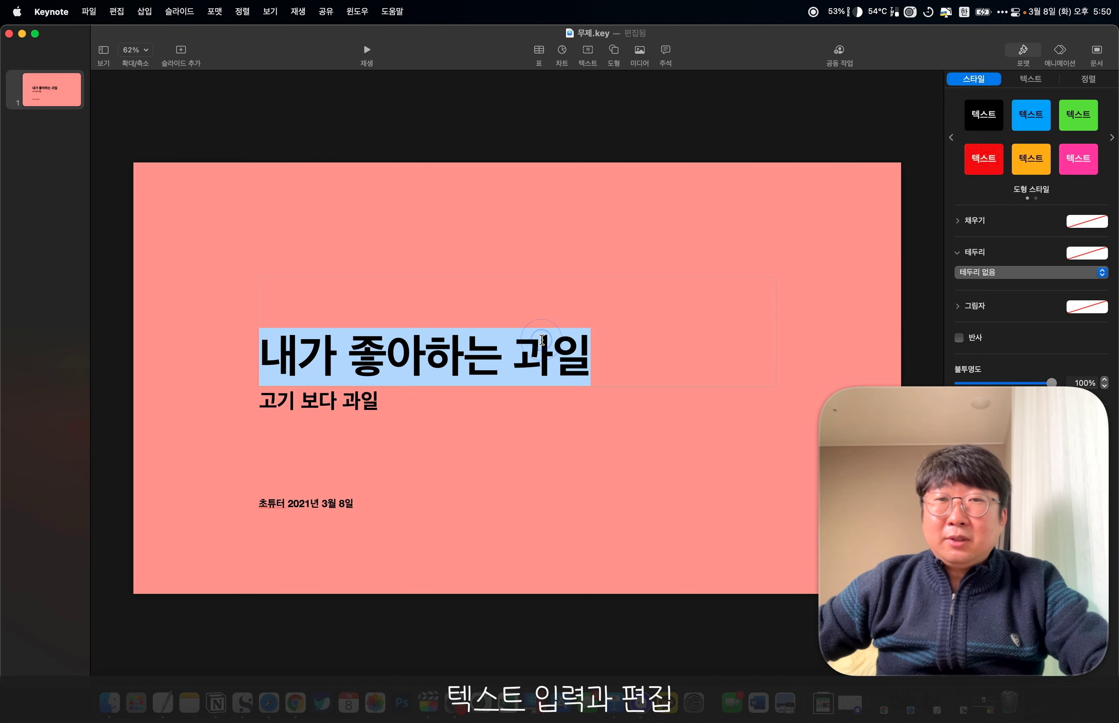
click(984, 158)
click(1031, 159)
click(1078, 159)
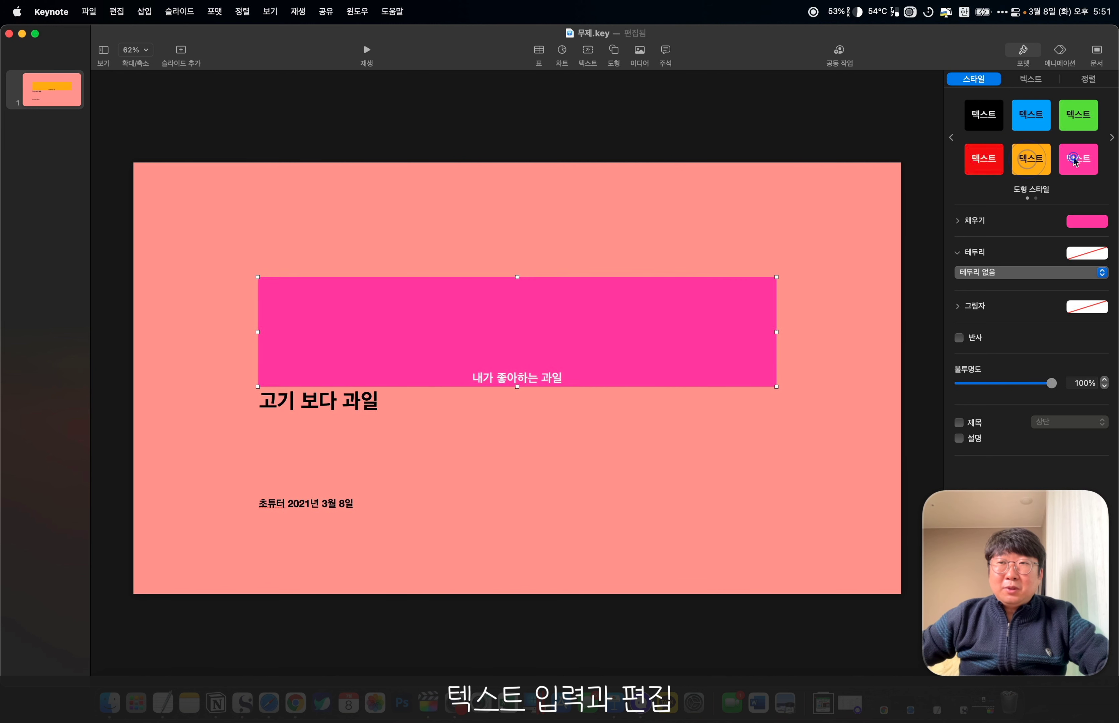
scroll(990, 124, right, 3)
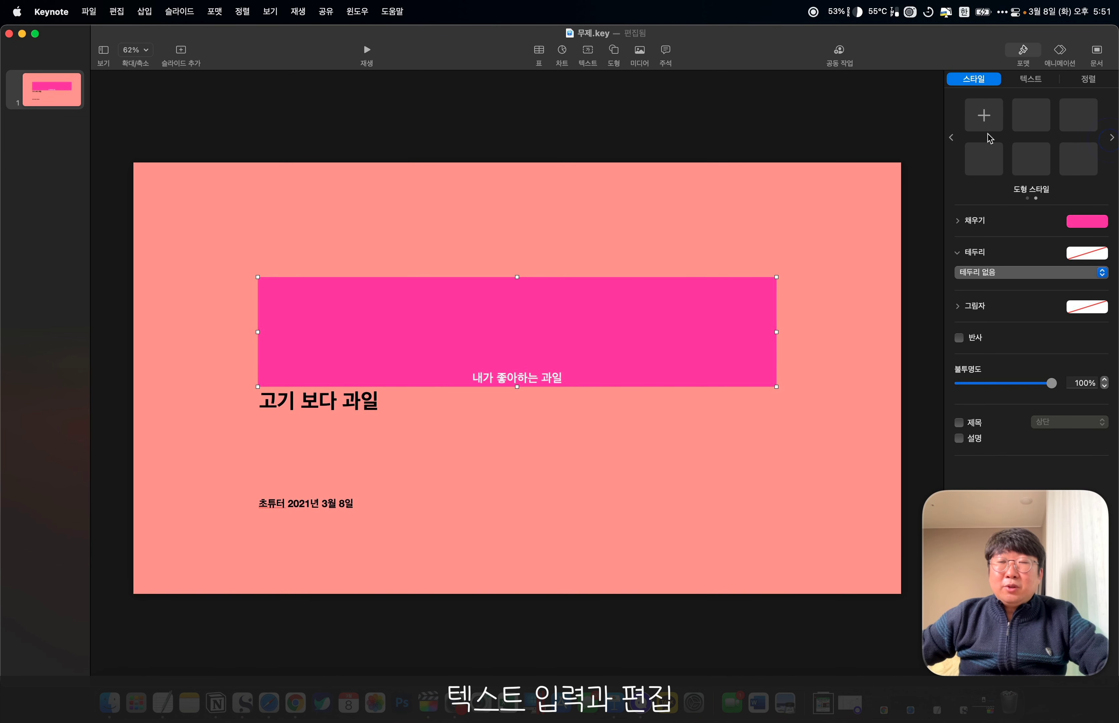
Try the black, blue, green, red, orange and pink shape styles in turn on the title box and undo the styling.
click(952, 139)
click(1031, 115)
click(984, 115)
click(984, 159)
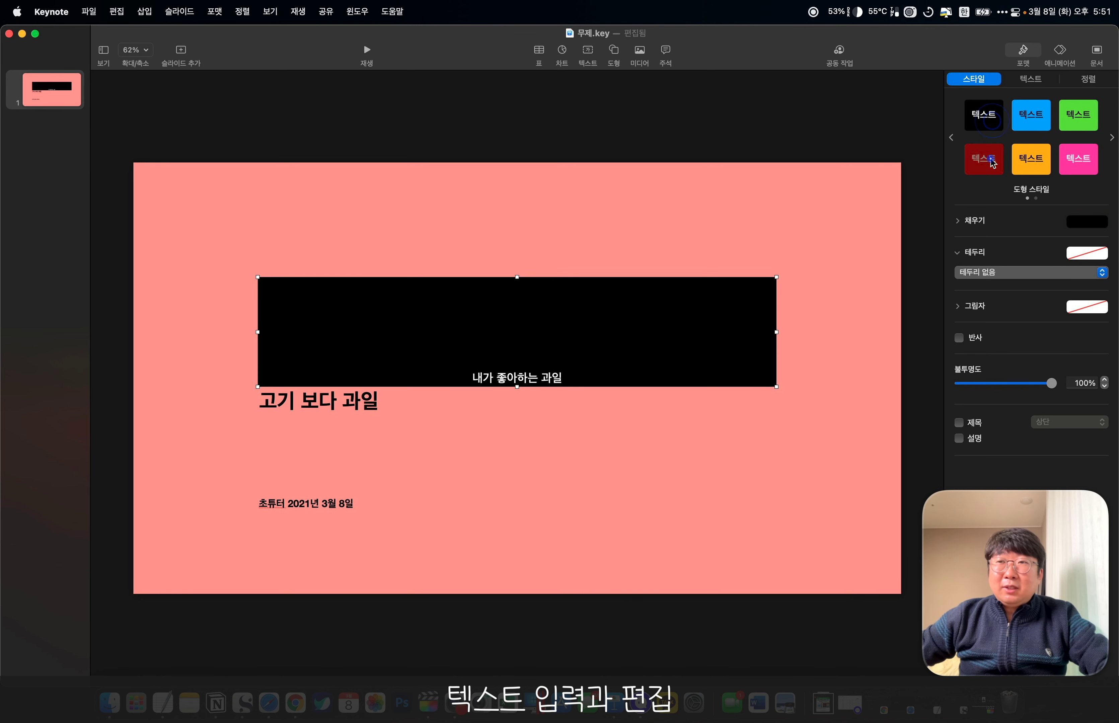
click(1040, 160)
click(1079, 159)
click(1078, 115)
click(1031, 121)
click(992, 126)
click(984, 158)
click(1031, 160)
click(1082, 162)
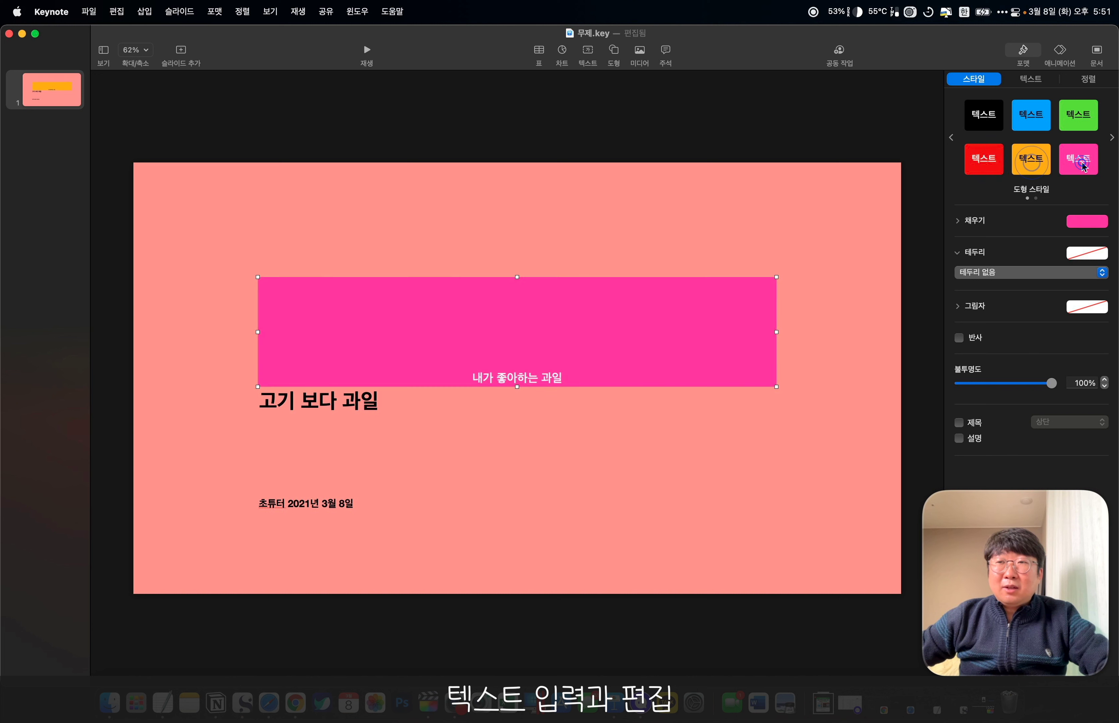
key(super+z)
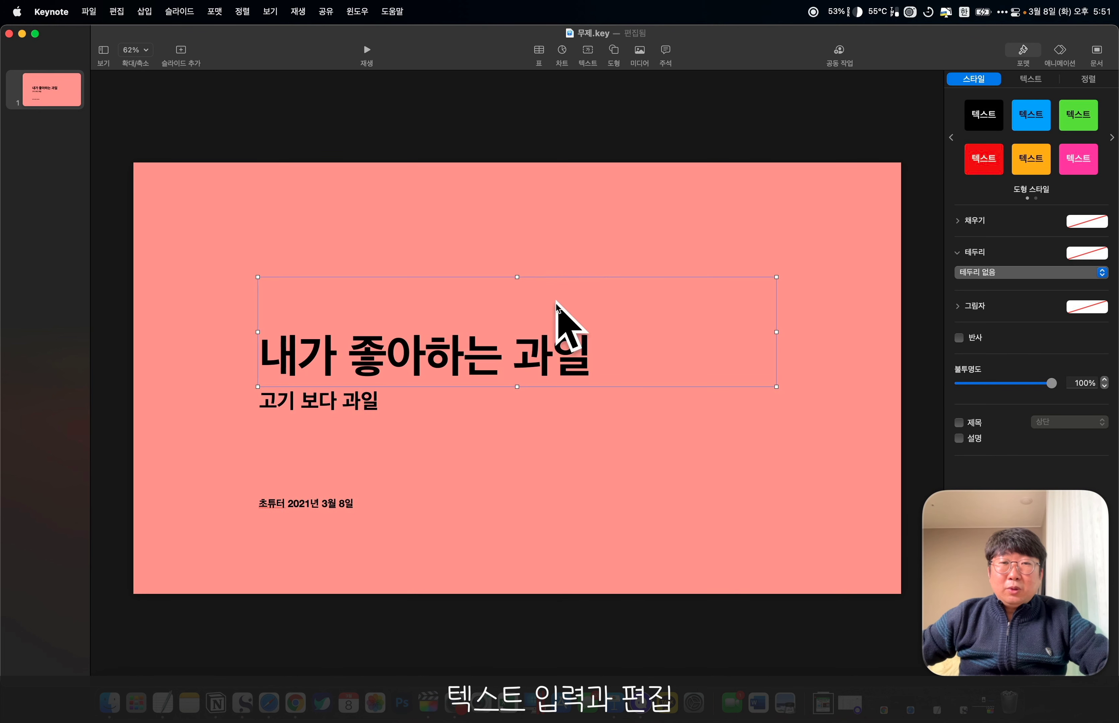
Fill the title text box with coral red and give it a rough black line border.
click(1074, 225)
click(1074, 304)
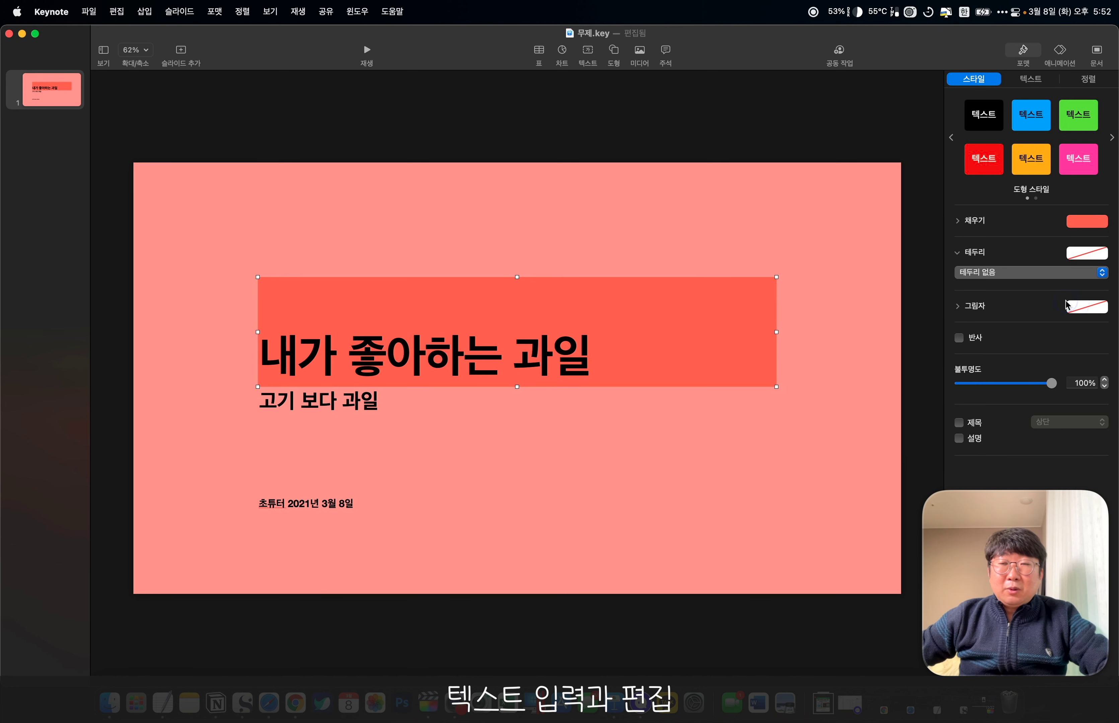
click(1086, 253)
click(1067, 331)
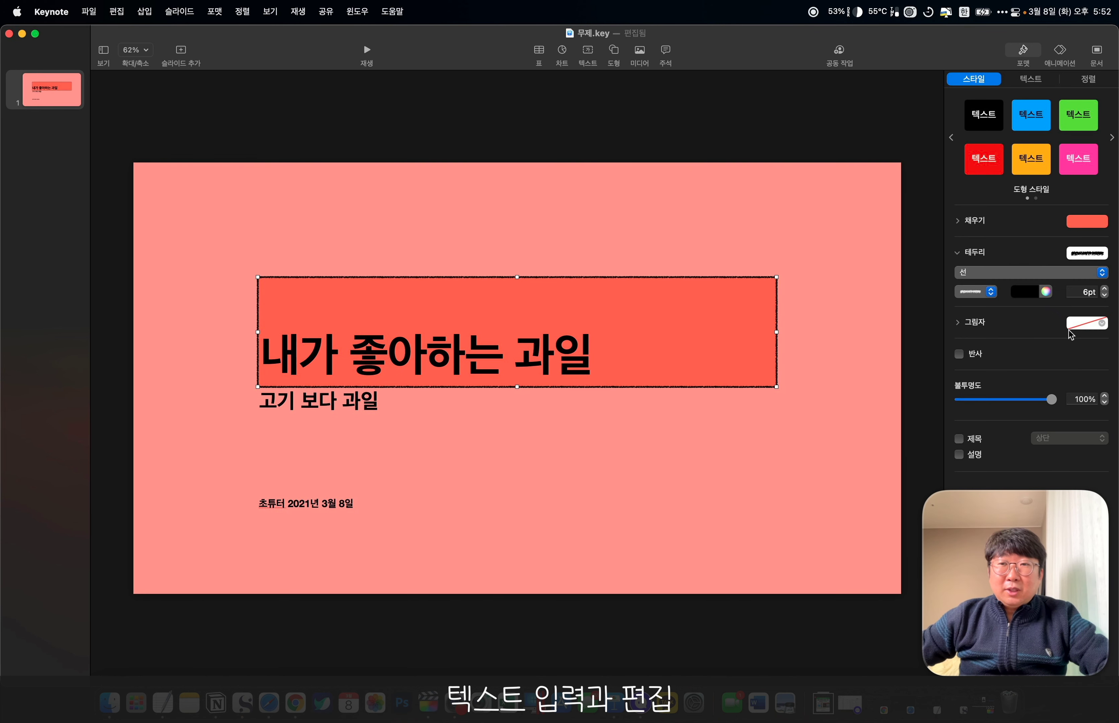
Try the title box with no border and with a picture frame, and return it to the line border.
click(1002, 273)
click(1002, 262)
click(1004, 272)
click(1002, 290)
click(998, 273)
click(999, 289)
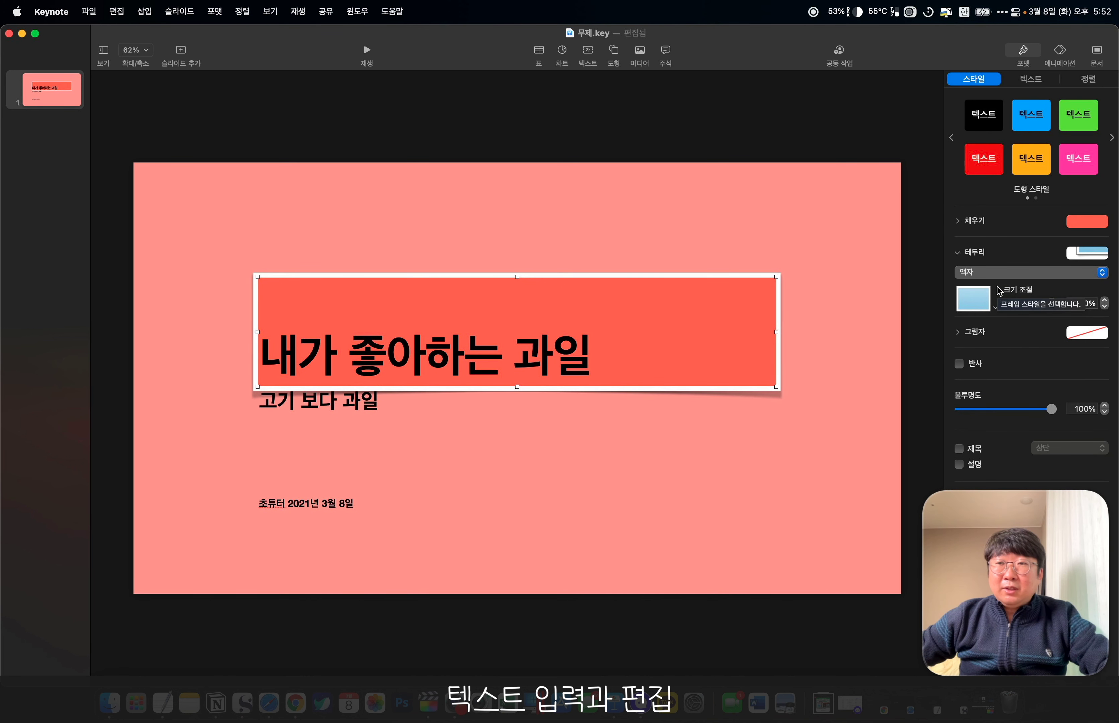
click(1003, 272)
click(1006, 262)
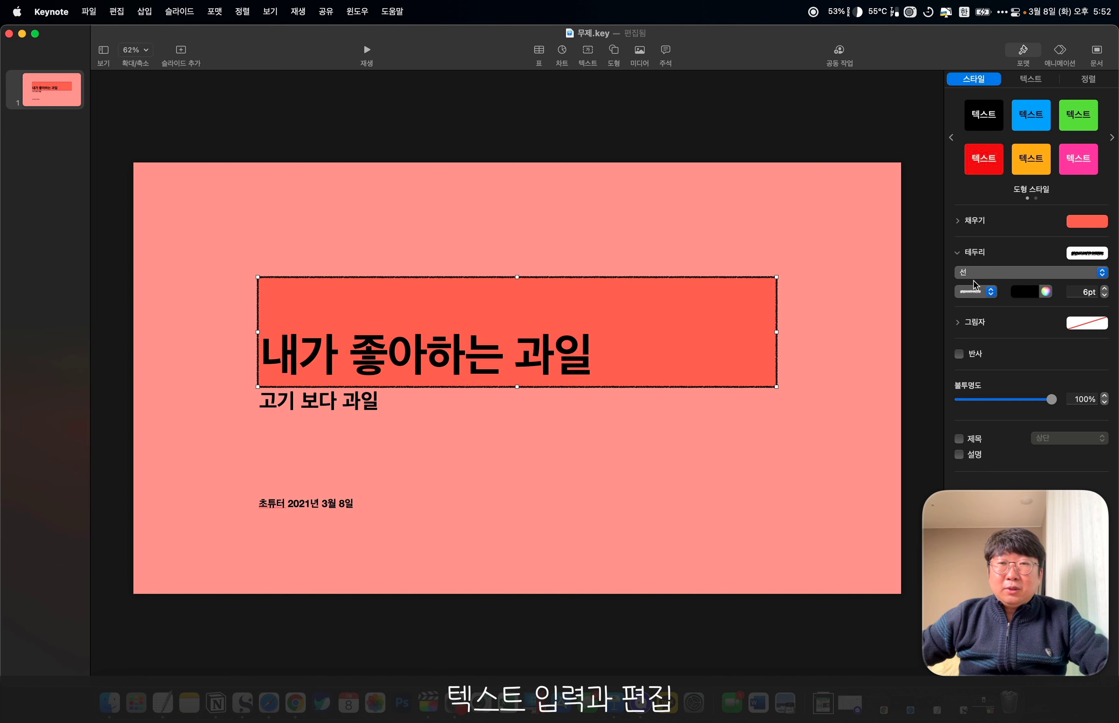
Set the title box's border to the rough textured line at 8 pt in yellow.
click(973, 292)
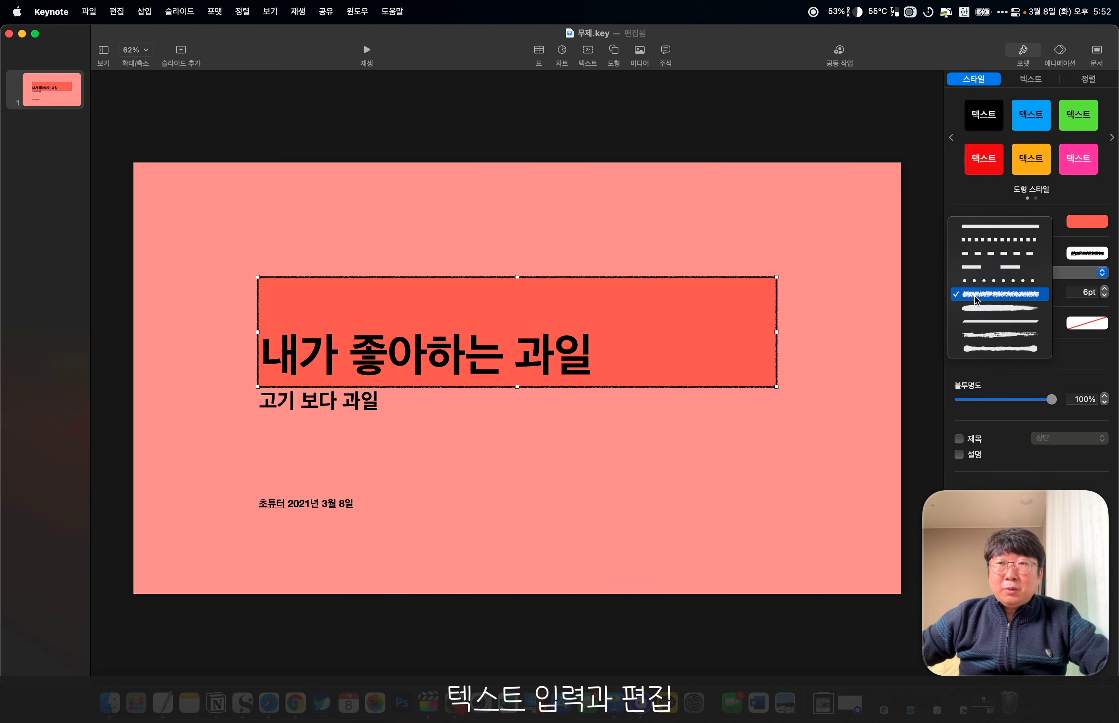
click(980, 302)
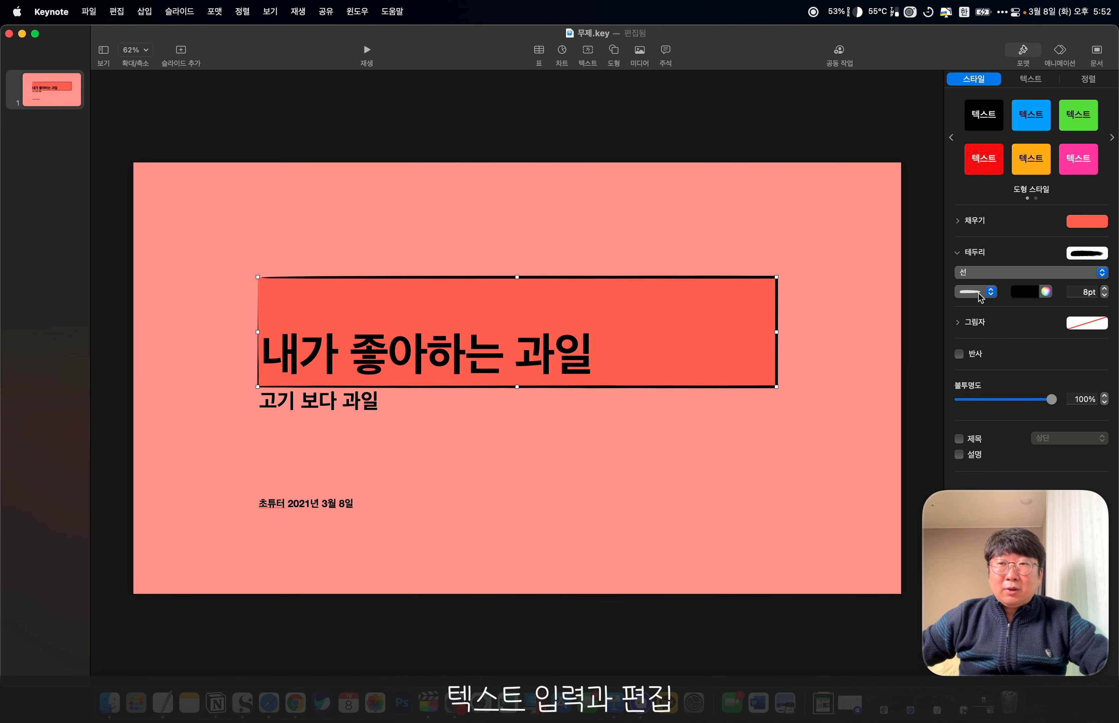
click(976, 294)
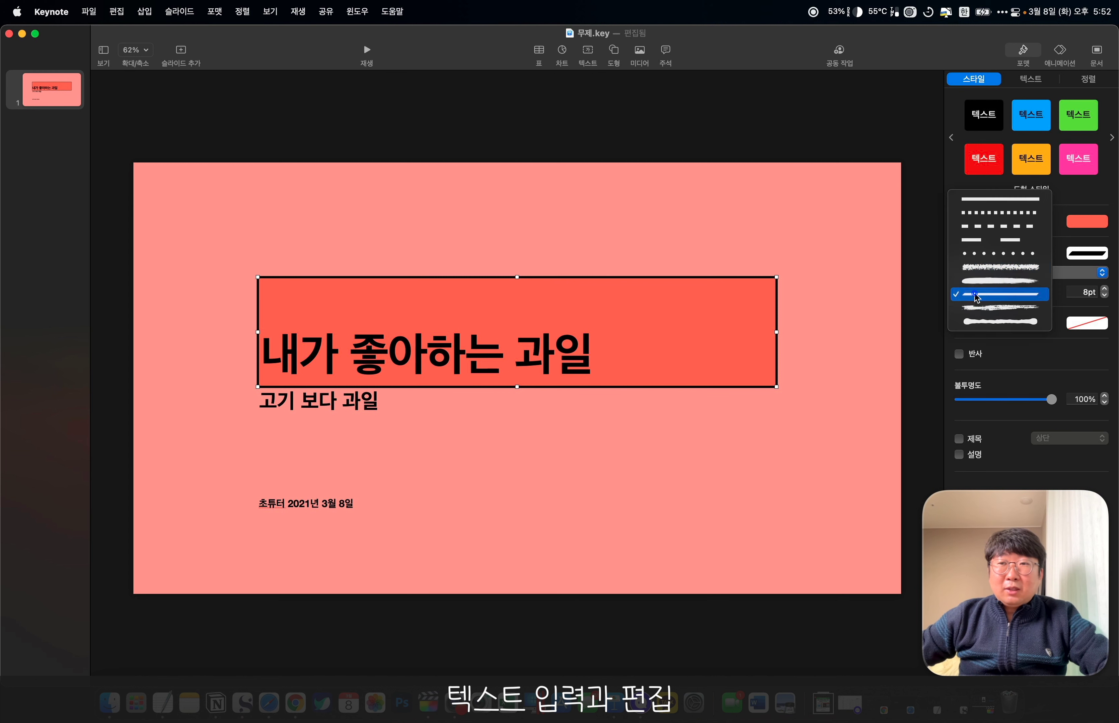
click(983, 271)
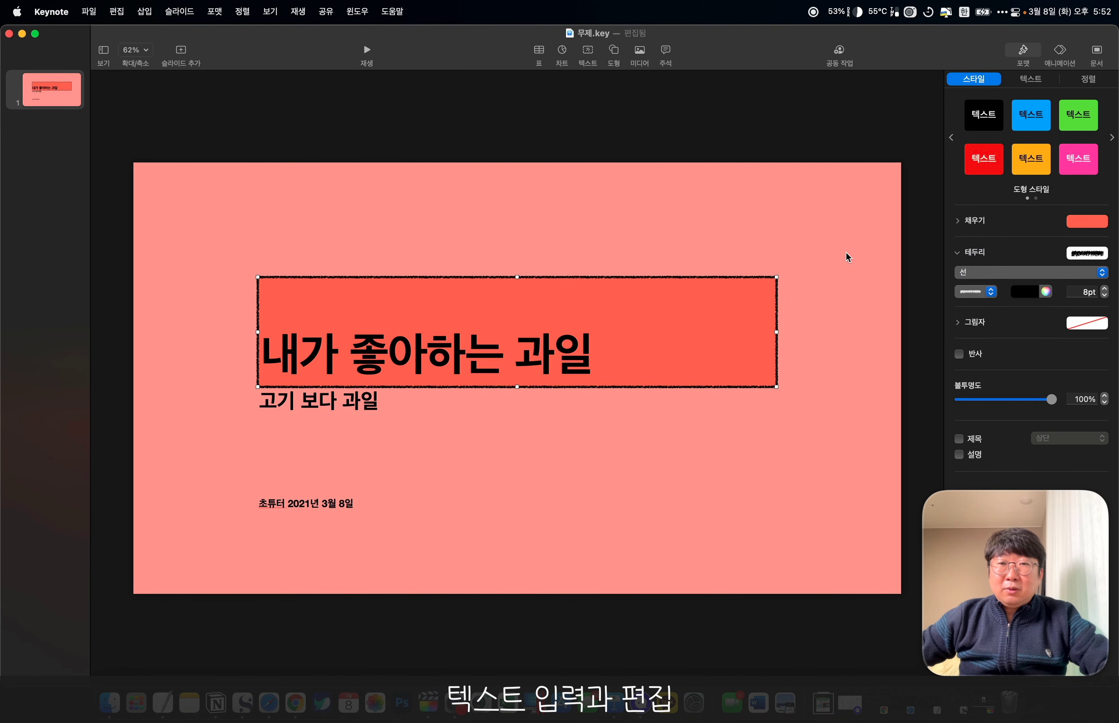
click(1023, 293)
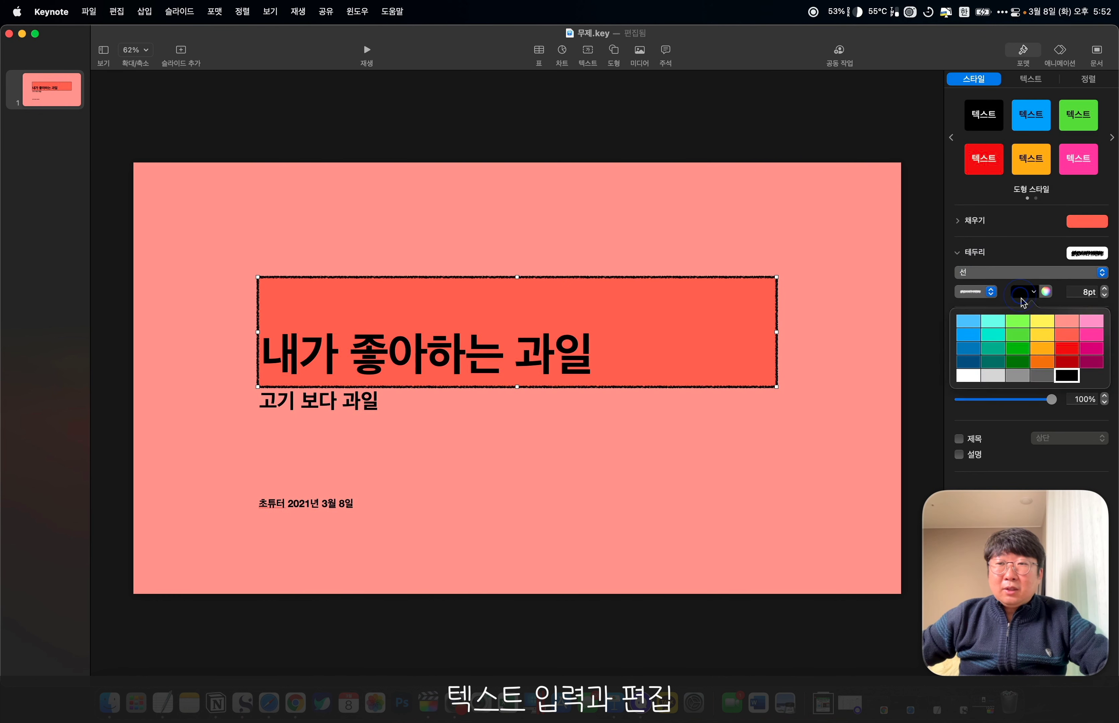
click(1043, 335)
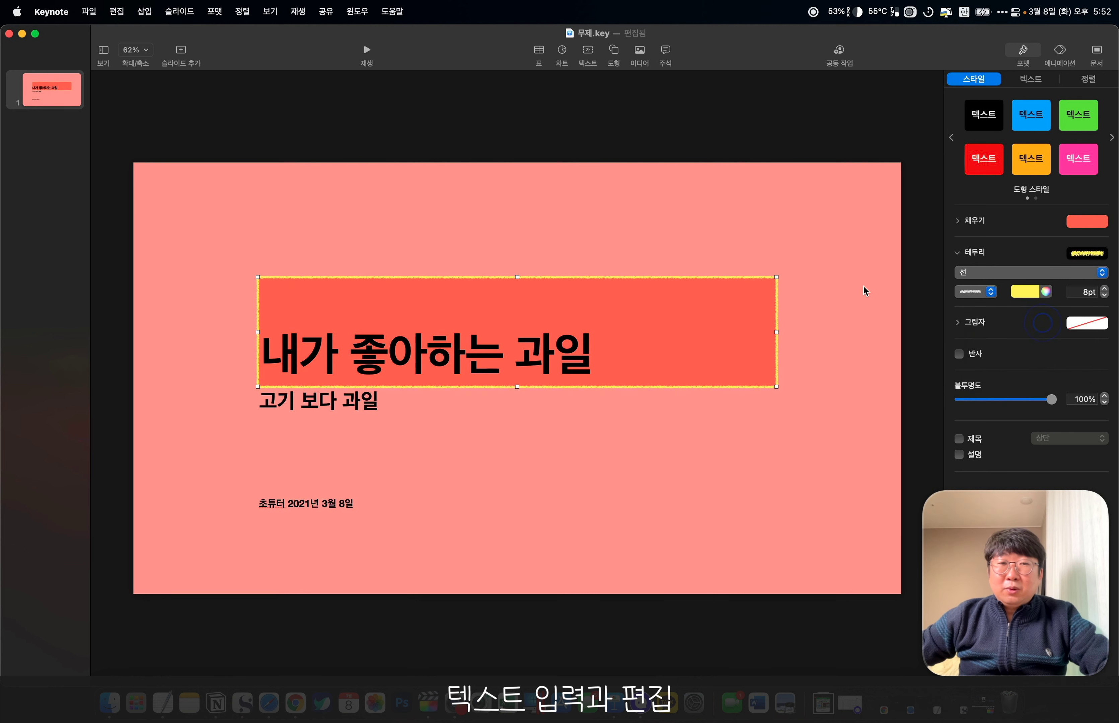
Move the title box slightly upward to leave a gap above the subtitle.
click(671, 219)
drag(498, 310, 491, 298)
click(568, 208)
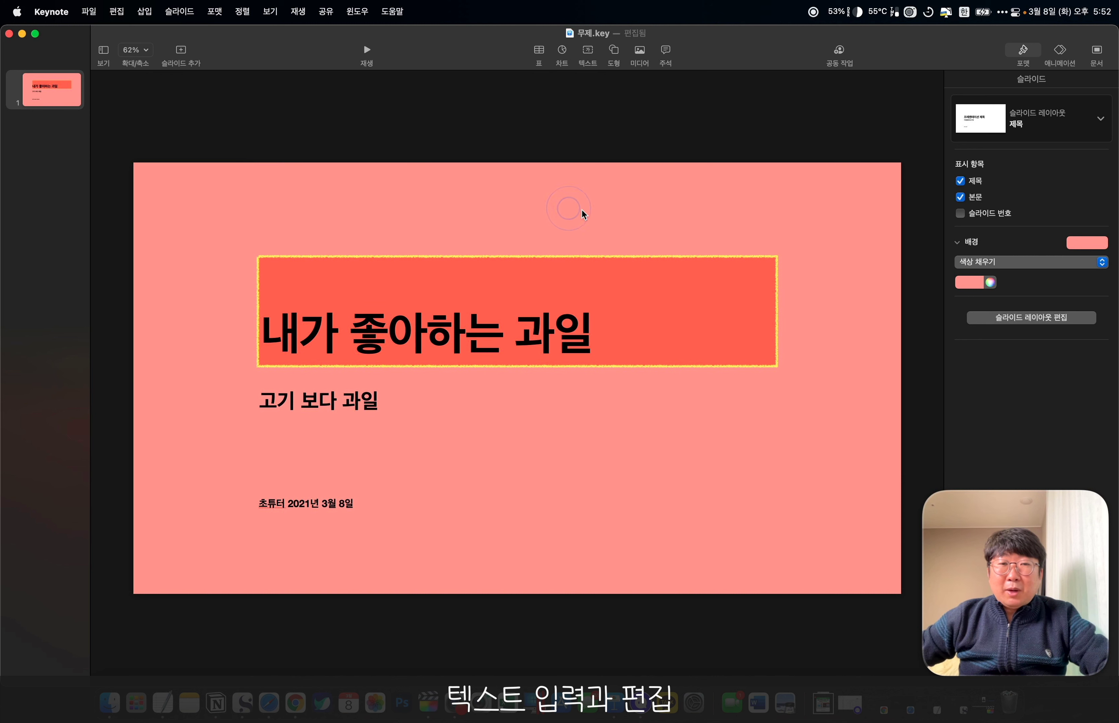
Add a shadow to the title box with 24 pt blur, 17 pt offset and 63% opacity.
click(586, 282)
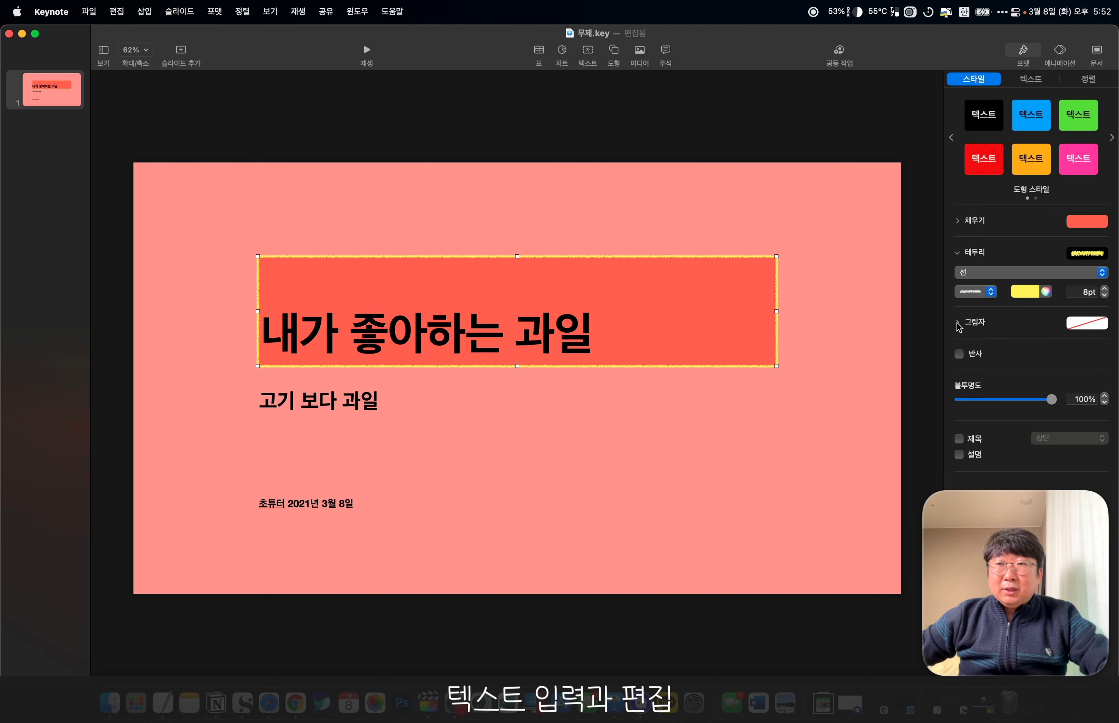
click(1087, 325)
click(1037, 366)
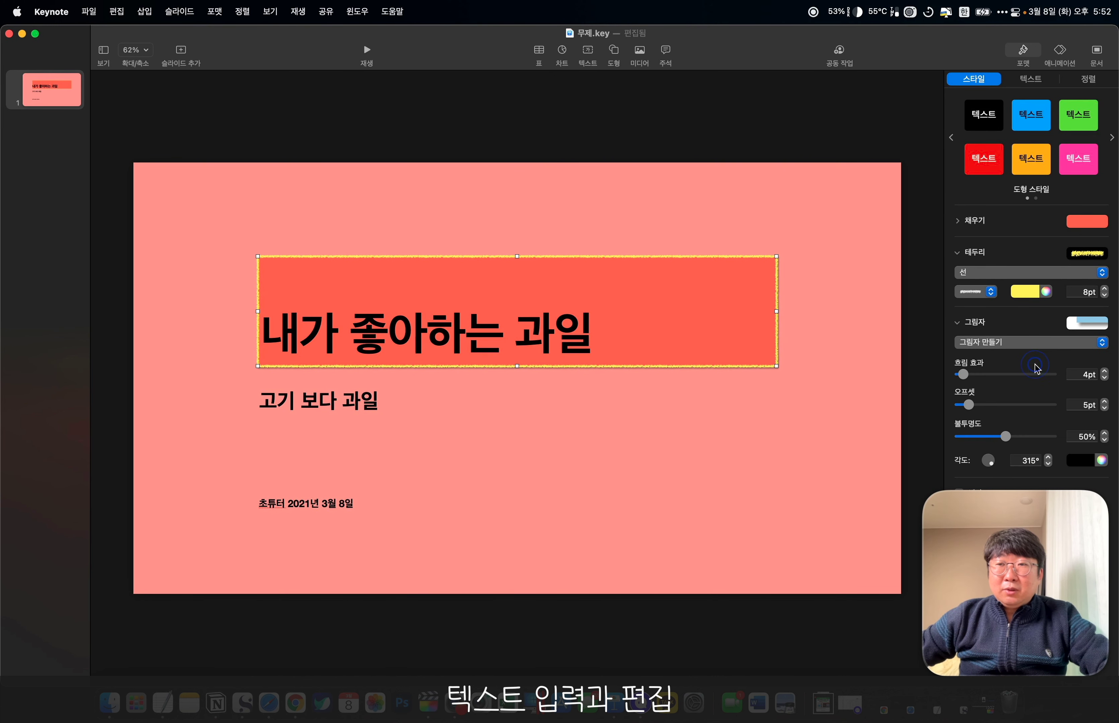
drag(963, 374, 1017, 437)
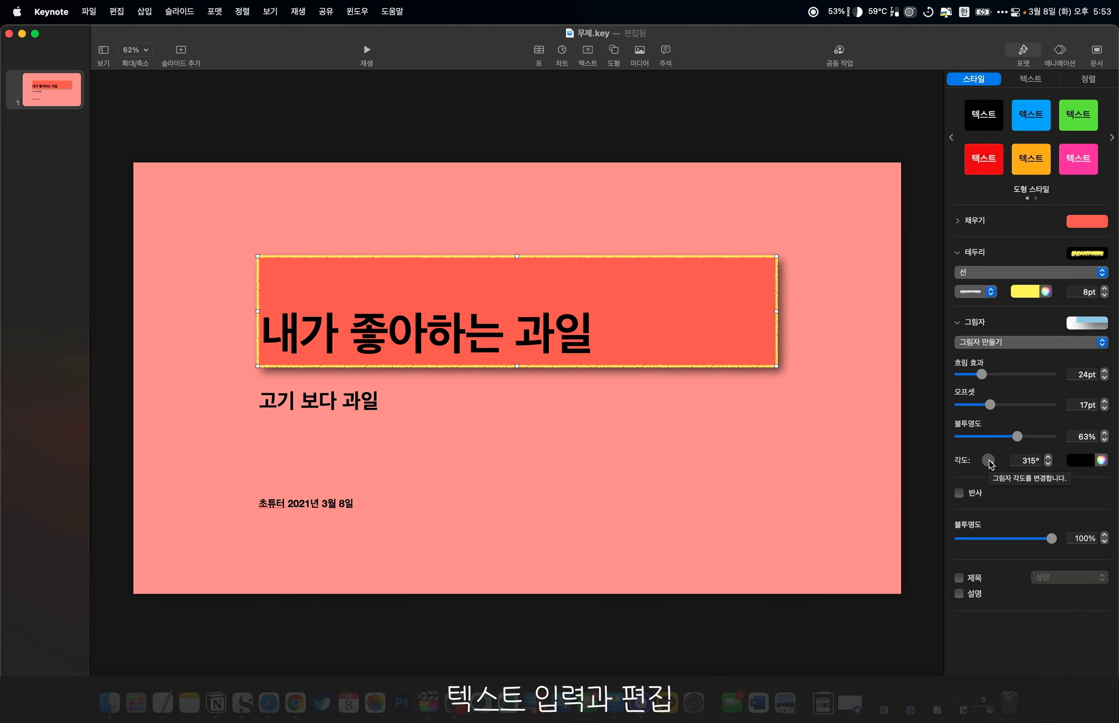
Set the title box's shadow angle to 326° and its shadow colour to red.
drag(992, 460, 1002, 468)
click(1080, 460)
click(1068, 520)
Try a reflection on the title box, remove it again, and keep the box's opacity at 100%.
click(960, 493)
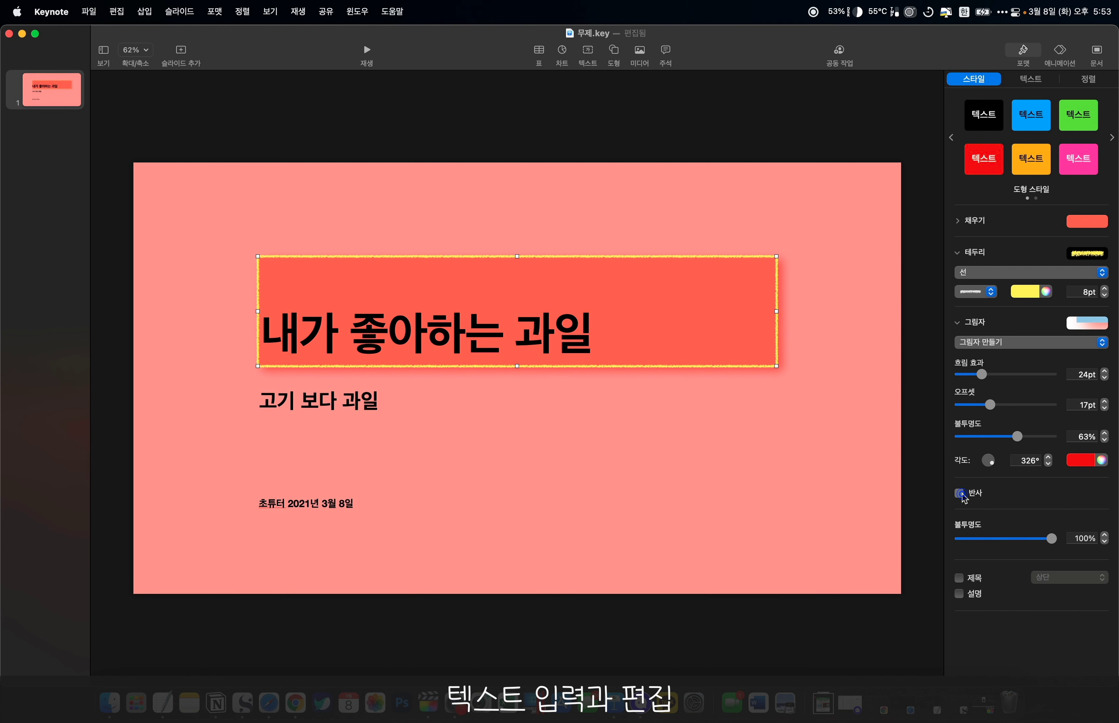
click(962, 495)
mouse_move(1052, 539)
mouse_down()
mouse_move(975, 540)
mouse_move(1055, 541)
mouse_up()
Select the whole title text and show its text formatting options.
triple_click(390, 326)
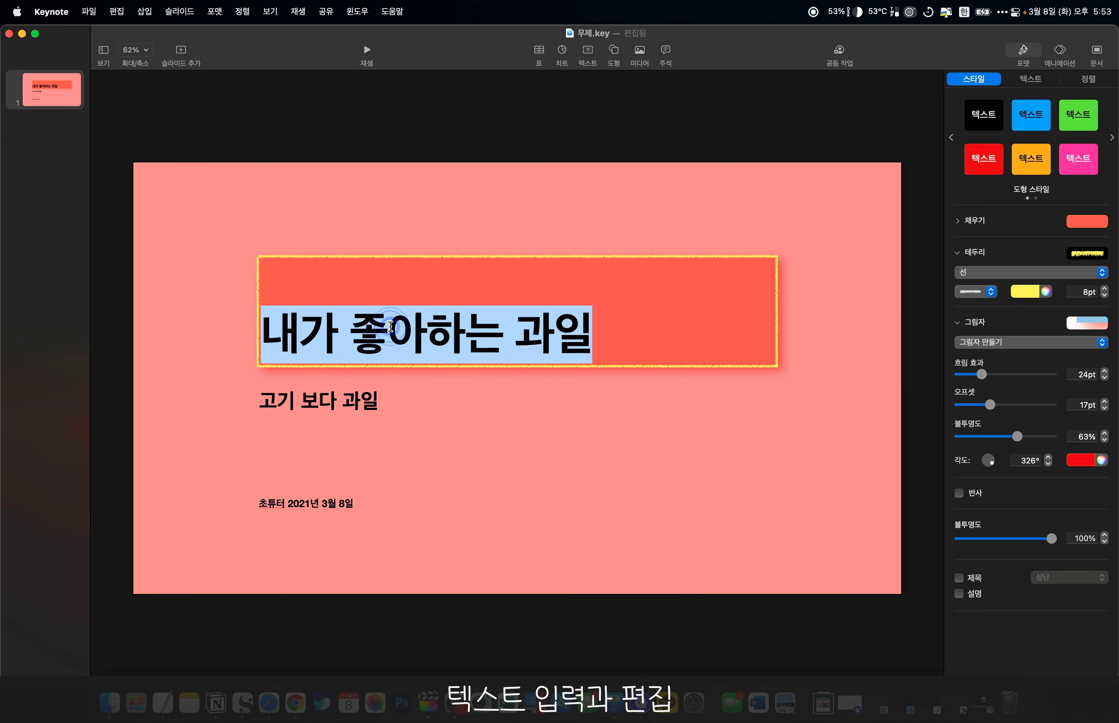
click(408, 258)
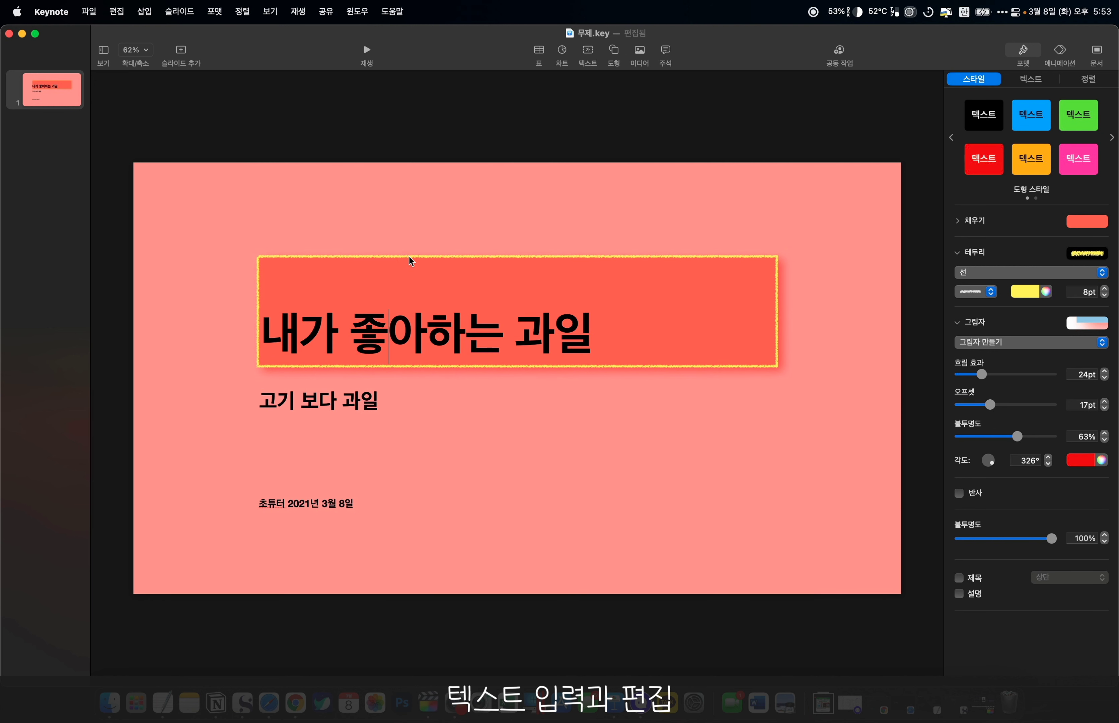
triple_click(335, 334)
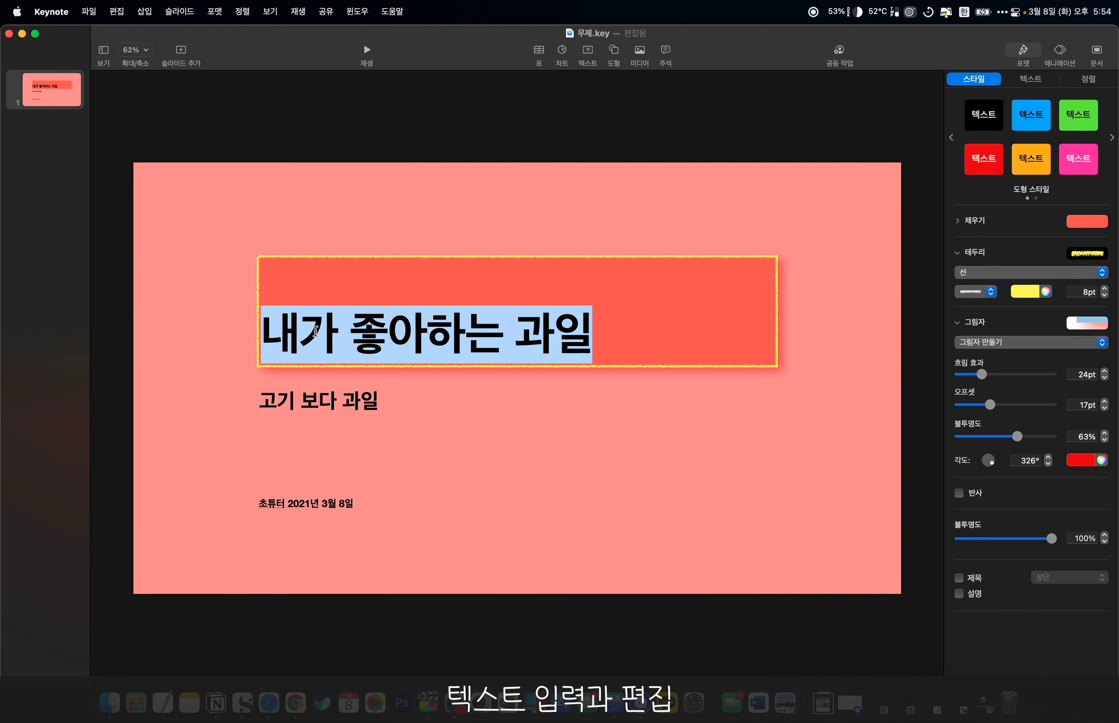
click(1035, 79)
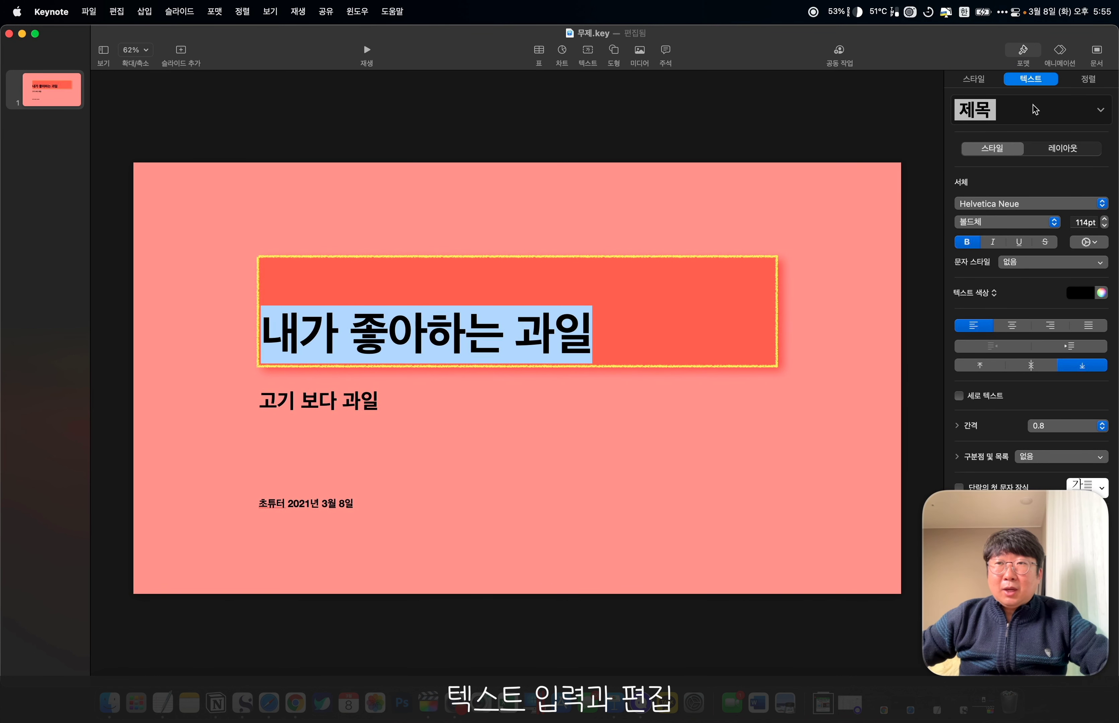
Try the paragraph styles 제목 작게 and 부제 on the title, and undo both changes.
click(1101, 110)
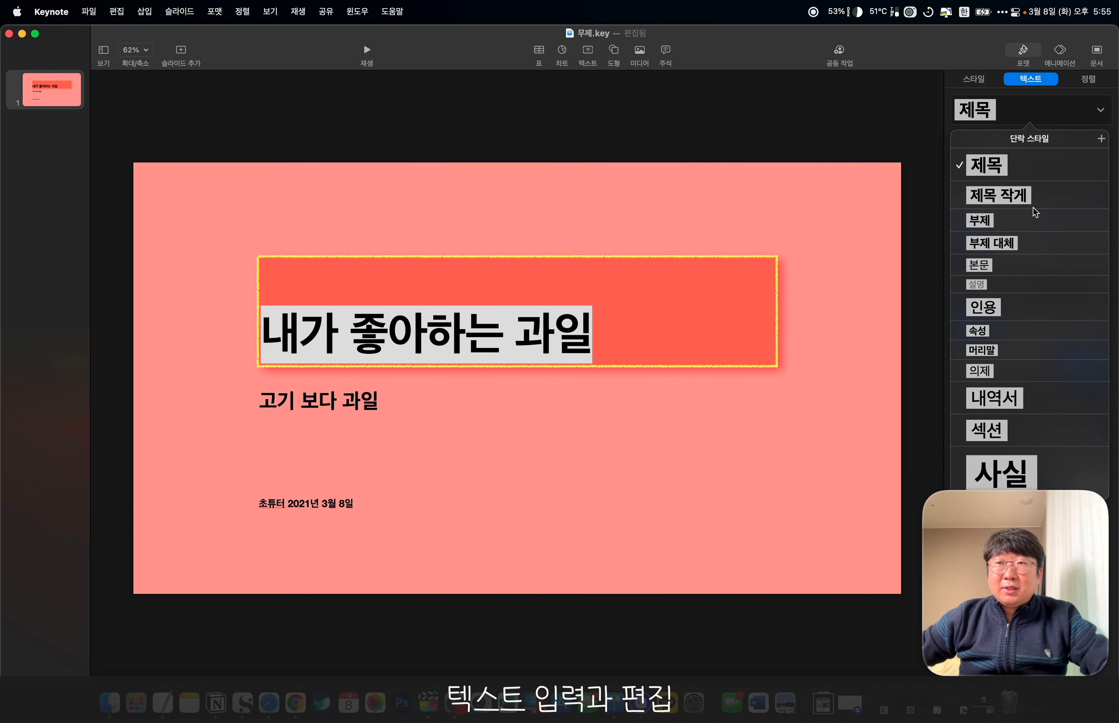
click(1009, 196)
click(1101, 109)
click(1001, 223)
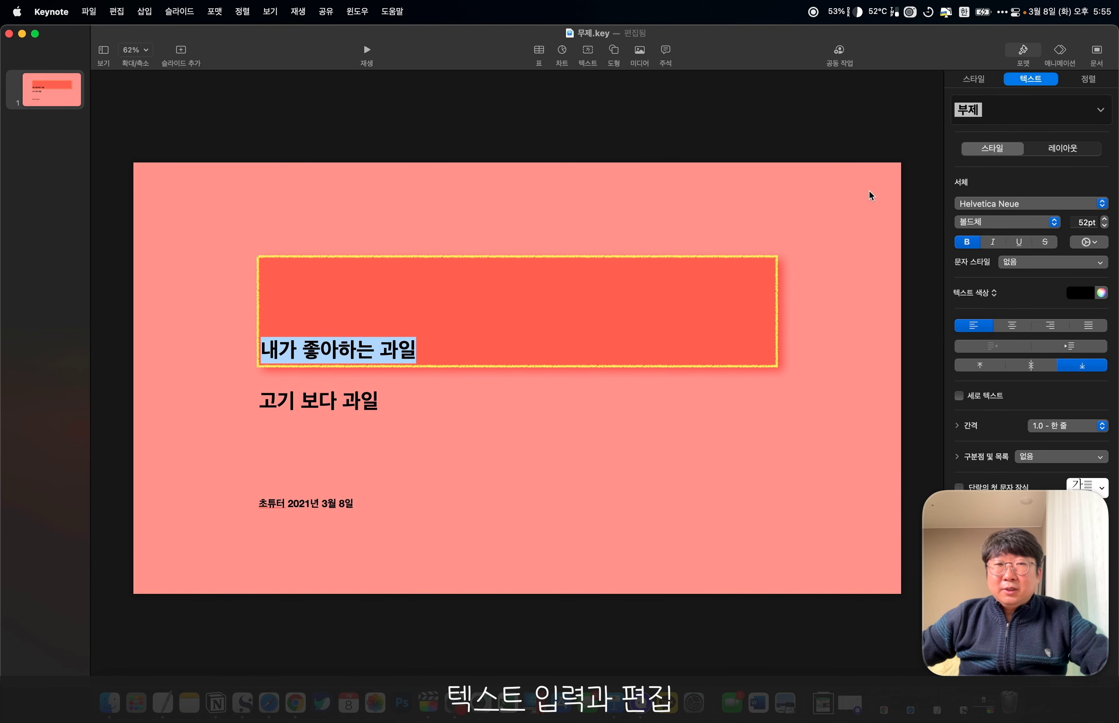
key(super+z)
key(super+z)
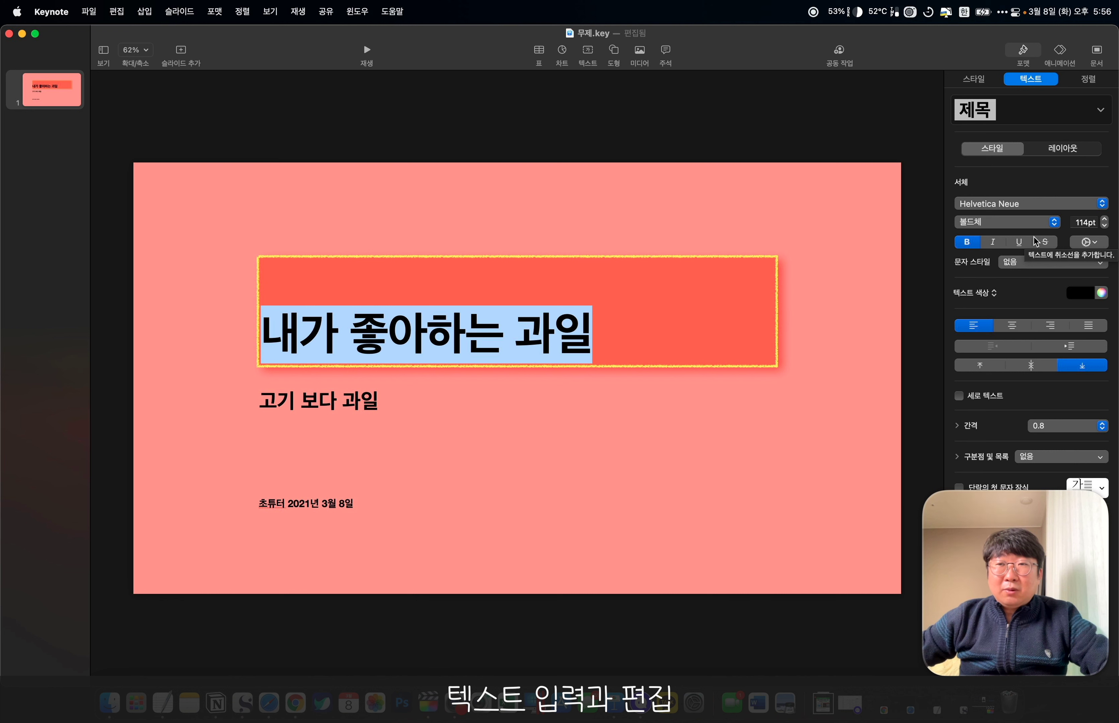
click(1100, 109)
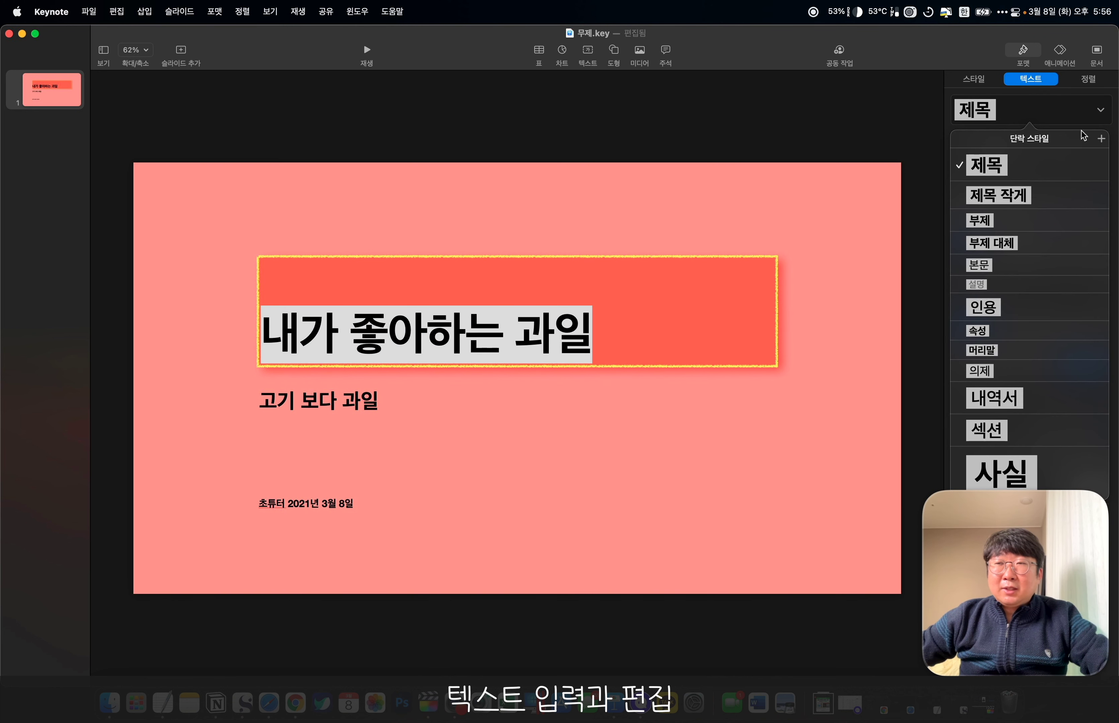
click(1102, 110)
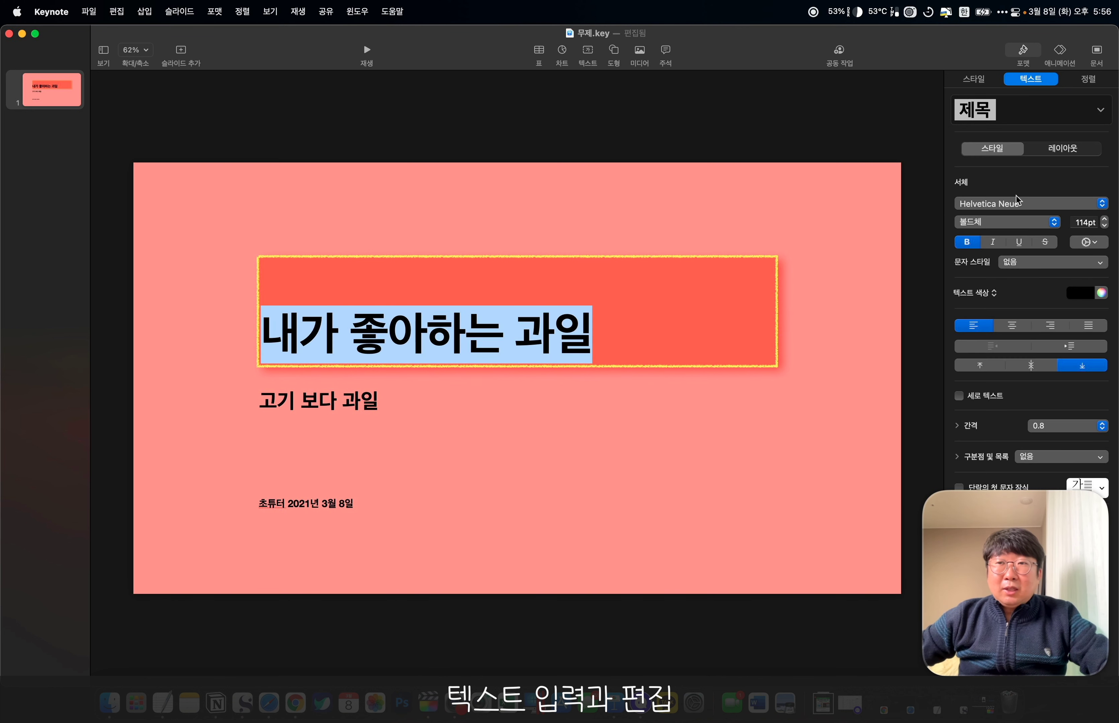
Change the title text's font to SB 어그로OTF.
click(1013, 203)
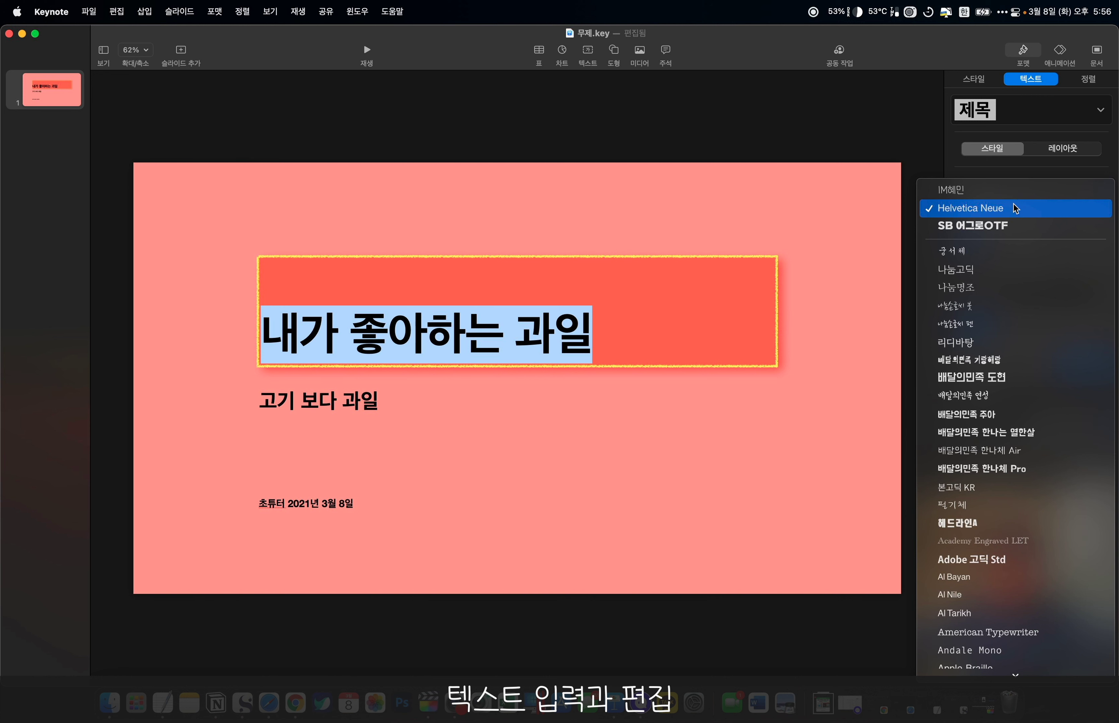
click(1012, 223)
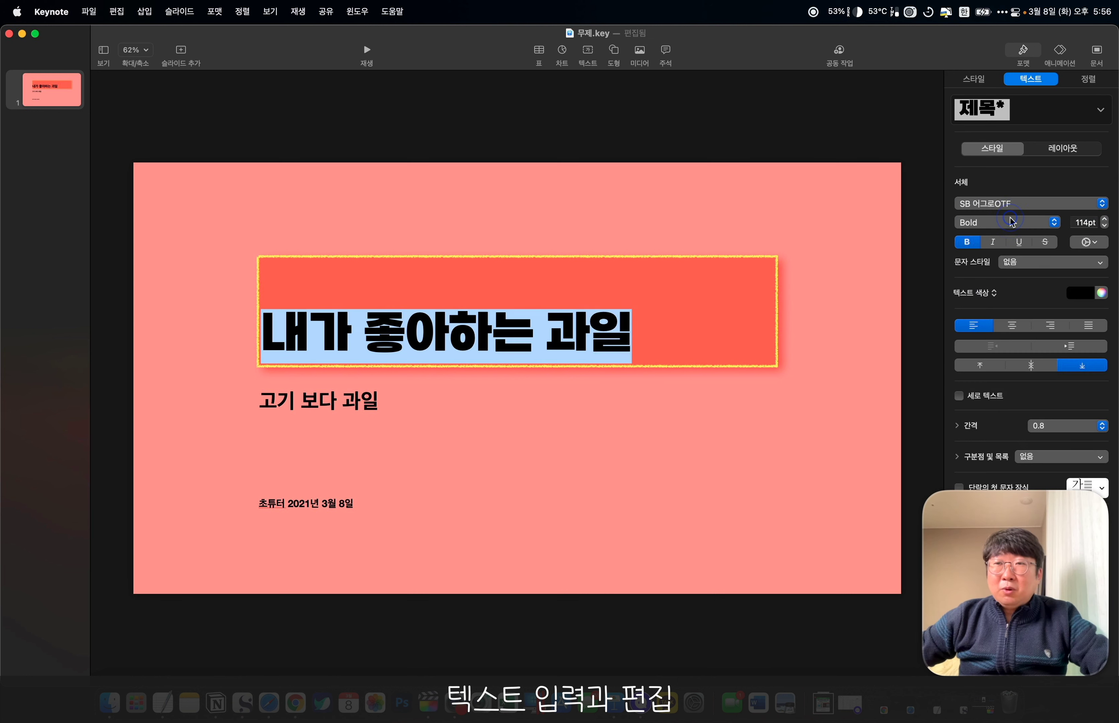
click(730, 215)
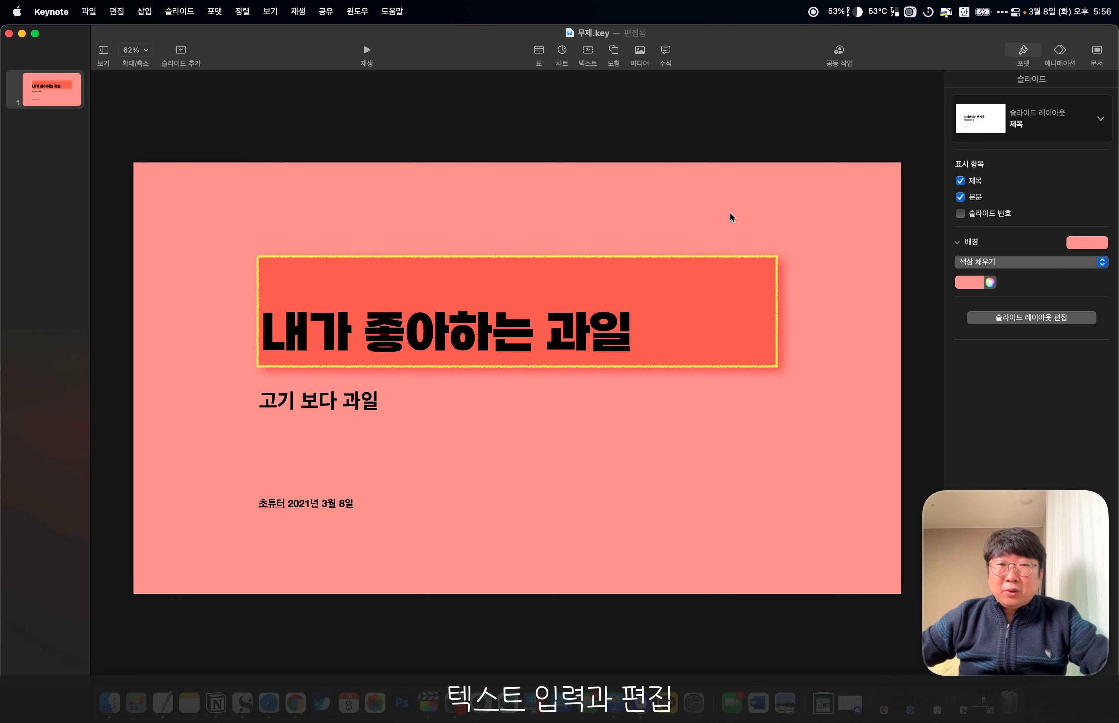
Look through the fonts available for the title text without changing the font.
triple_click(547, 322)
click(1030, 203)
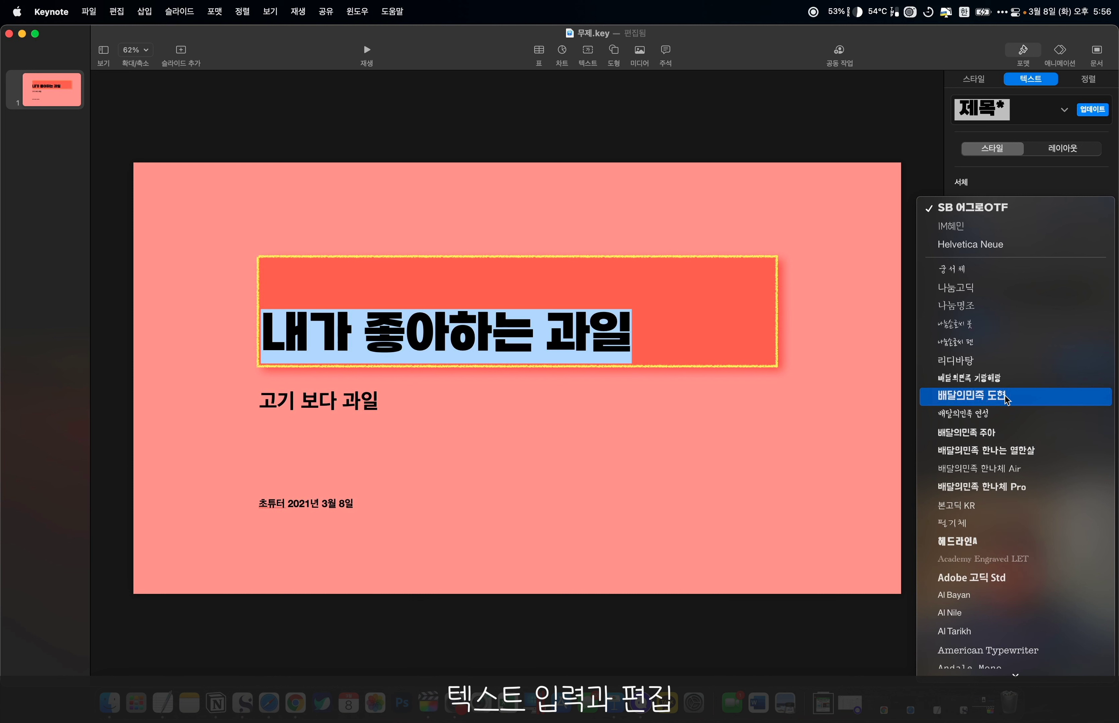
scroll(1005, 396, down, 5)
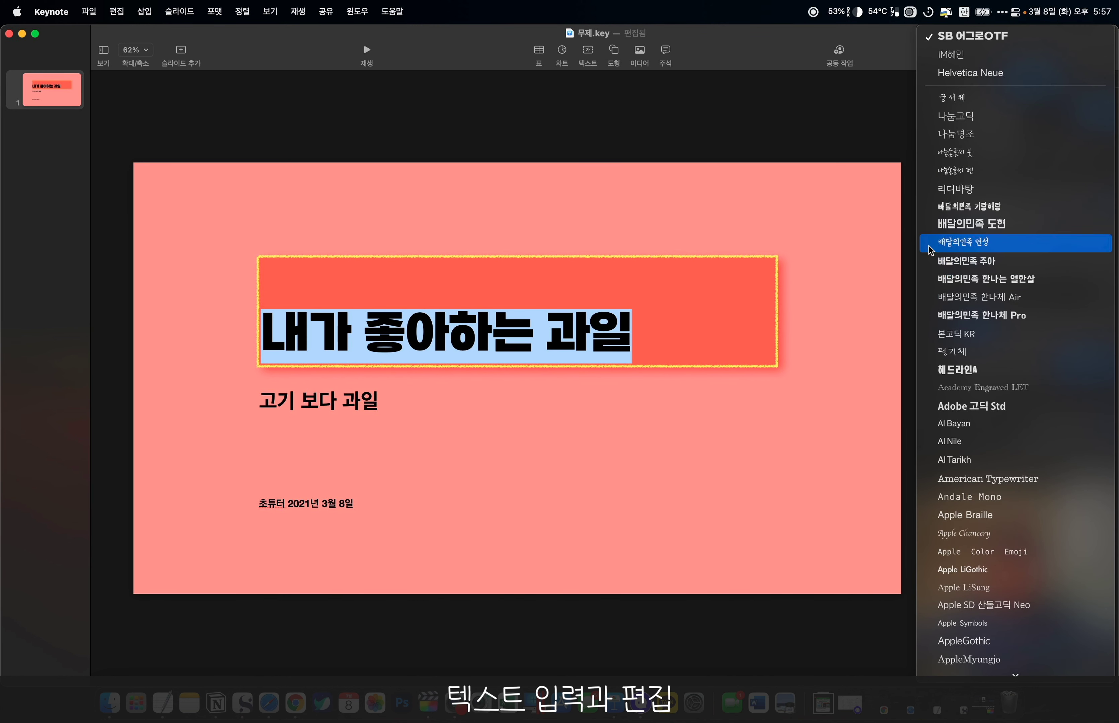
click(864, 121)
Try the Light and Medium weights on the title text, and return it to Bold.
click(990, 225)
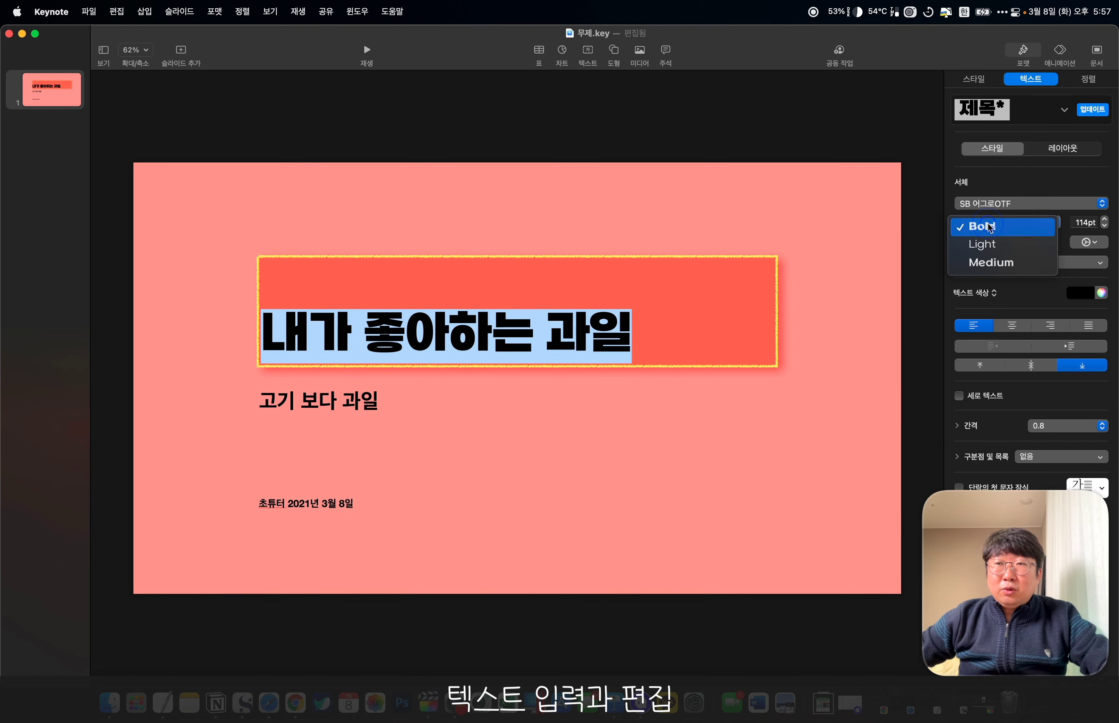
click(994, 246)
click(991, 222)
click(993, 246)
click(992, 222)
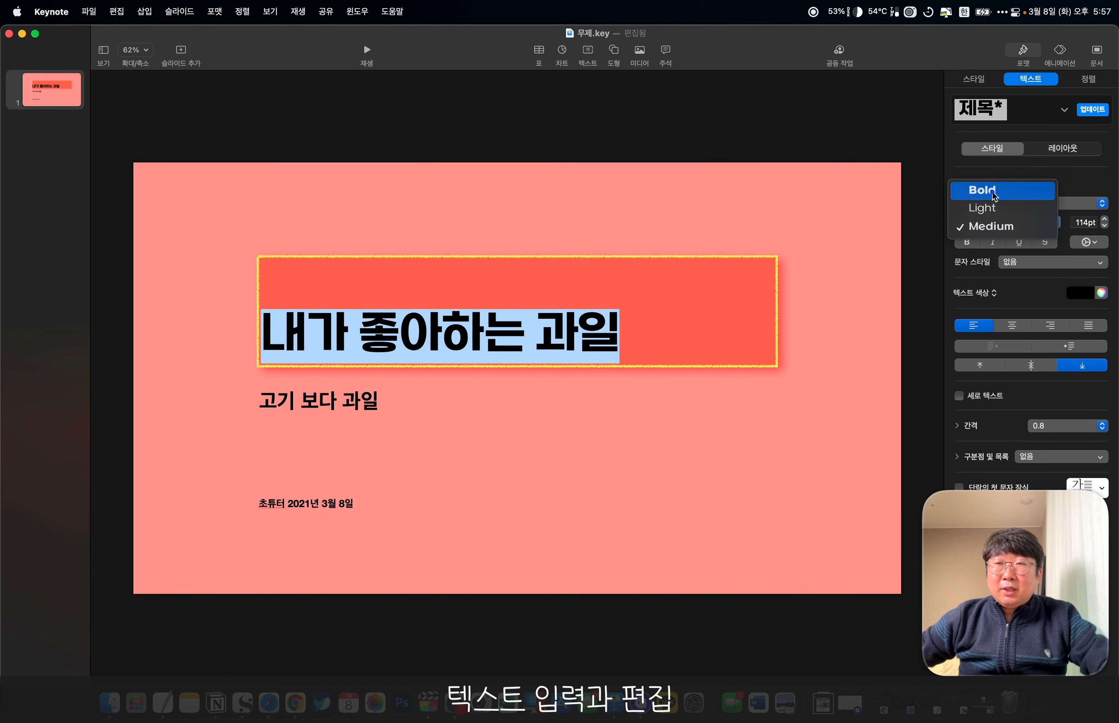
click(988, 188)
Try stepping the title's font size up to 117 pt and back down, ending at 113 pt.
click(1105, 218)
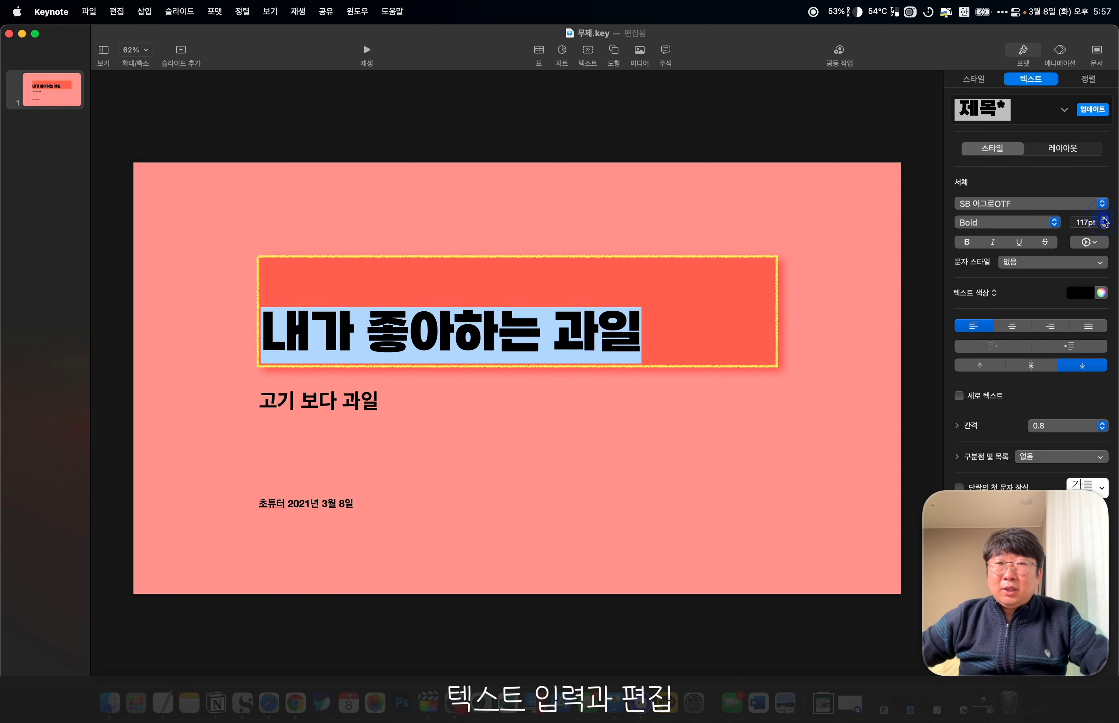
click(1104, 219)
click(1104, 226)
click(1104, 227)
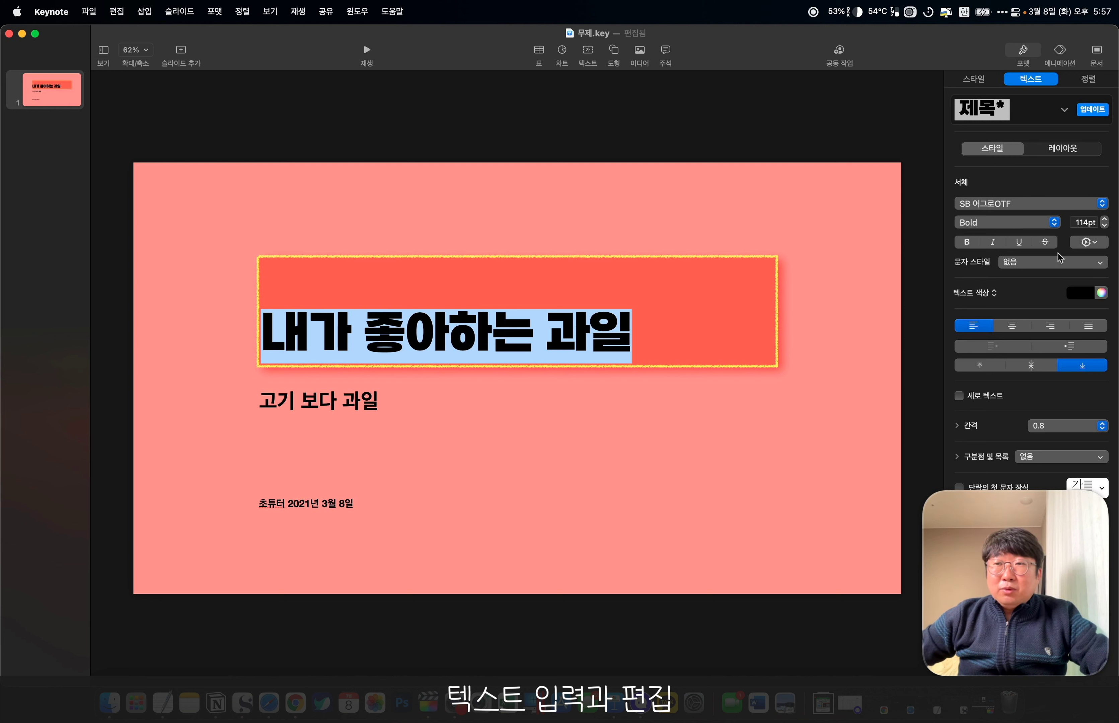
click(1105, 219)
click(1105, 219)
click(1104, 219)
click(1105, 219)
click(1105, 227)
click(1105, 227)
click(1106, 227)
click(1105, 227)
click(1106, 227)
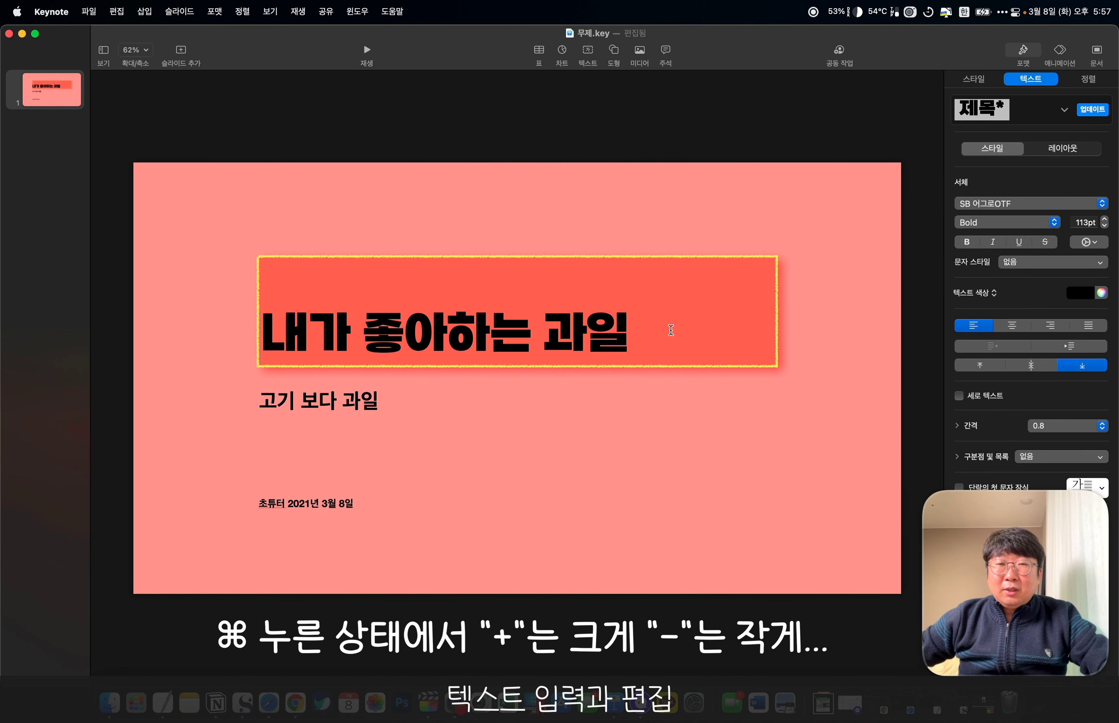
Reselect the title text and repeatedly enlarge and shrink its font, finishing at 114 pt.
drag(671, 331, 174, 335)
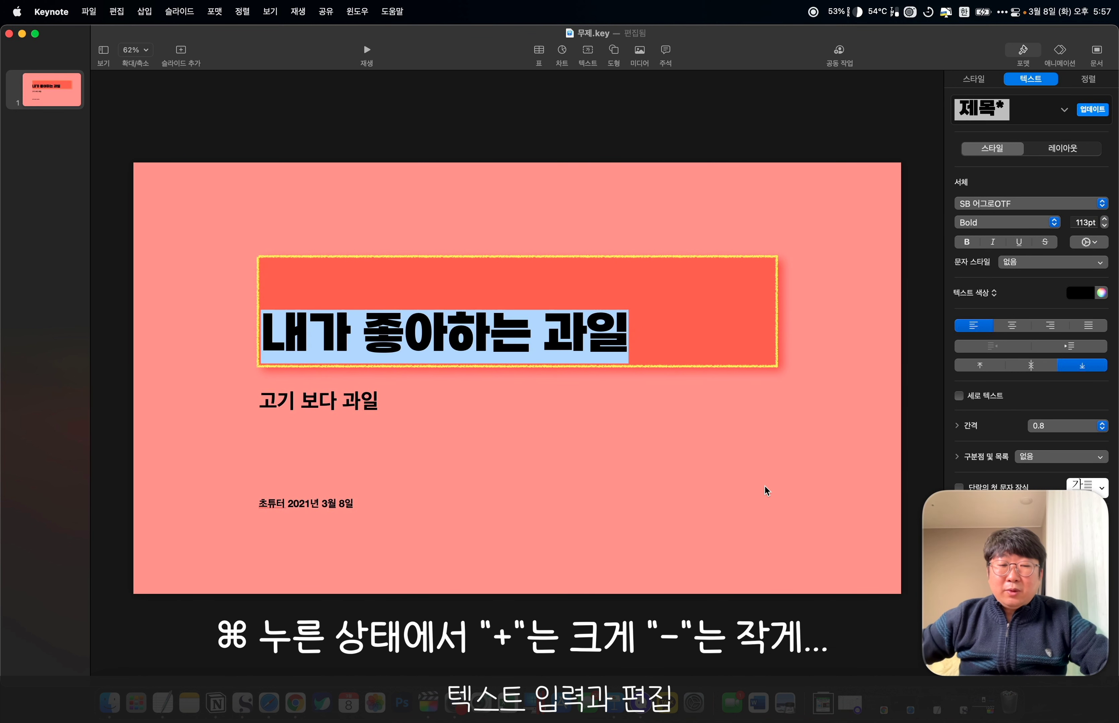
key(super+plus)
key(super+plus)
key(super+plus)
key(super+plus)
key(super+plus)
key(super+plus)
key(super+plus)
key(super+plus)
key(super+plus)
key(super+plus)
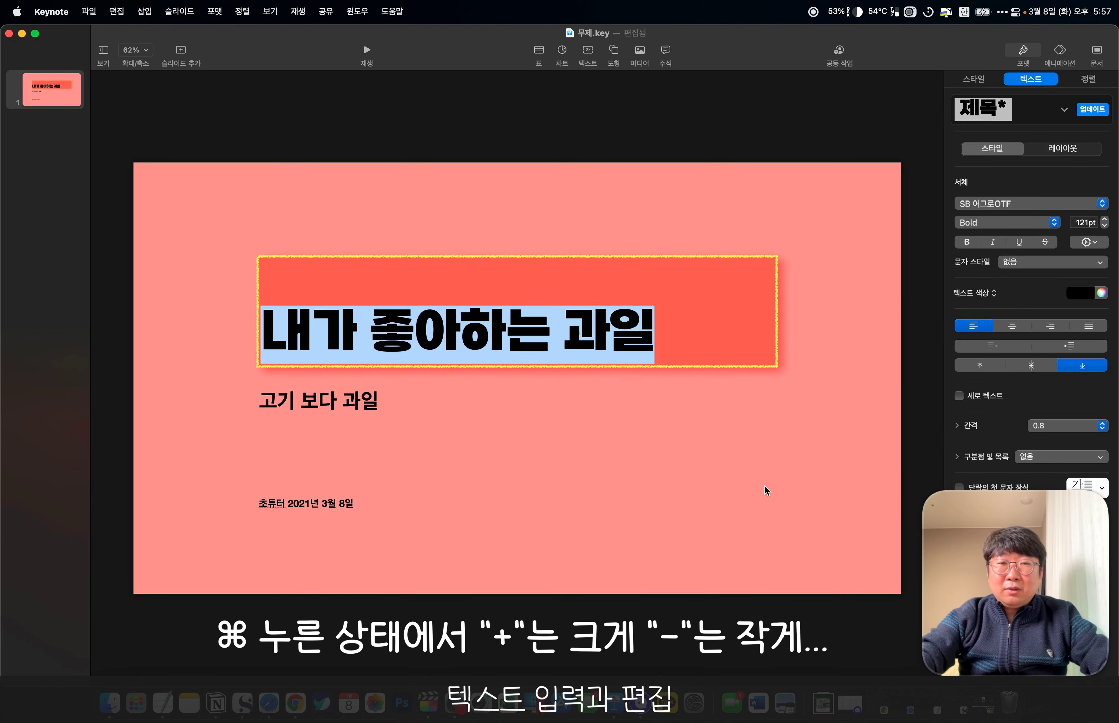
key(super+minus)
key(super+minus)
key(super+minus)
key(super+minus)
key(super+minus)
key(super+minus)
key(super+minus)
key(super+minus)
key(super+minus)
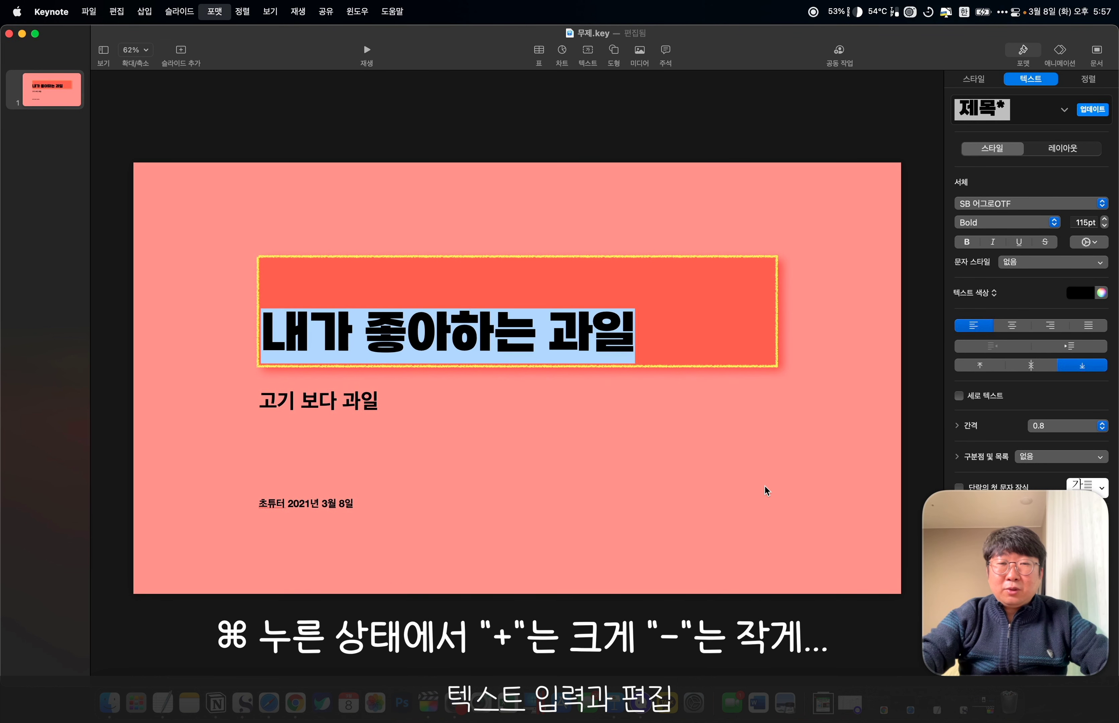
key(super+plus)
key(super+plus)
key(super+plus)
key(super+plus)
key(super+plus)
key(super+plus)
key(super+plus)
key(super+minus)
key(super+minus)
key(super+minus)
key(super+minus)
key(super+minus)
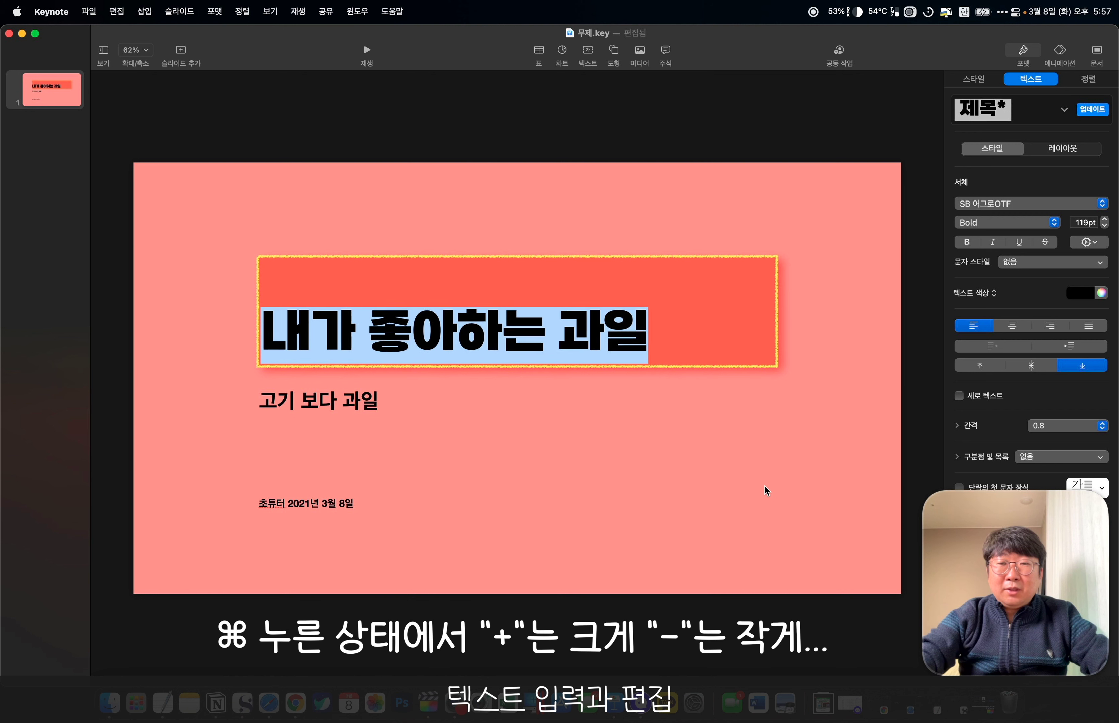
key(super+plus)
key(super+plus)
key(super+plus)
key(super+plus)
key(super+plus)
key(super+plus)
key(super+plus)
key(super+plus)
key(super+plus)
key(super+plus)
key(super+plus)
key(super+plus)
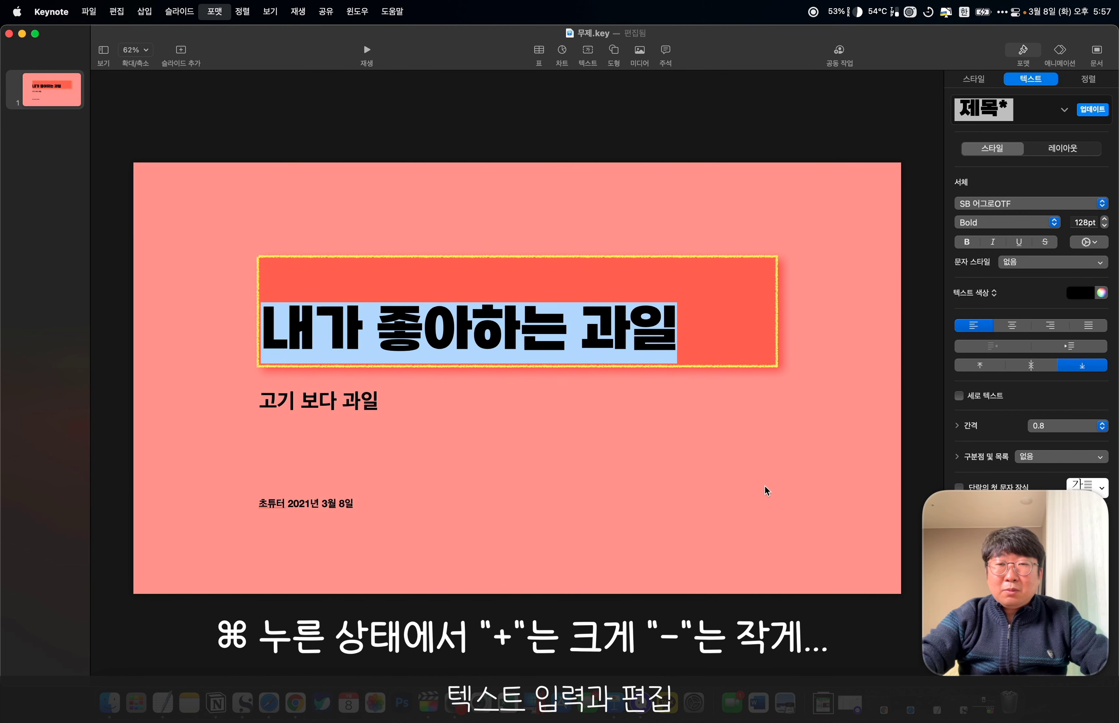
key(super+minus)
key(super+minus)
key(super+minus)
key(super+minus)
key(super+minus)
key(super+minus)
key(super+minus)
key(super+minus)
key(super+minus)
key(super+minus)
key(super+minus)
key(super+minus)
key(super+minus)
key(super+minus)
key(super+minus)
key(super+minus)
key(super+minus)
key(super+minus)
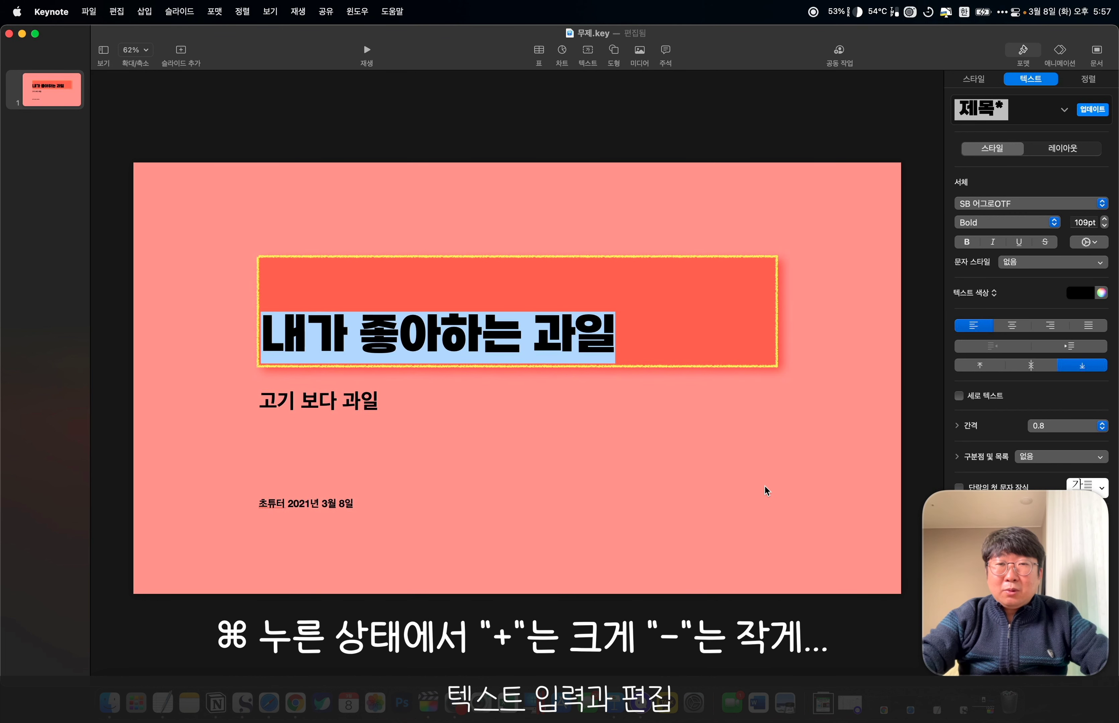
key(super+plus)
key(super+plus)
key(super+plus)
key(super+plus)
key(super+plus)
key(super+plus)
key(super+plus)
key(super+plus)
key(super+plus)
key(super+plus)
key(super+plus)
key(super+plus)
key(super+minus)
key(super+minus)
key(super+minus)
key(super+minus)
key(super+minus)
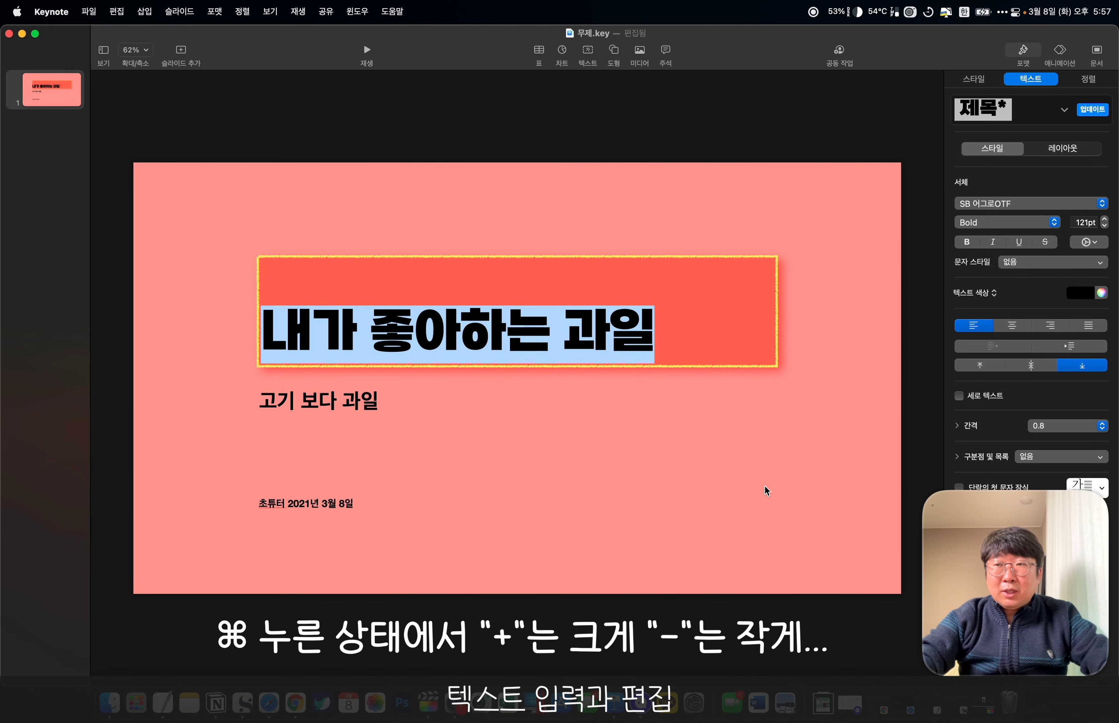
key(super+minus)
key(super+minus)
key(super+minus)
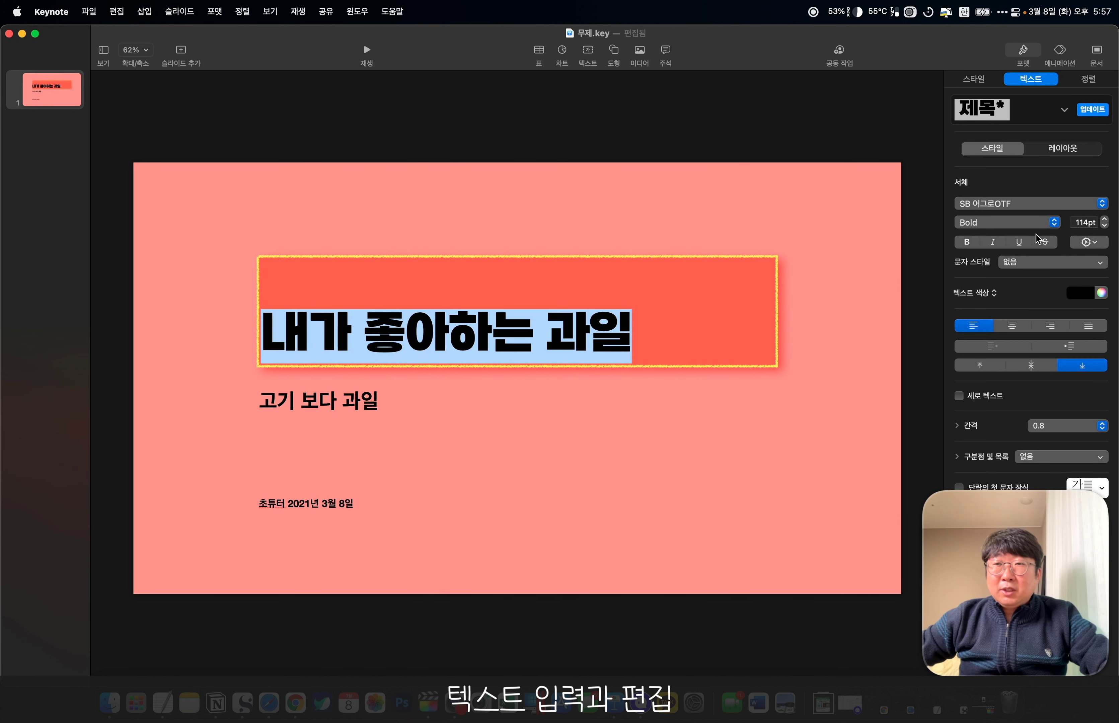
Look through the character styles available for the title text without applying one.
click(1037, 261)
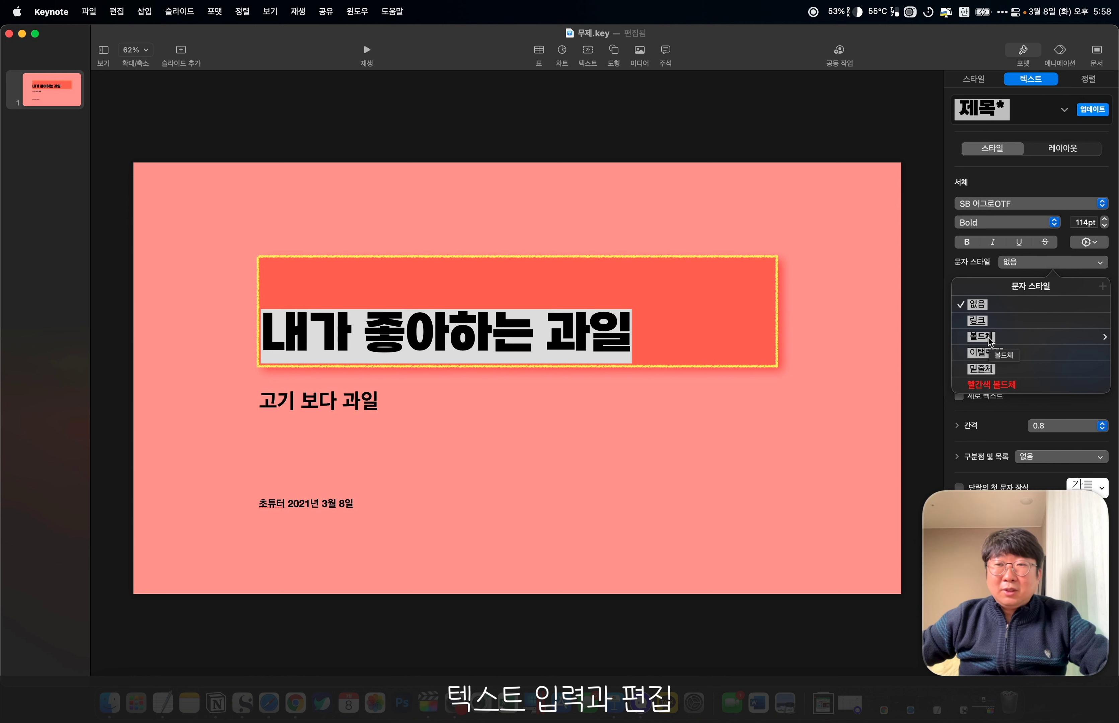
scroll(1038, 326, down, 1)
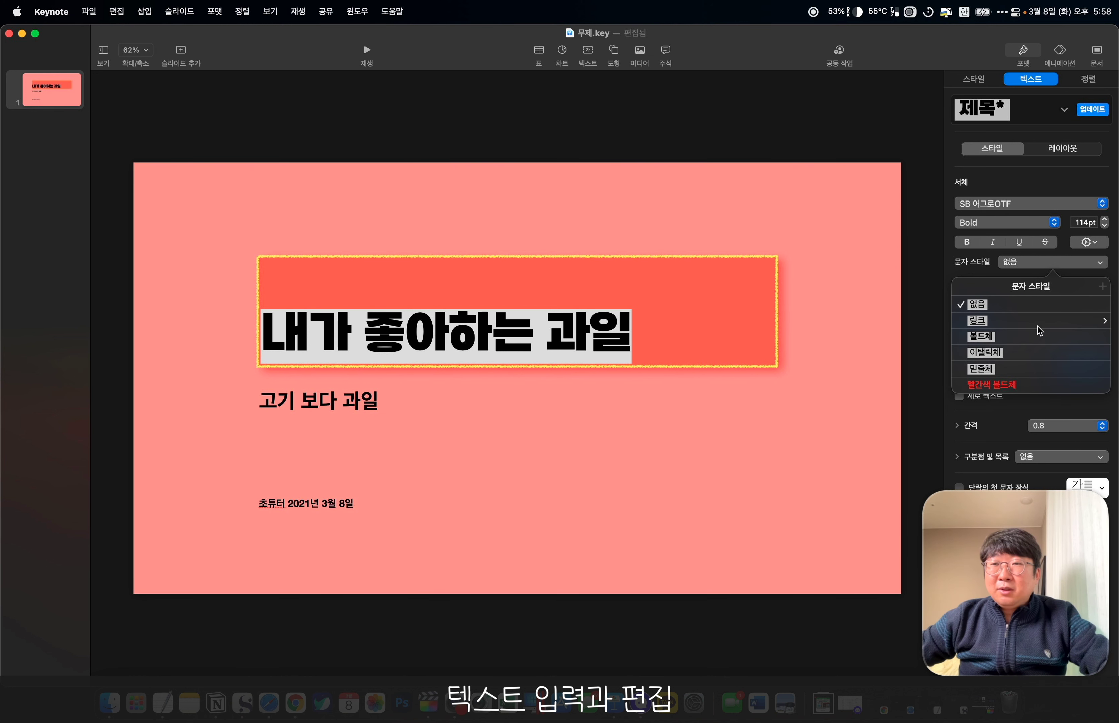
click(654, 337)
Keep the plain text colour fill for the title text and set it to dark green.
click(973, 295)
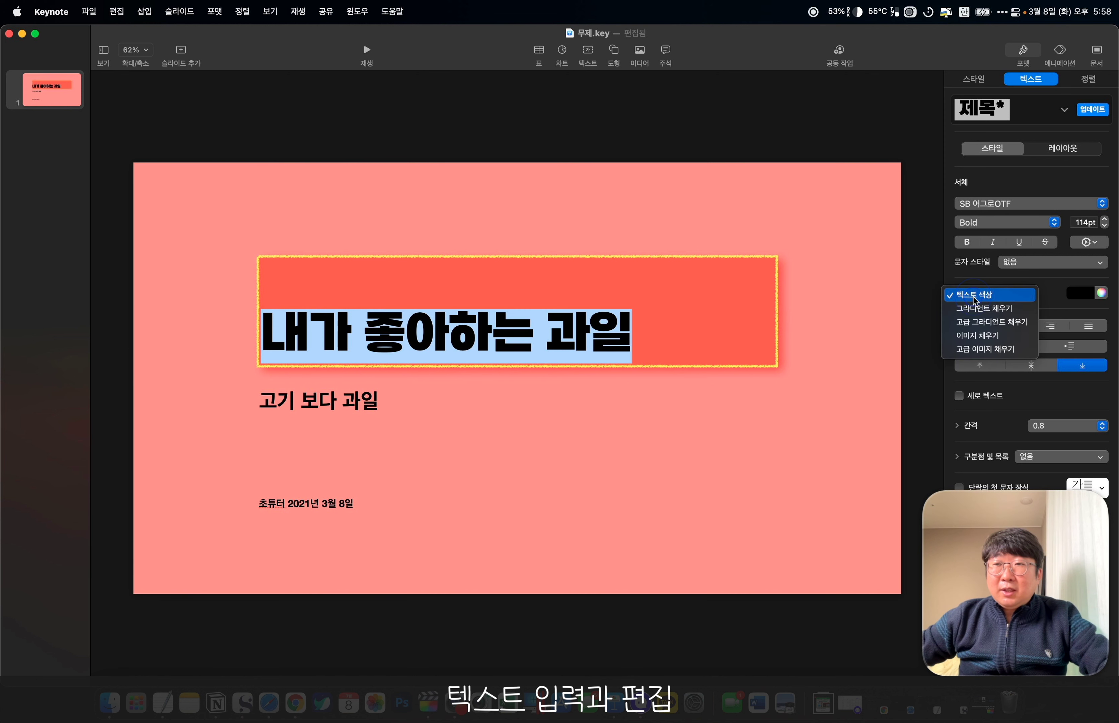
click(973, 297)
click(1078, 295)
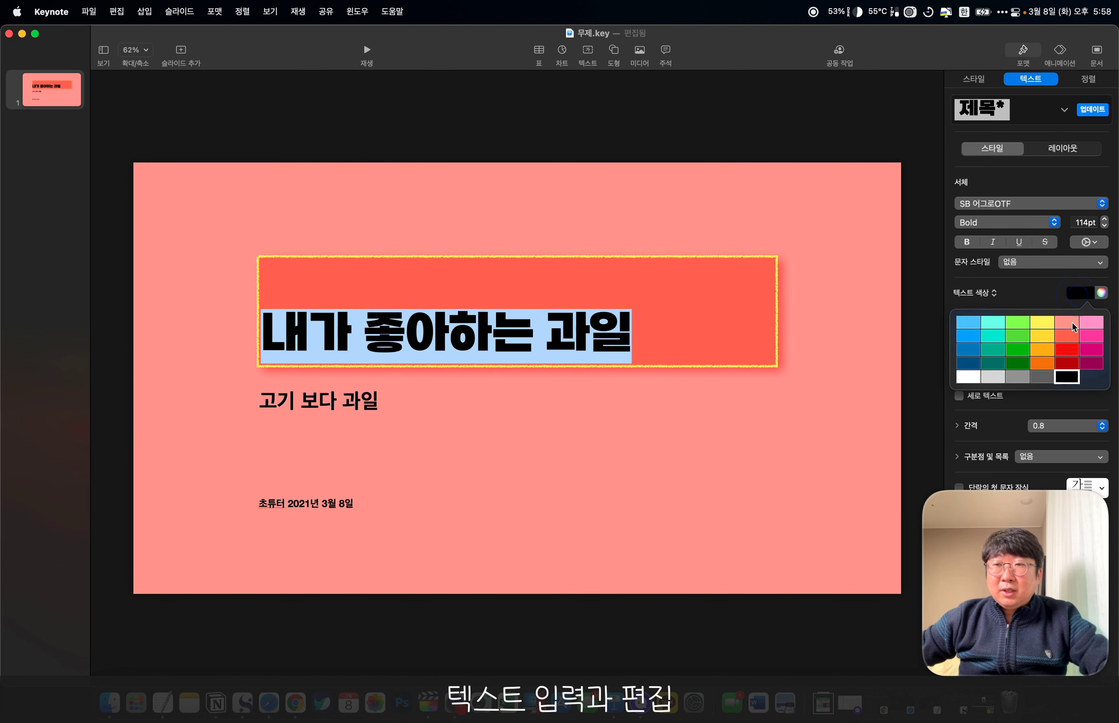
click(1018, 365)
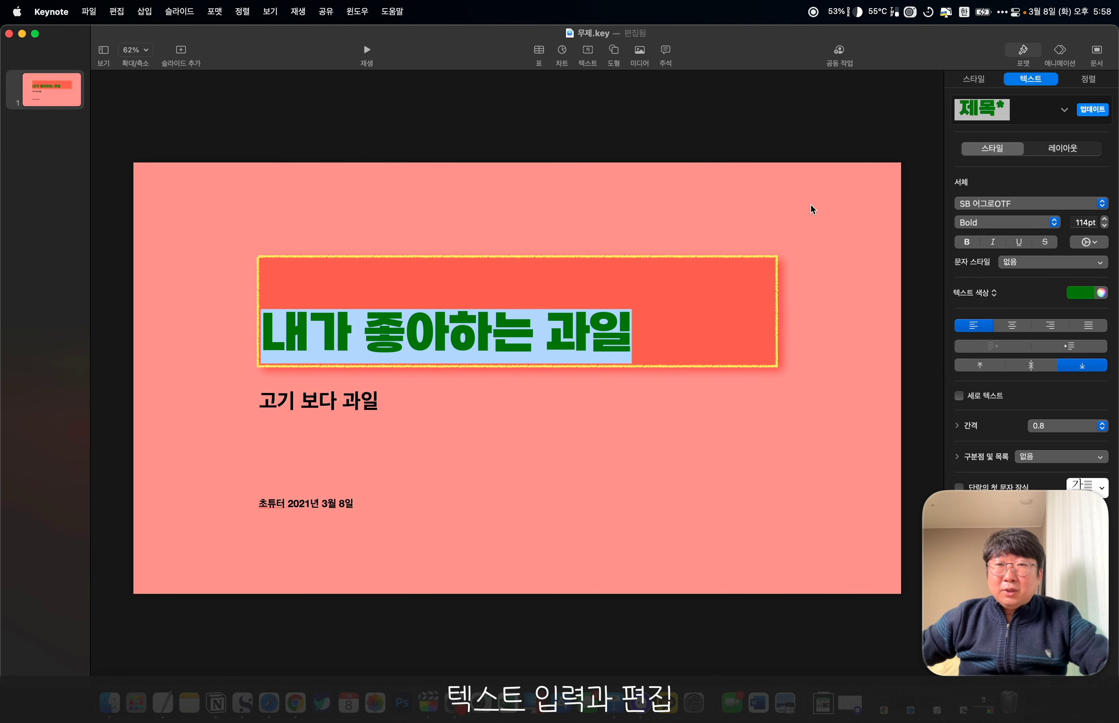
Reselect the title text and look through the colour swatches and each colour picker mode without picking a new text colour.
click(799, 206)
triple_click(532, 330)
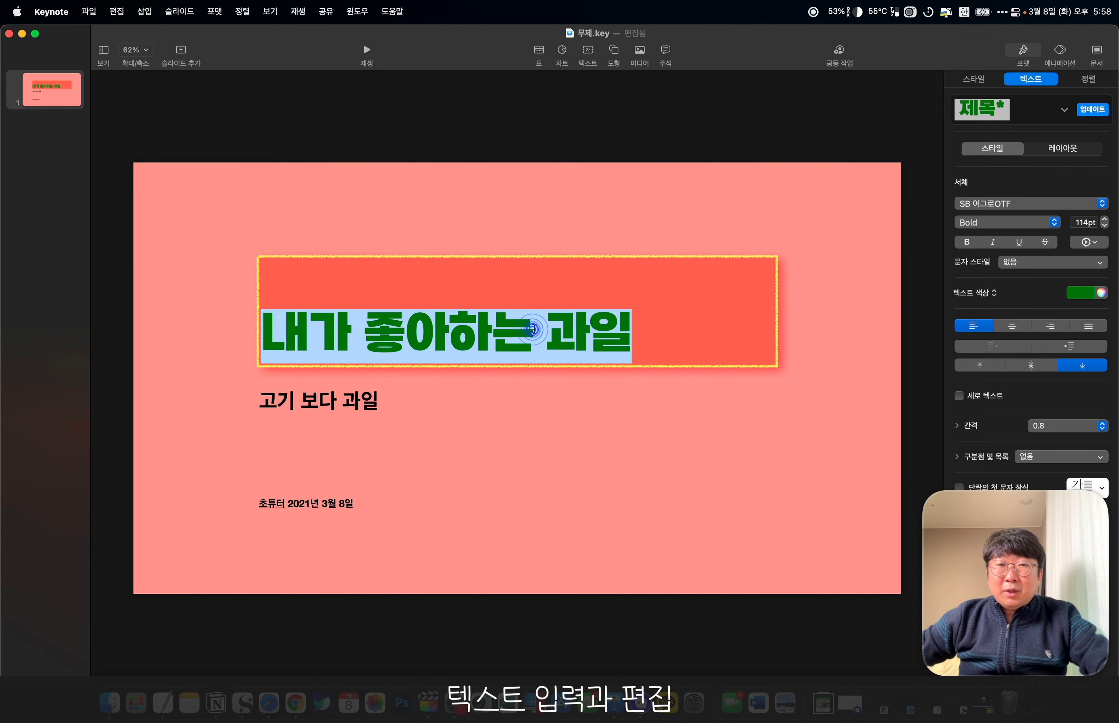
click(1078, 291)
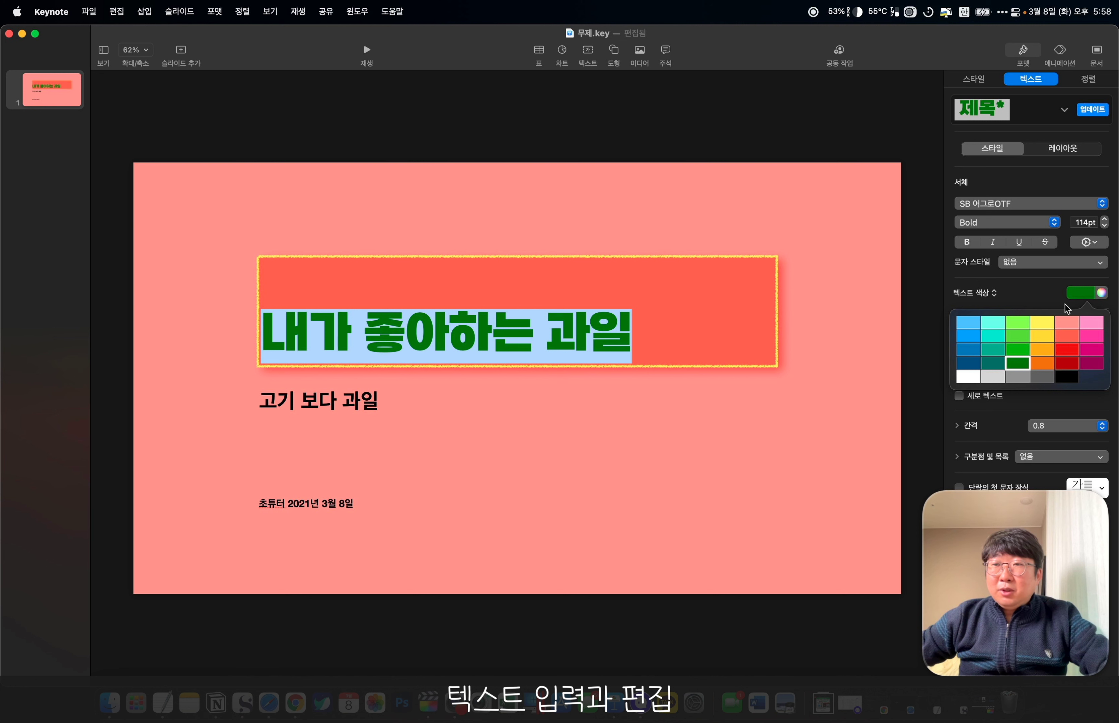
click(1103, 294)
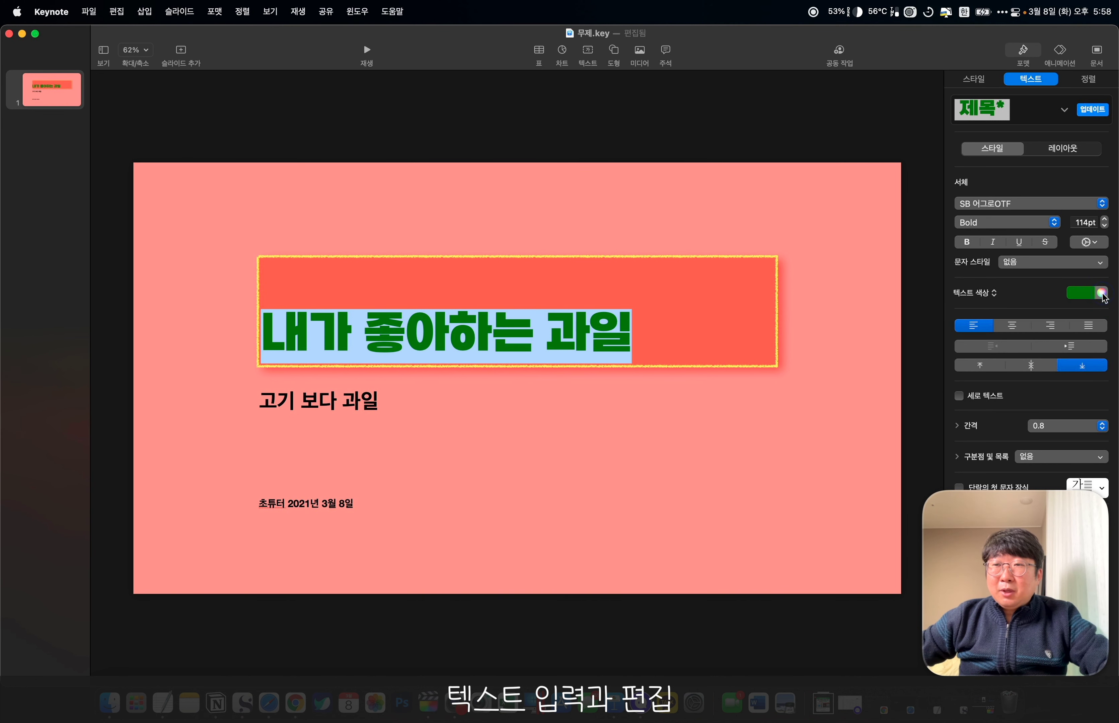
click(739, 355)
click(759, 355)
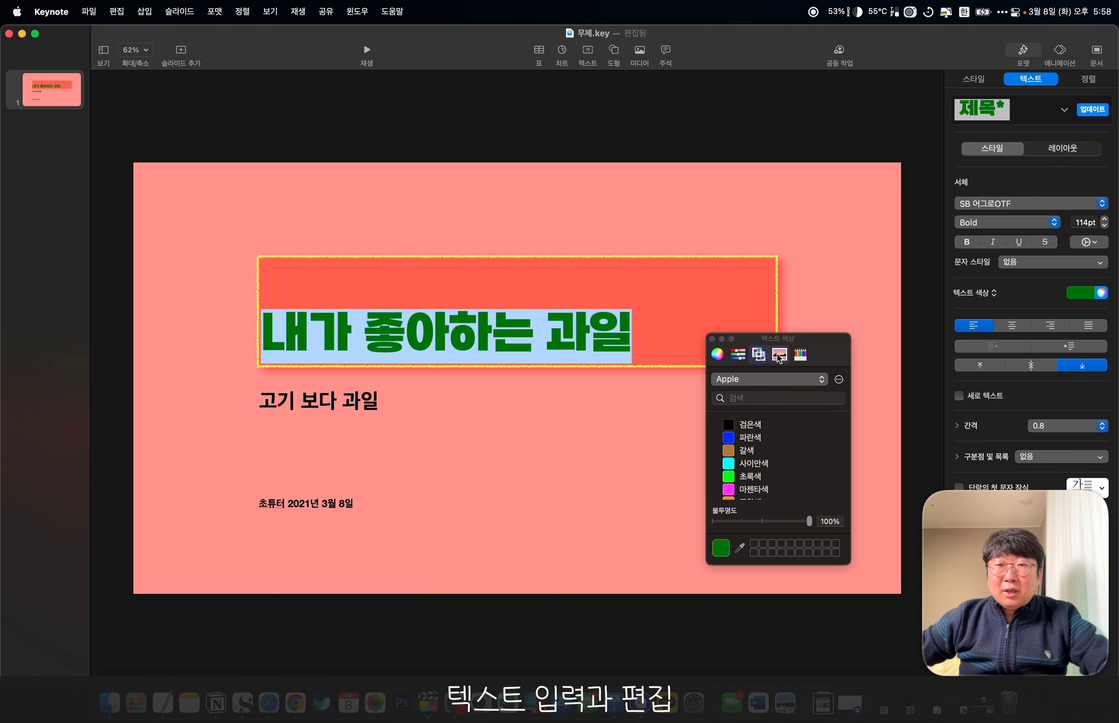
click(779, 357)
click(802, 356)
click(780, 356)
click(805, 358)
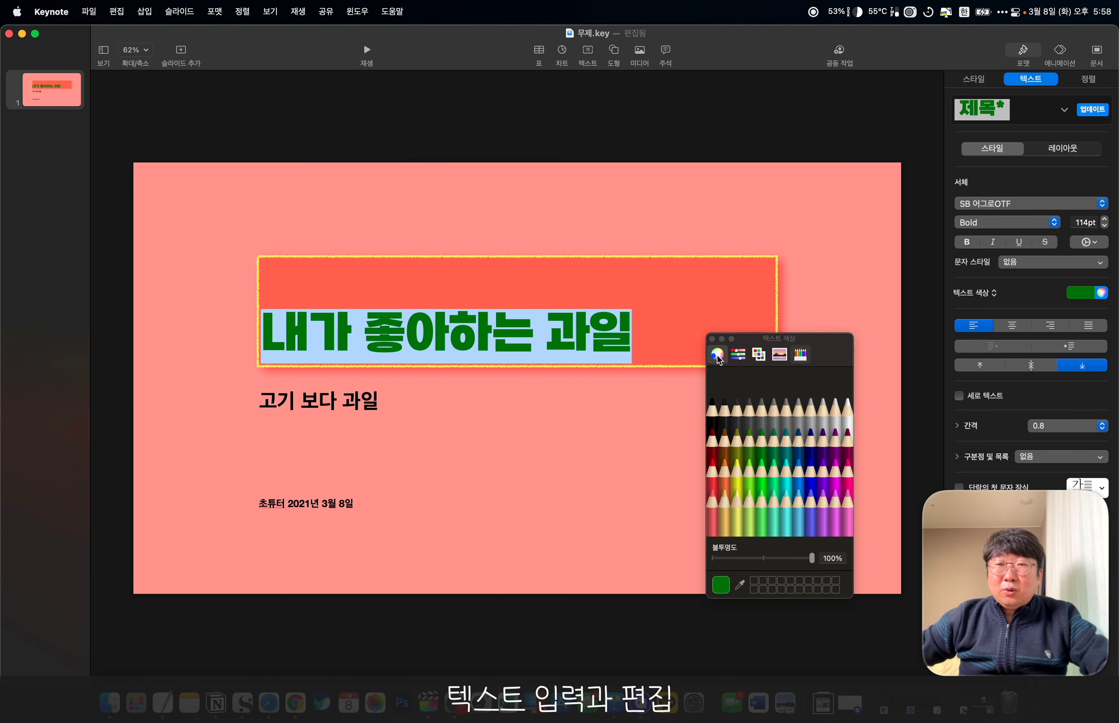
click(717, 355)
click(738, 355)
click(759, 354)
click(780, 355)
click(800, 354)
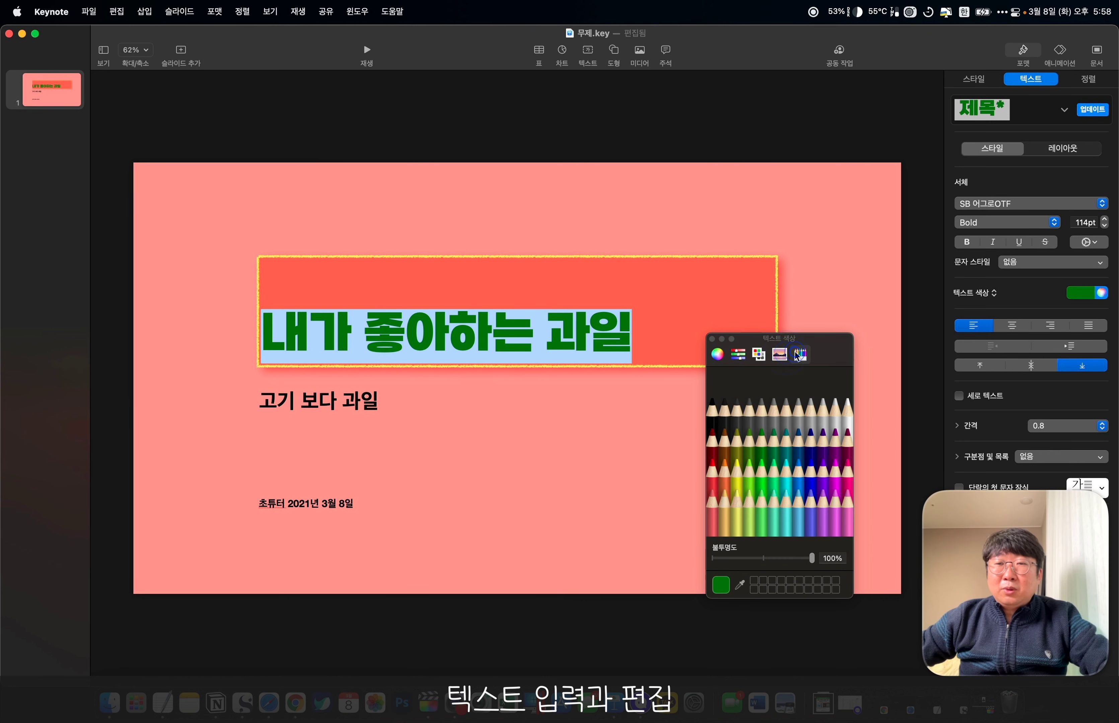
click(711, 338)
Try dark grey for the title text and settle on black as its text colour.
click(1077, 293)
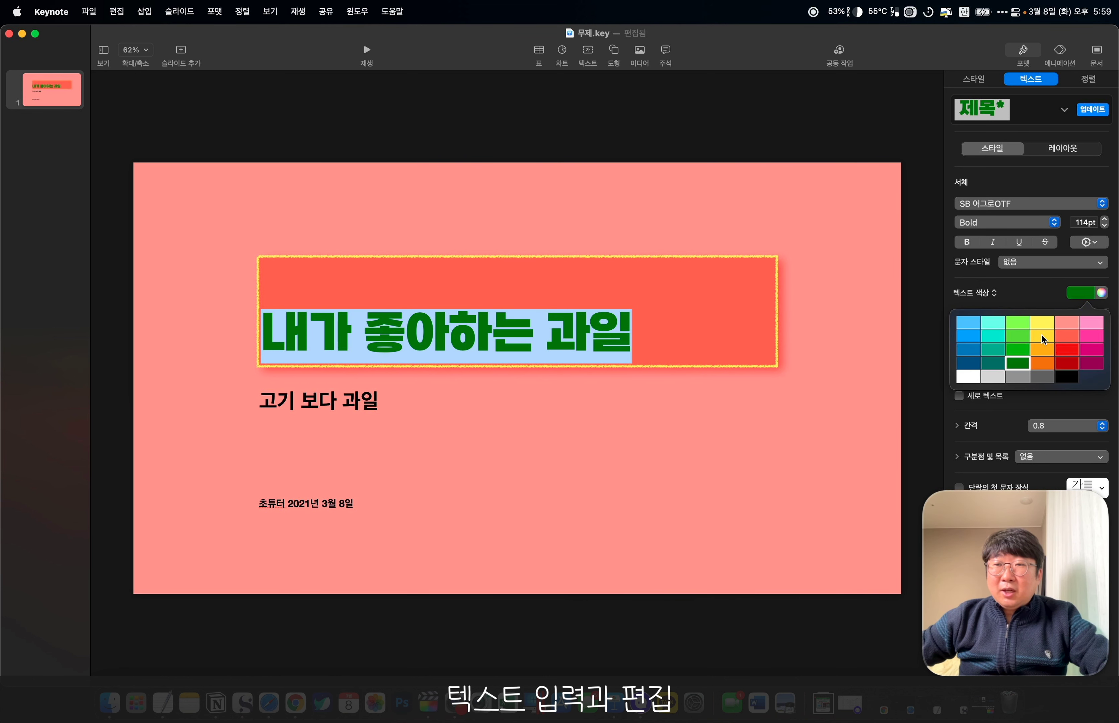
click(1046, 377)
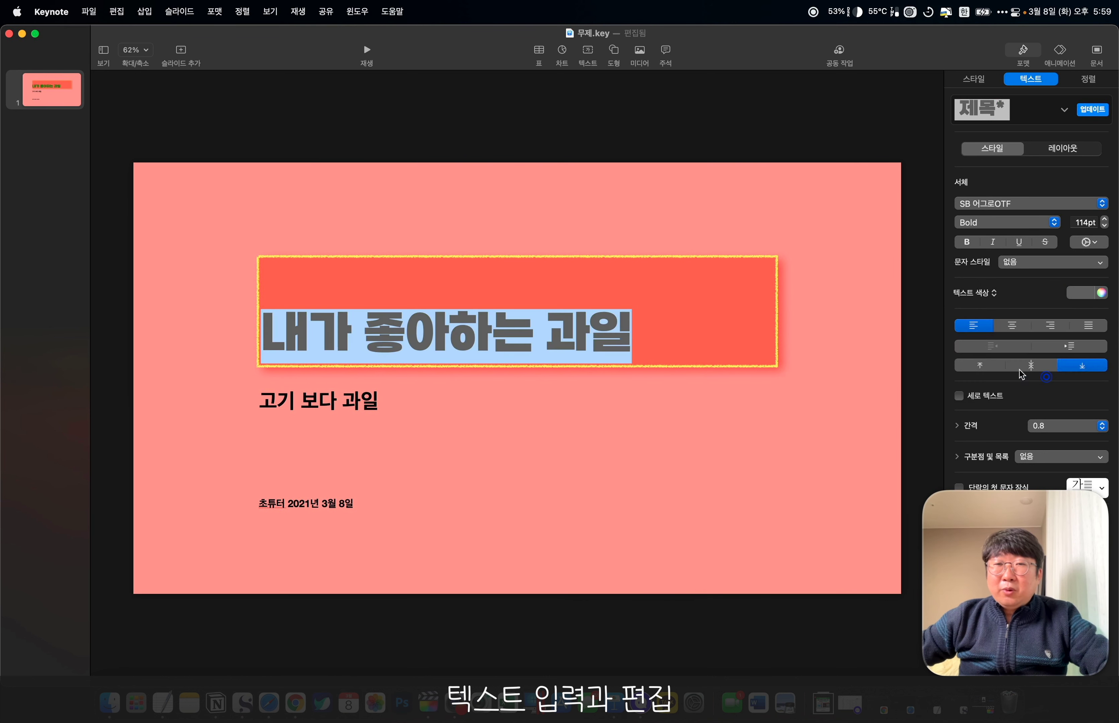
click(869, 277)
click(587, 331)
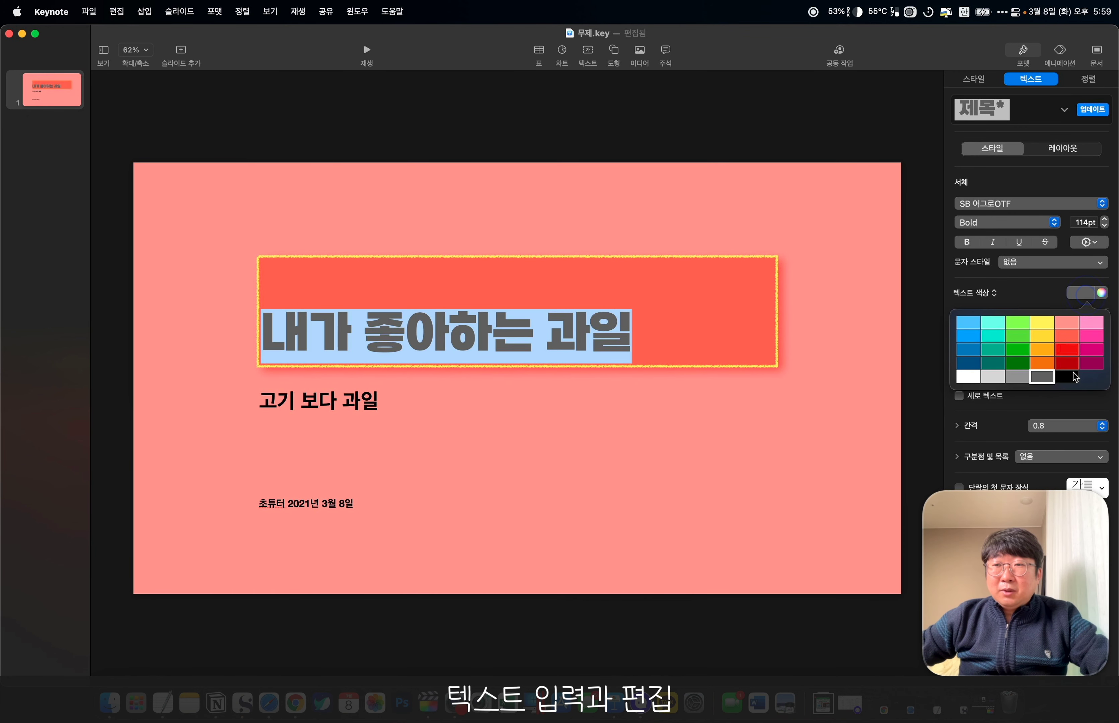
click(1076, 377)
Try a gradient fill on the title text and reselect the whole title.
click(983, 293)
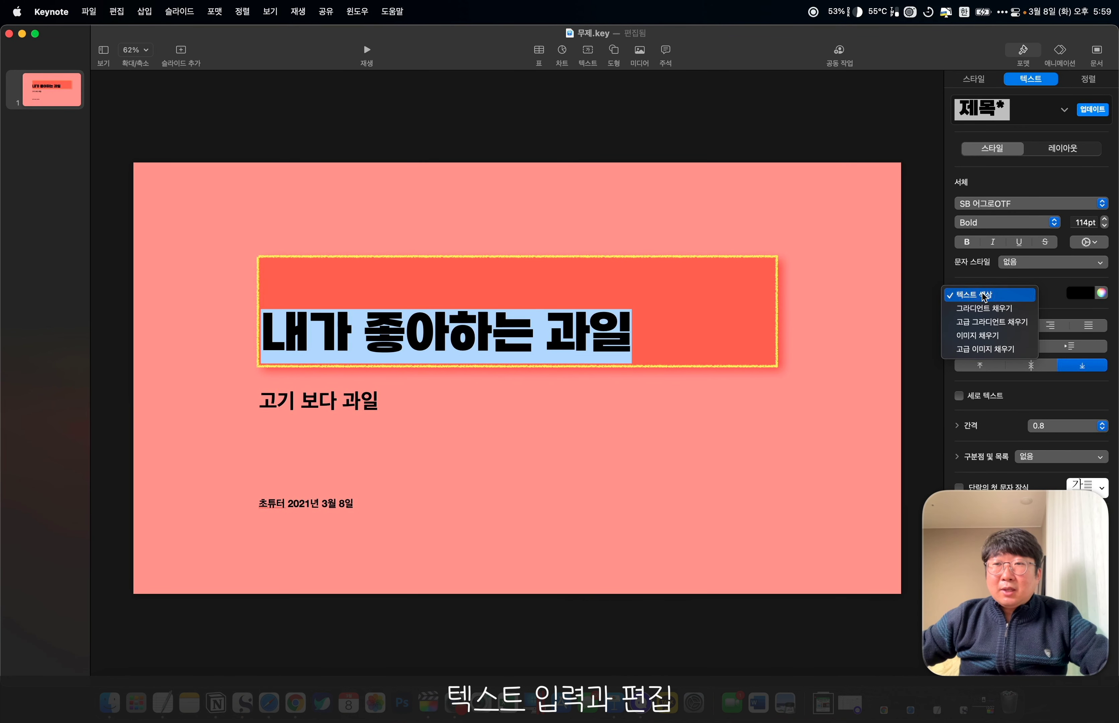
click(998, 309)
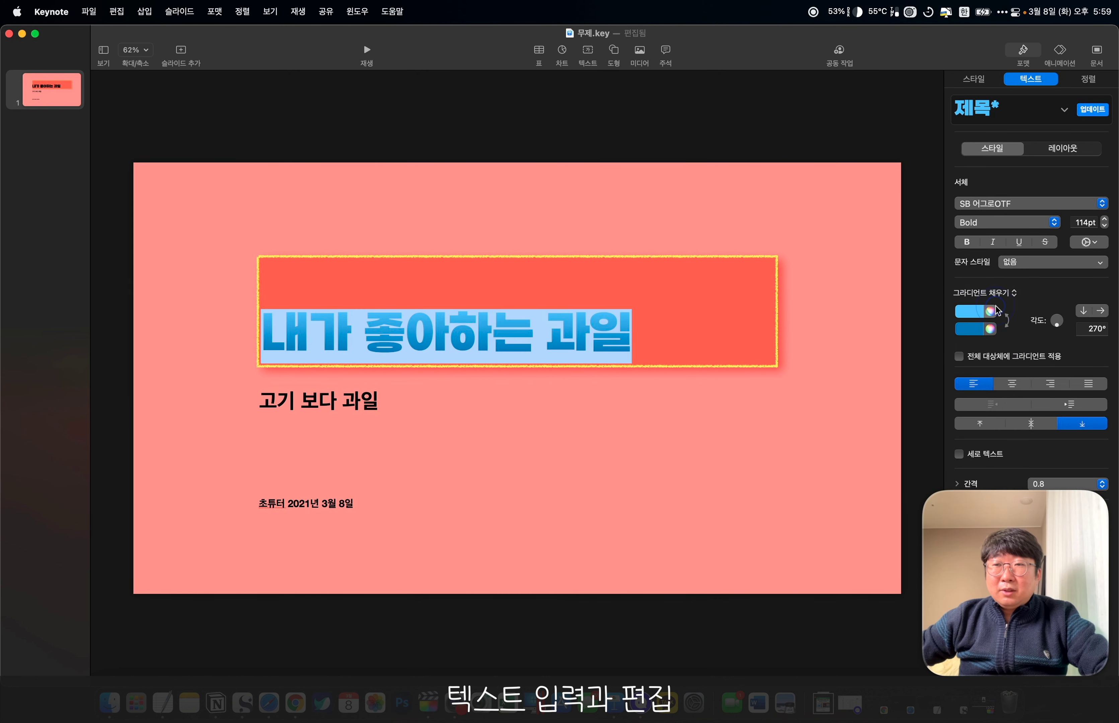
click(835, 302)
double_click(529, 330)
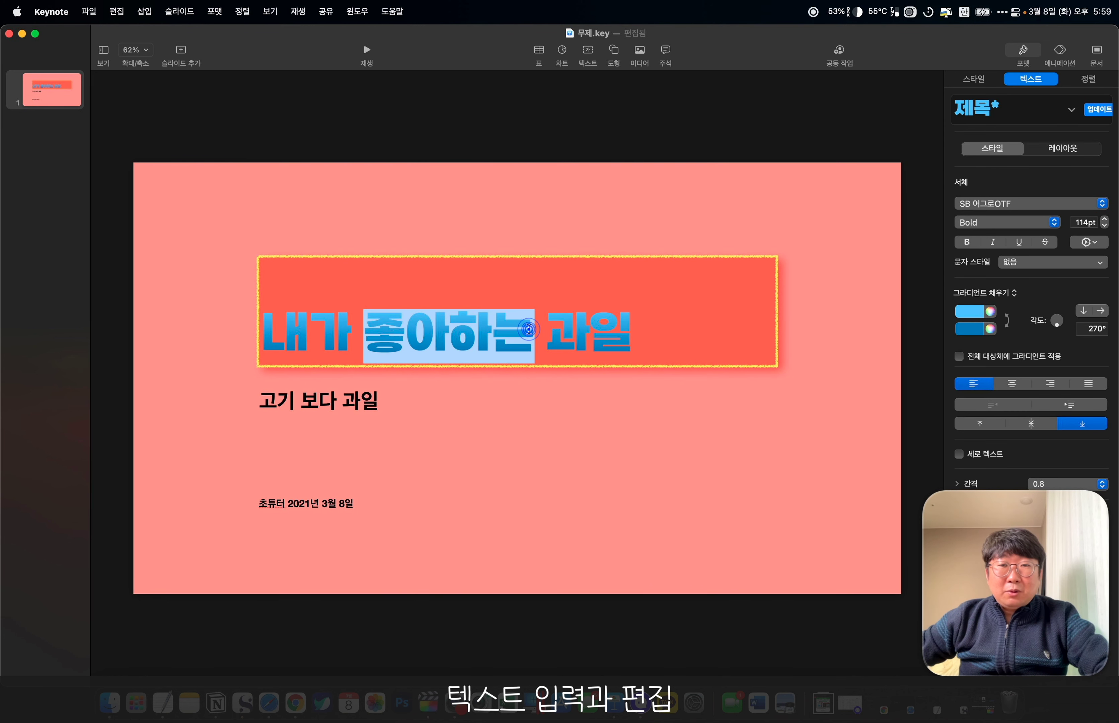
triple_click(528, 330)
Set the title's gradient to run from black to yellow at an angle of 304.8°.
click(971, 313)
click(1008, 398)
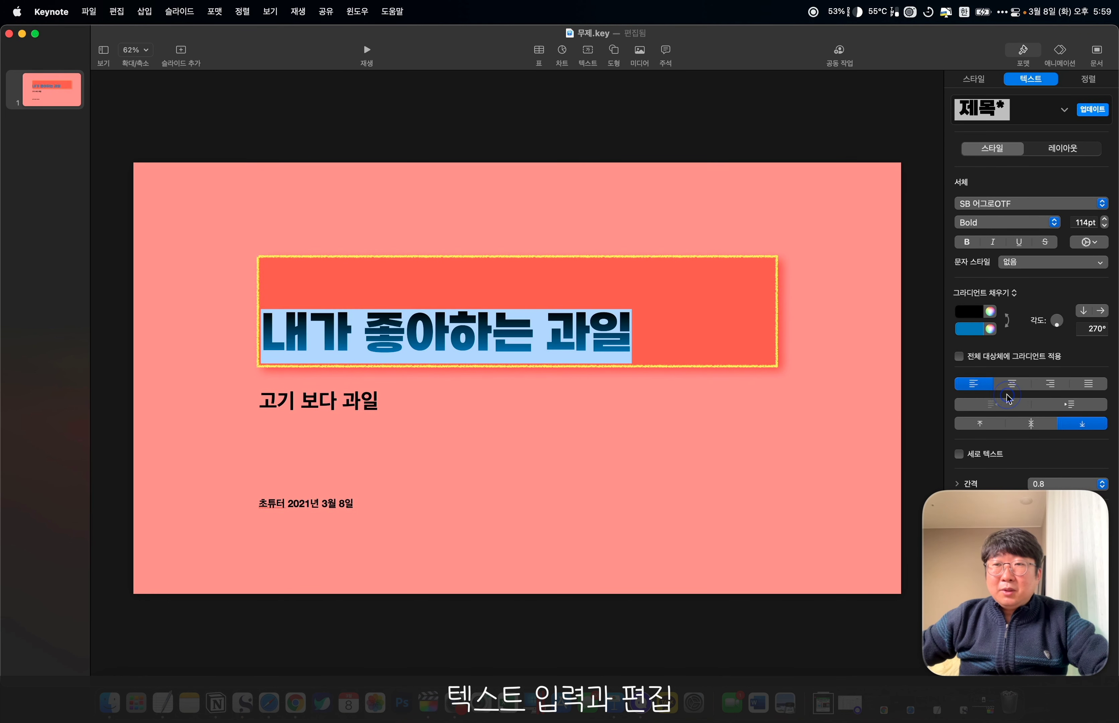
click(973, 330)
click(991, 354)
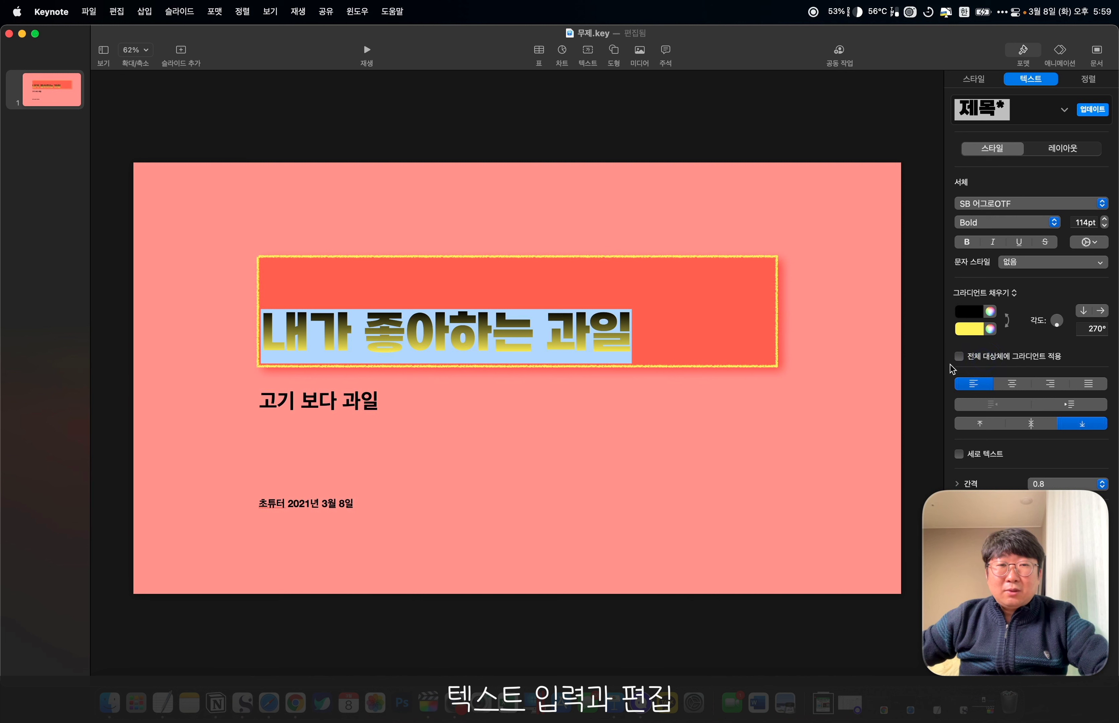
drag(1058, 326, 1062, 328)
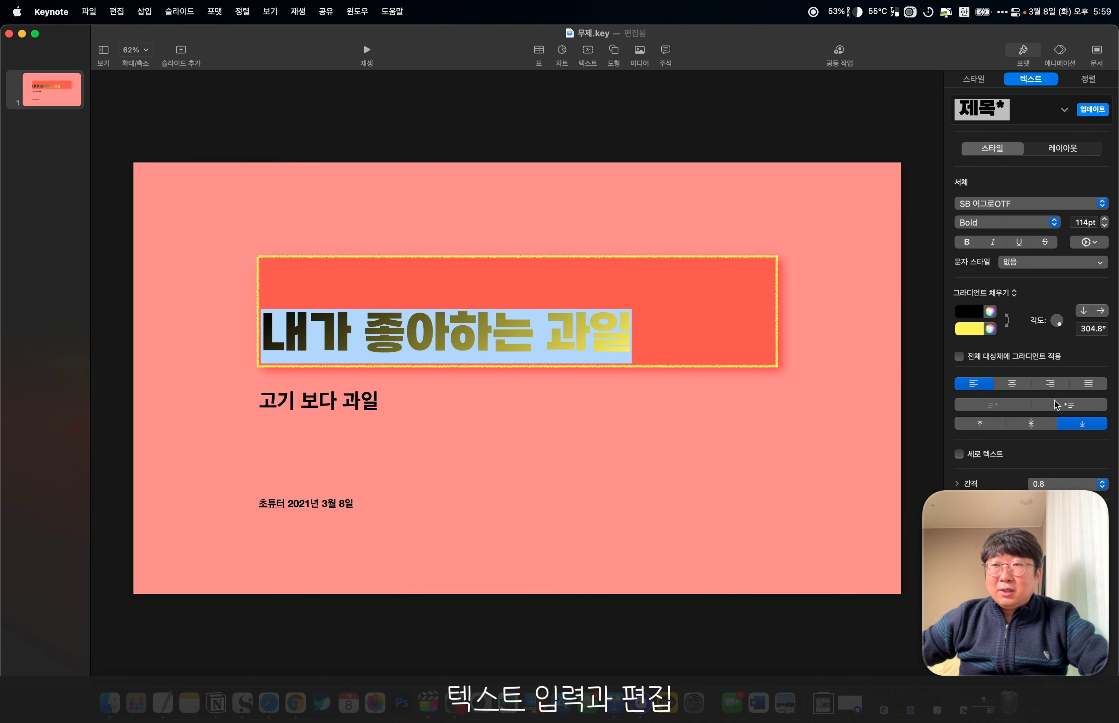
Return the title text from the gradient to the plain text colour fill and check the other fill types.
click(1005, 295)
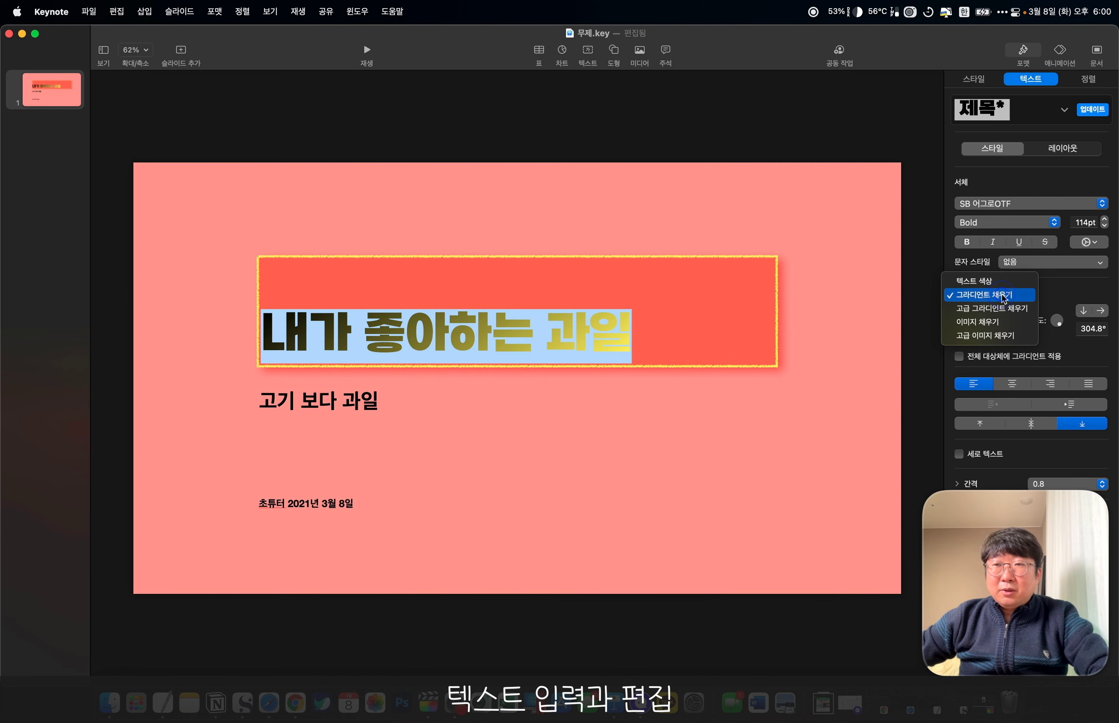
click(1009, 284)
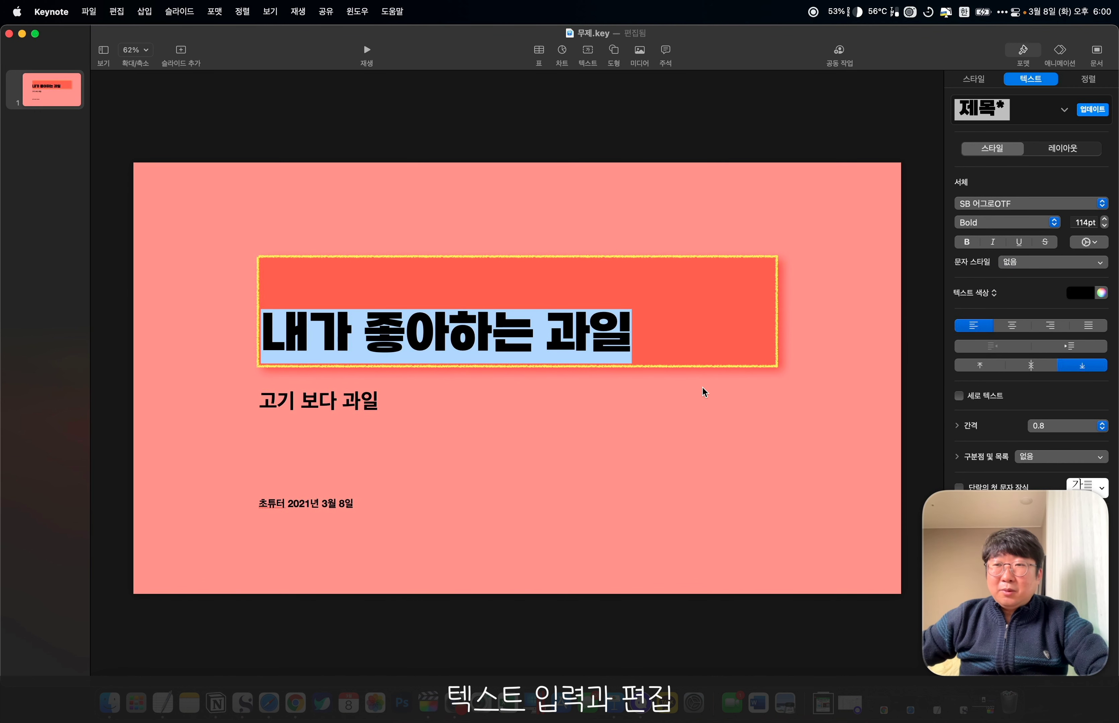
click(988, 296)
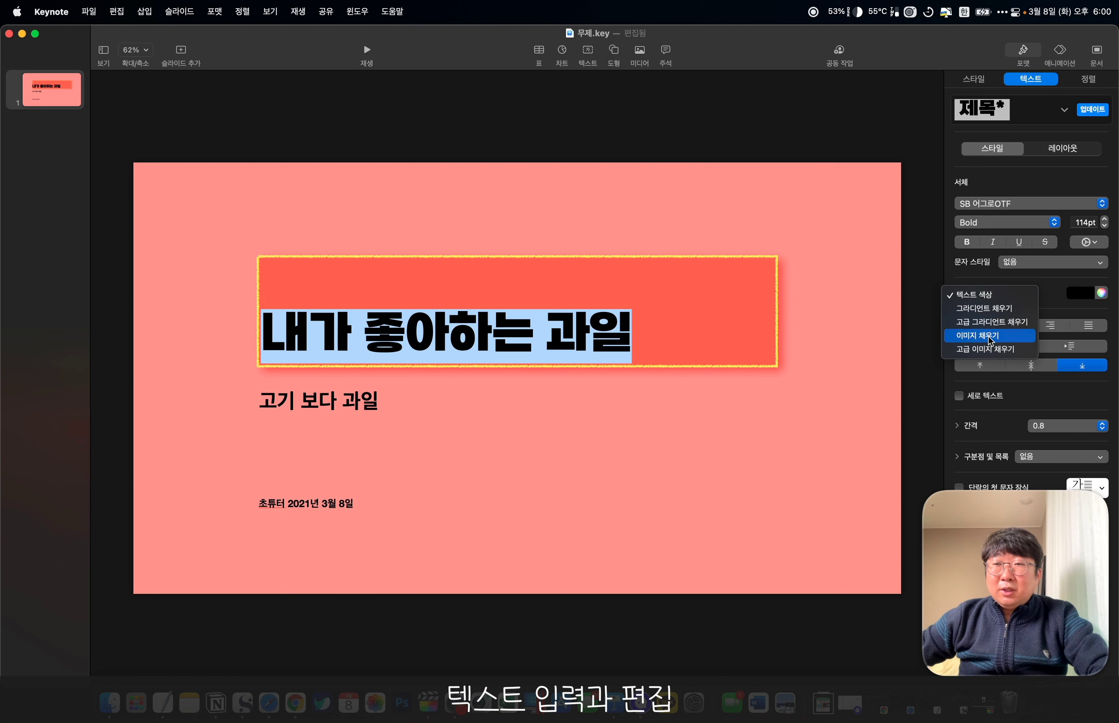
key(Escape)
Add a second line reading "지금부터 알려드릴께요" below the first line of the title.
click(631, 334)
key(Return)
text(지금부터 알려드릴께요)
Select all the title text, try right alignment, and return it to left alignment.
key(super+a)
click(1051, 326)
click(983, 326)
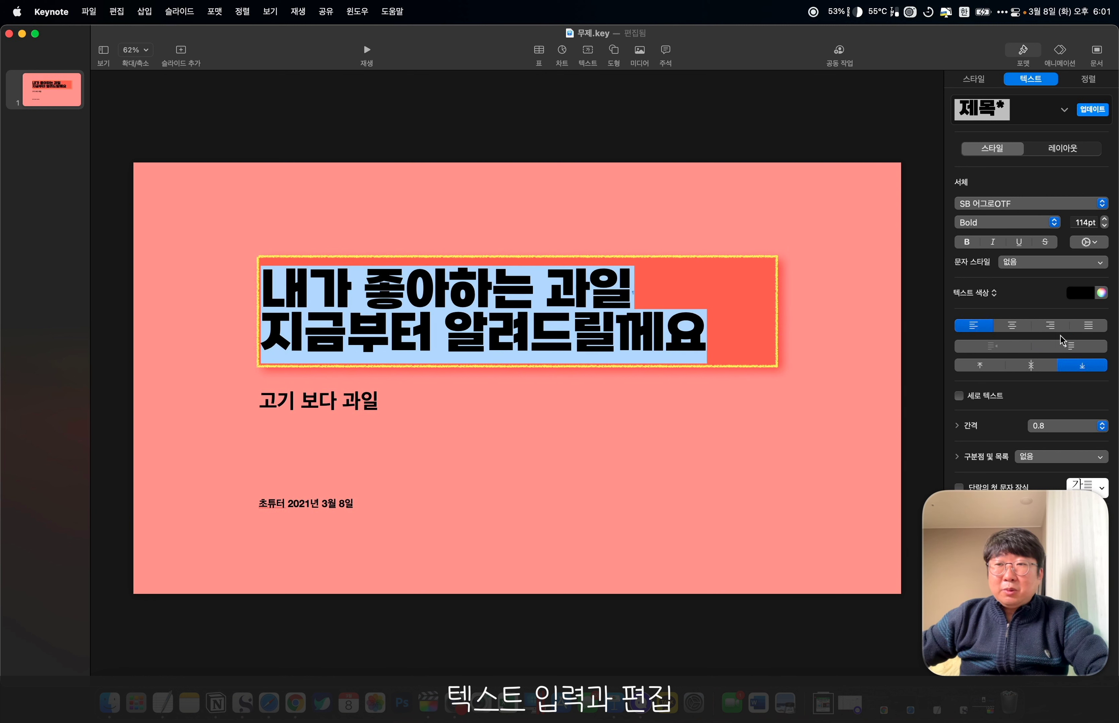
Try repeatedly increasing and decreasing the indent of both title lines, ending with no indent and the title box selected.
click(1072, 347)
click(1072, 347)
click(1004, 347)
click(1003, 347)
click(1003, 347)
click(1003, 347)
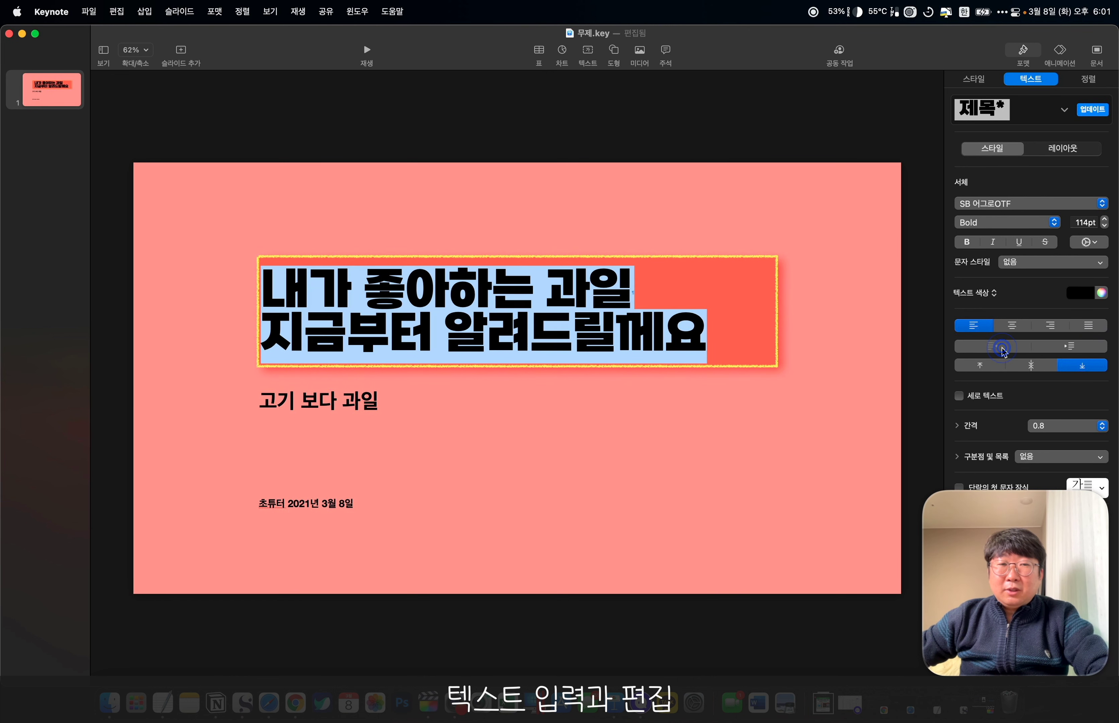
click(1086, 347)
click(1087, 346)
click(1087, 346)
click(1000, 348)
click(1000, 348)
click(1000, 348)
key(Escape)
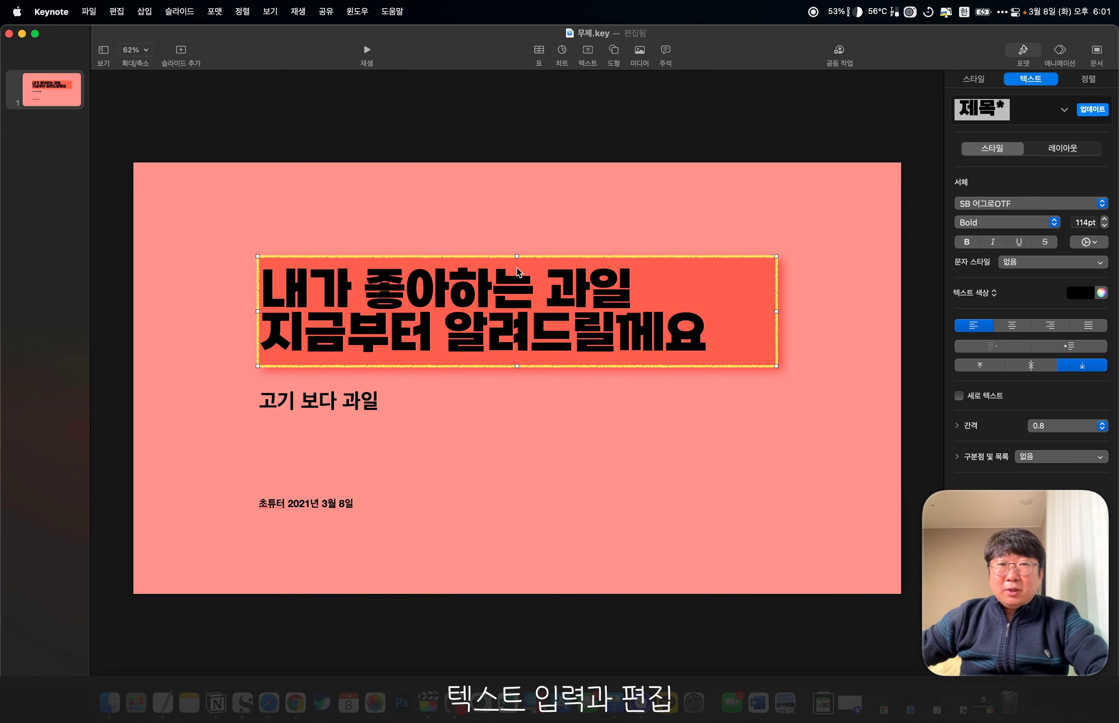
Extend the title box upward and try top and middle vertical alignment, keeping its text aligned to the bottom.
drag(517, 256, 517, 189)
click(986, 368)
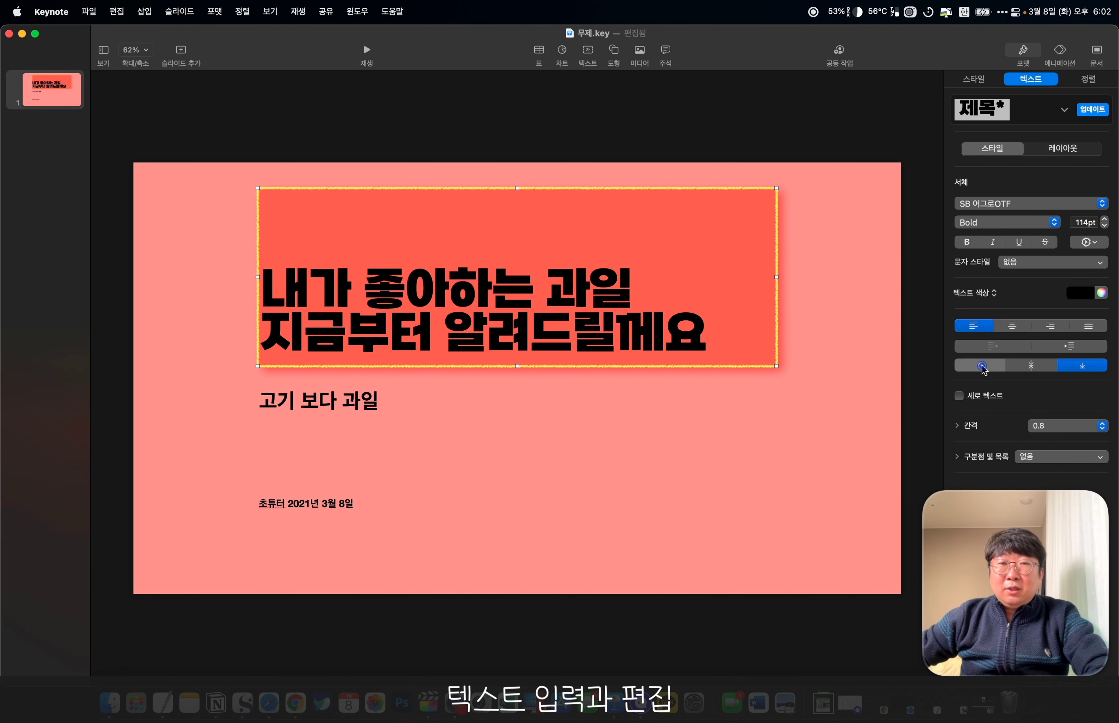
click(1028, 369)
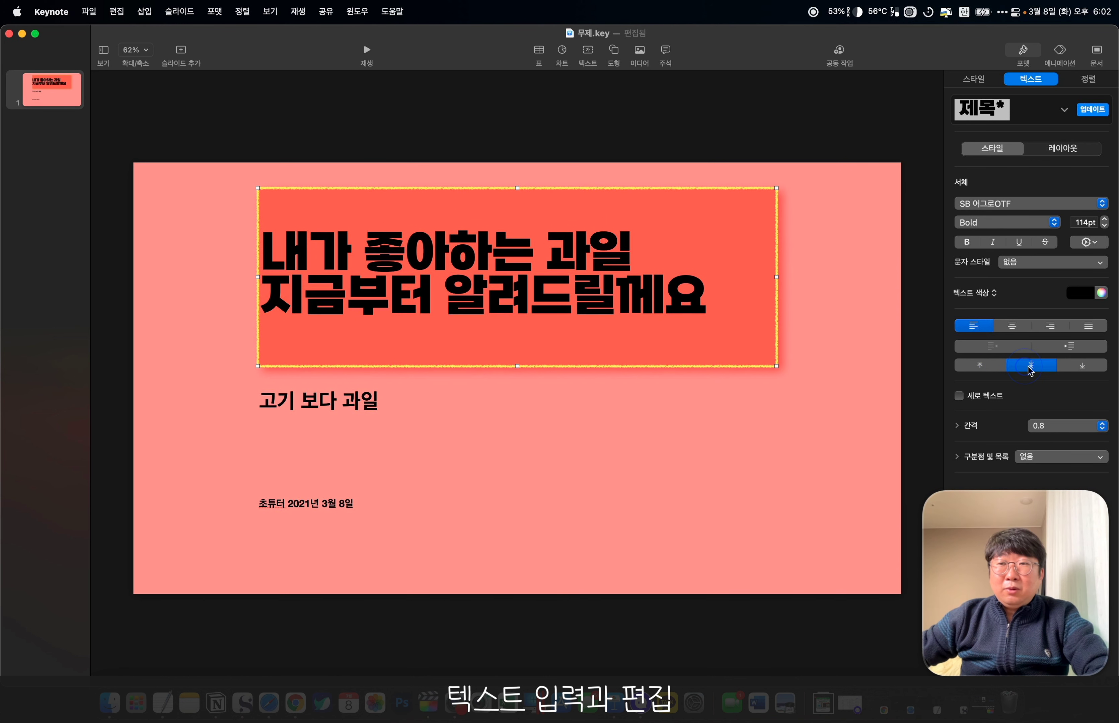
click(1090, 370)
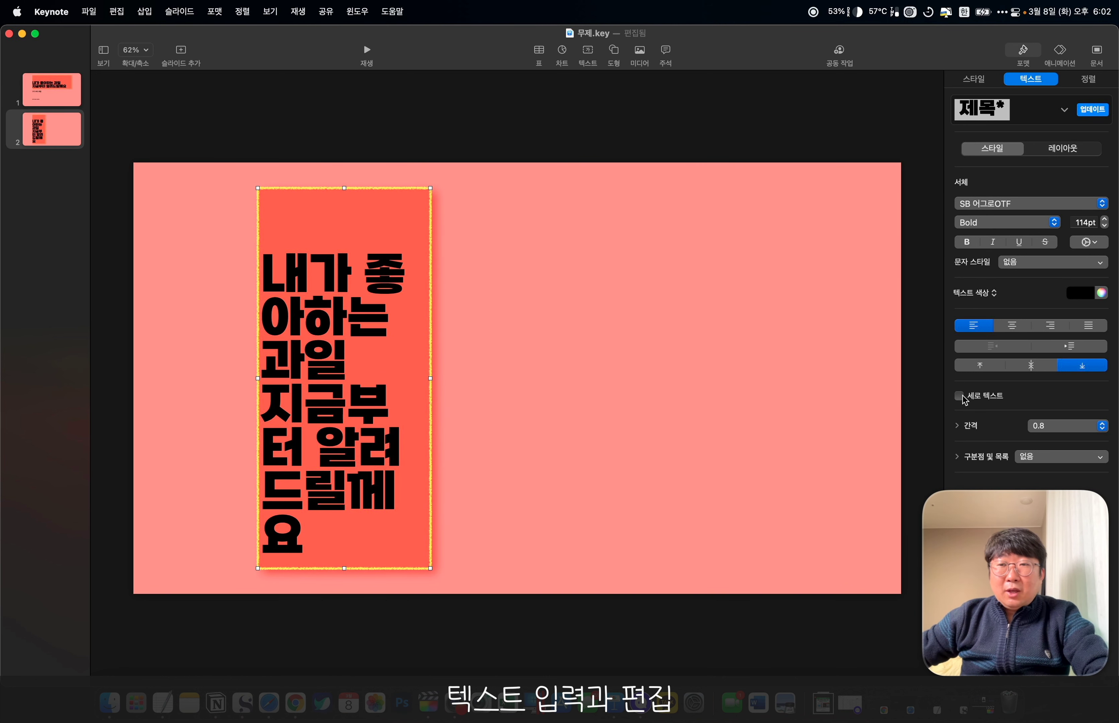
Try switching vertical text on and off for the narrow title box on the second slide.
click(960, 396)
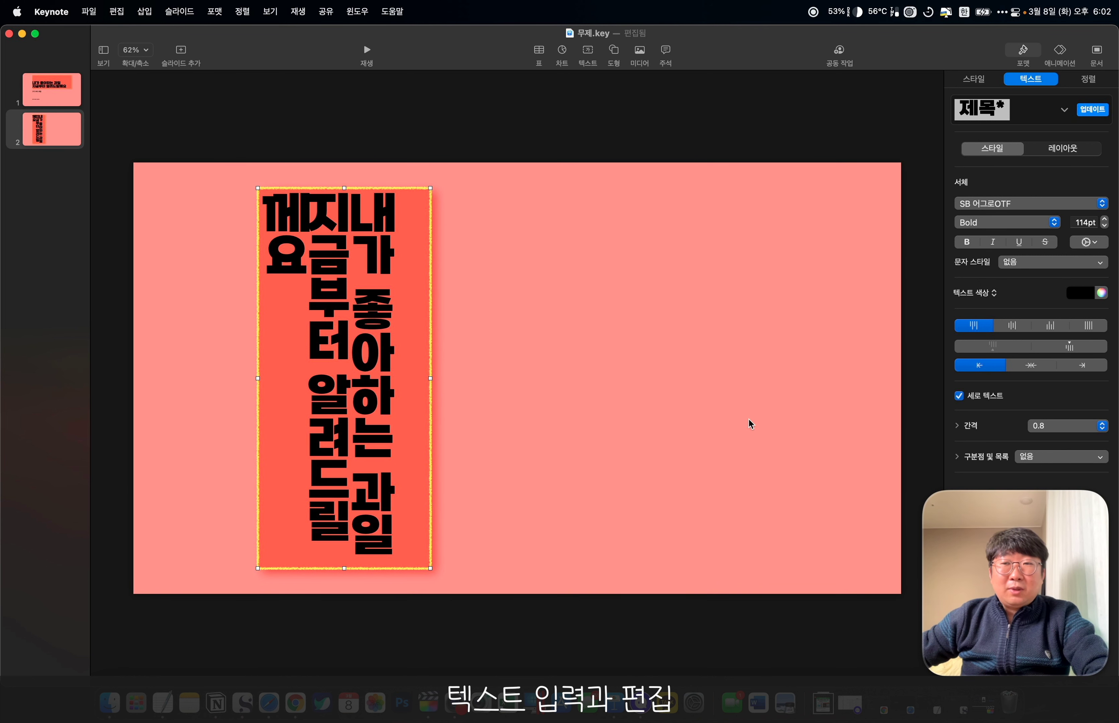
click(960, 397)
click(960, 397)
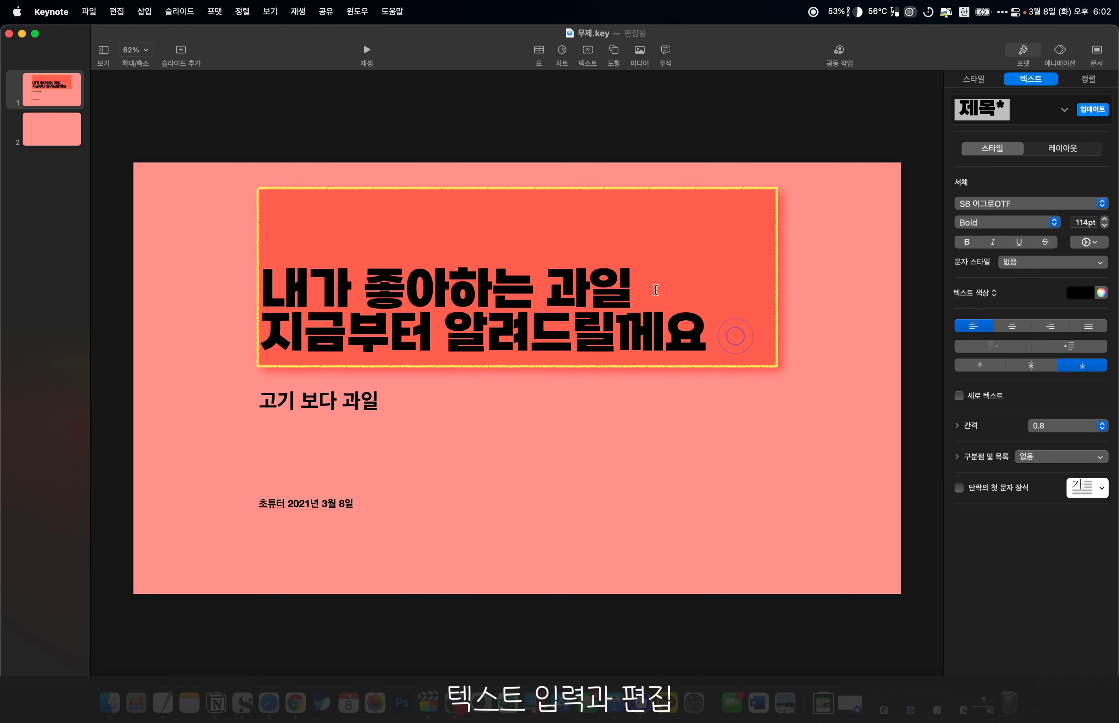
Select both lines of the first slide's title and set their line spacing to 1.0.
drag(657, 290, 277, 279)
drag(718, 330, 276, 328)
drag(732, 341, 200, 264)
click(1100, 426)
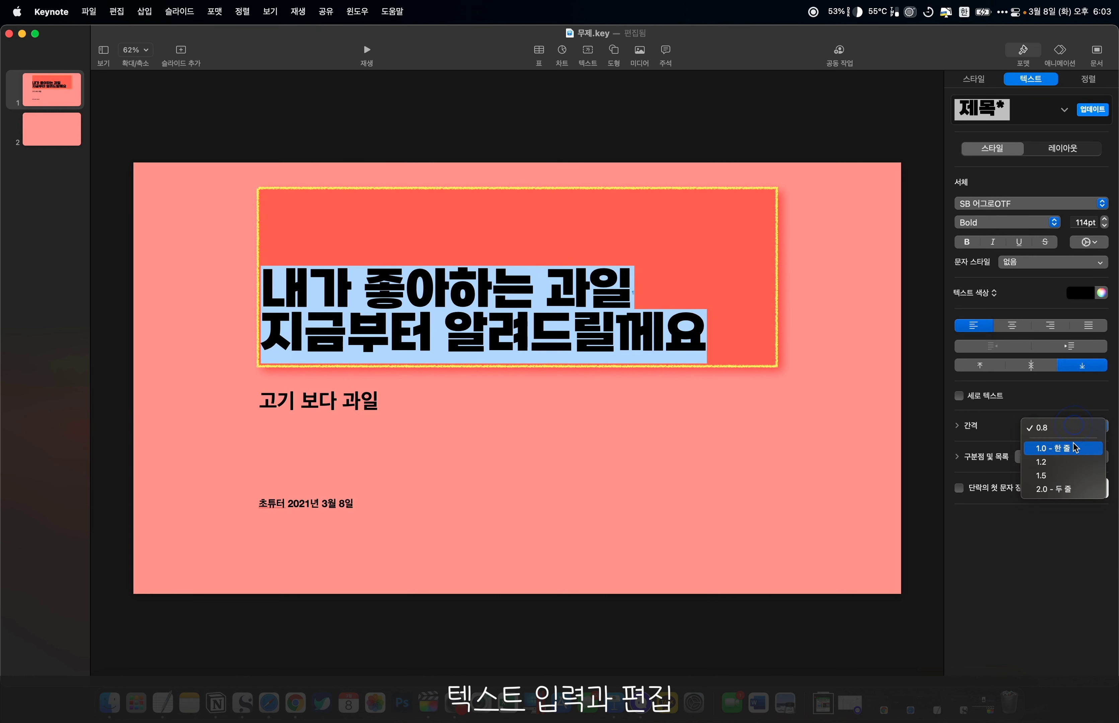
click(1076, 448)
Try line spacings of 1.5 and 1.2 on the title text and return it to 1.0.
click(1076, 428)
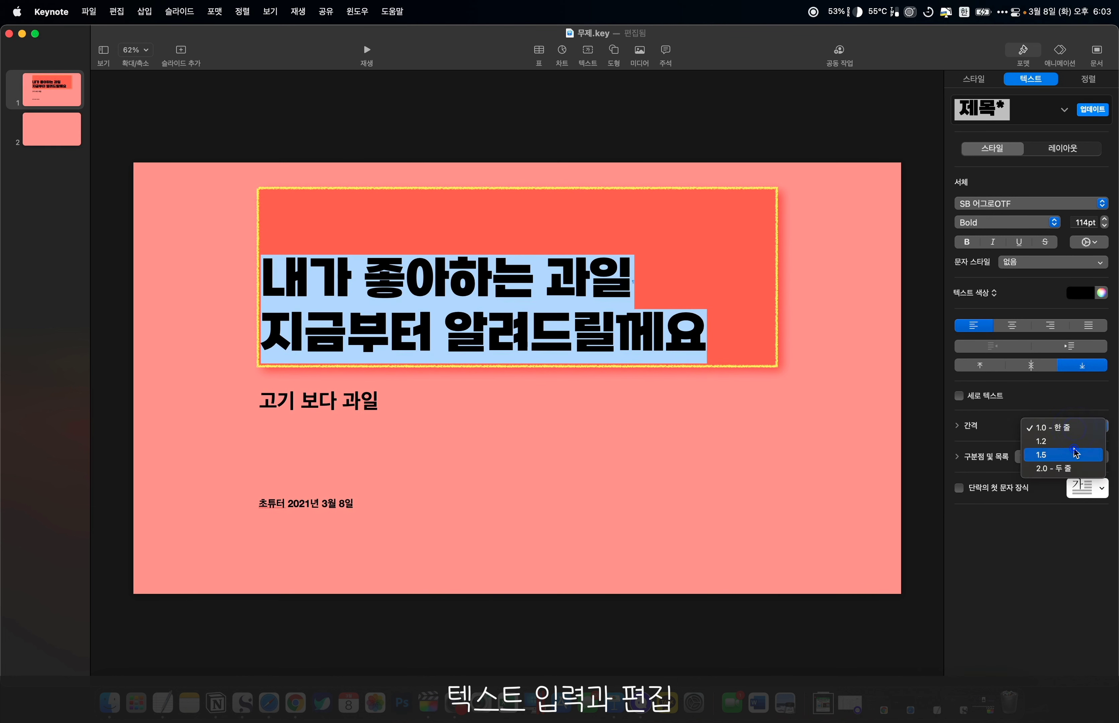
click(1076, 454)
click(1078, 426)
click(1053, 412)
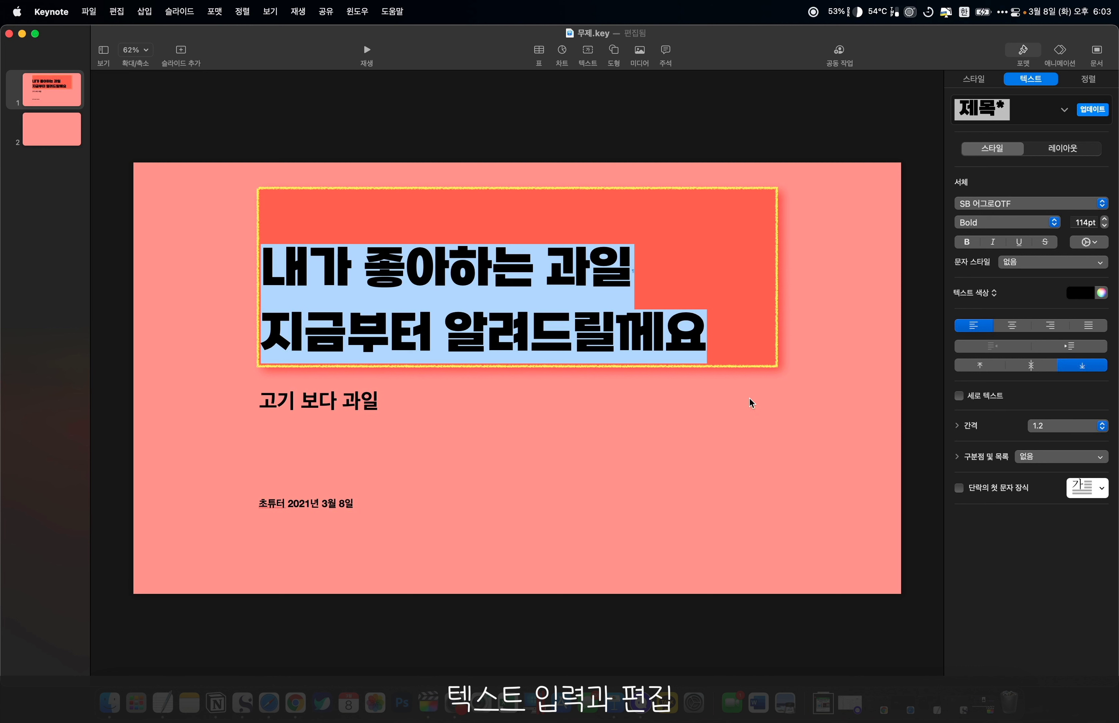
click(1055, 426)
click(1049, 415)
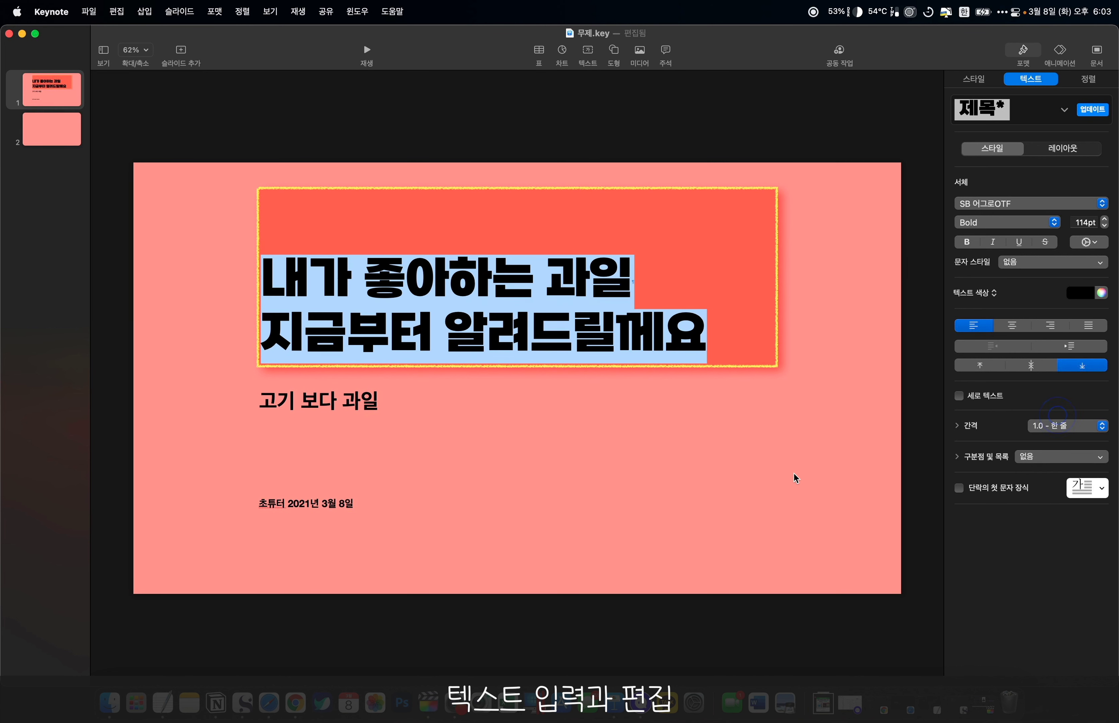
Examine the preset line spacings and the detailed paragraph spacing settings for the selected title text.
click(771, 476)
click(1067, 426)
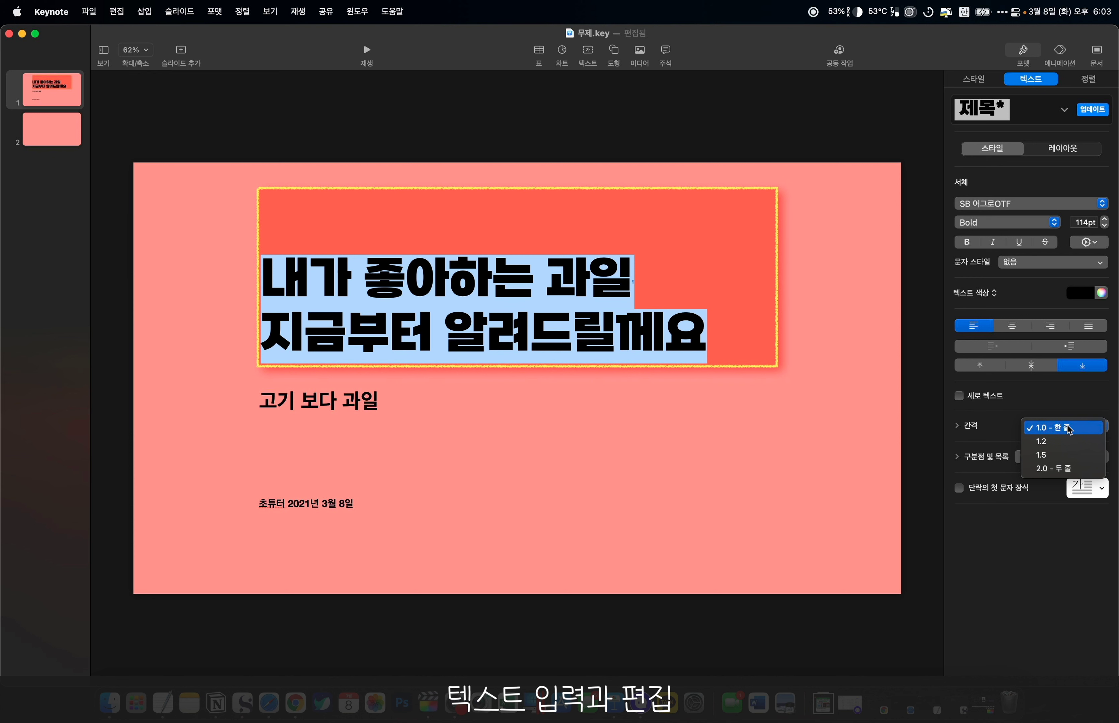
click(1065, 405)
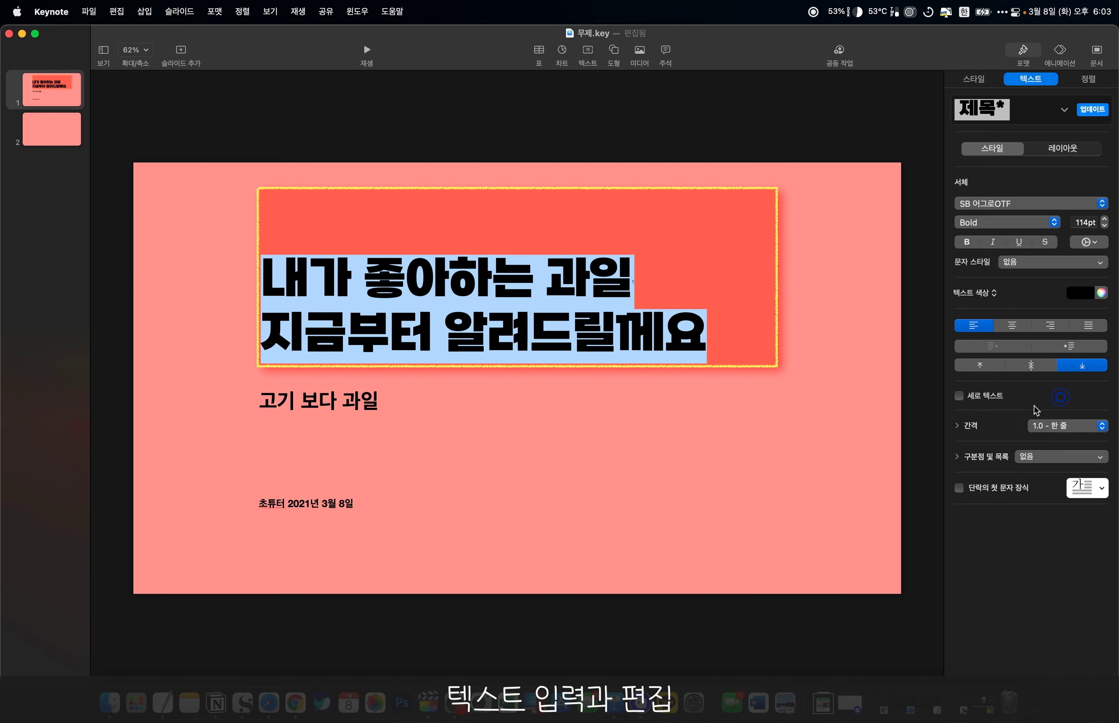
click(959, 426)
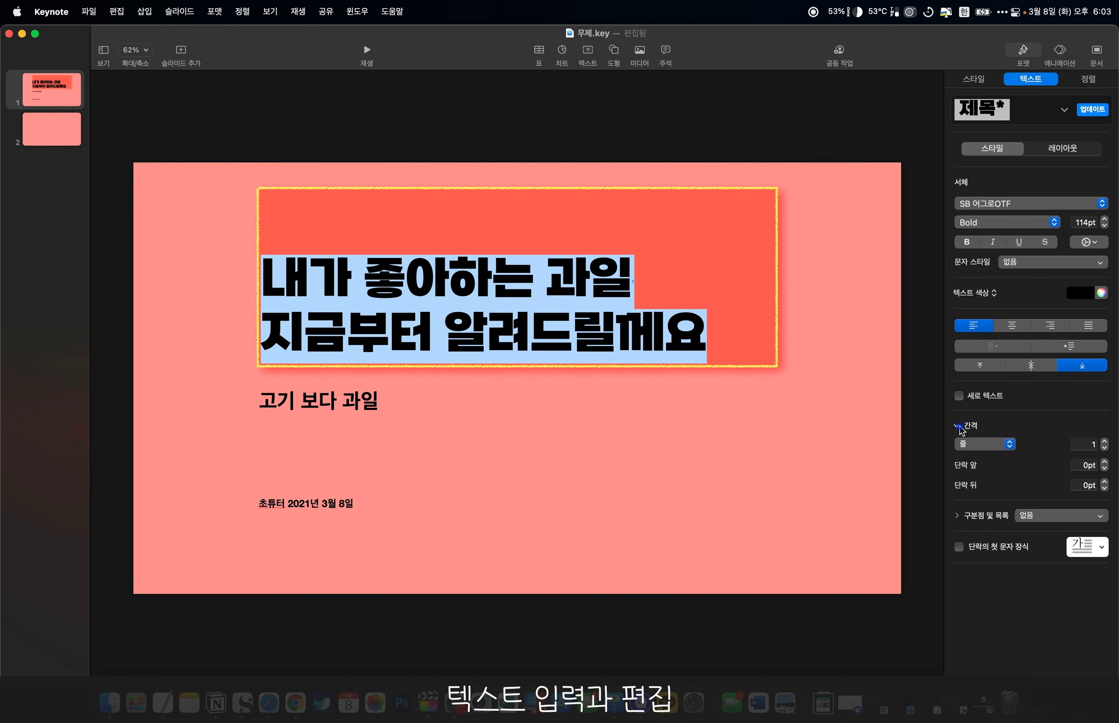
click(959, 427)
click(960, 426)
click(960, 427)
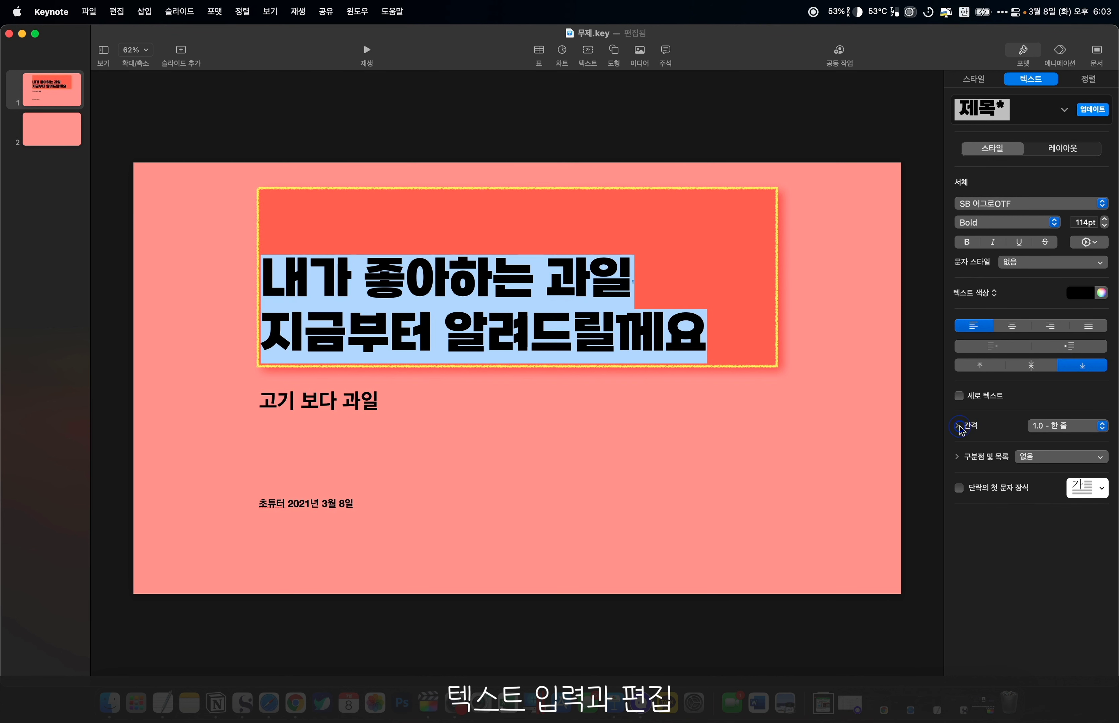
click(1070, 421)
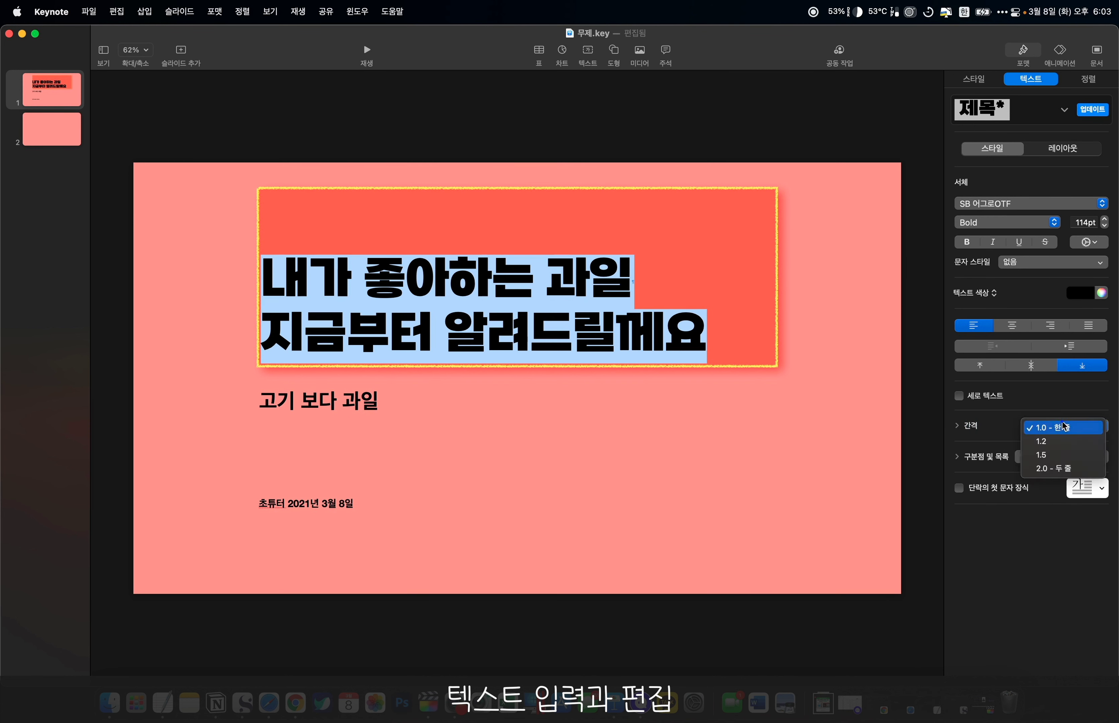
click(1051, 406)
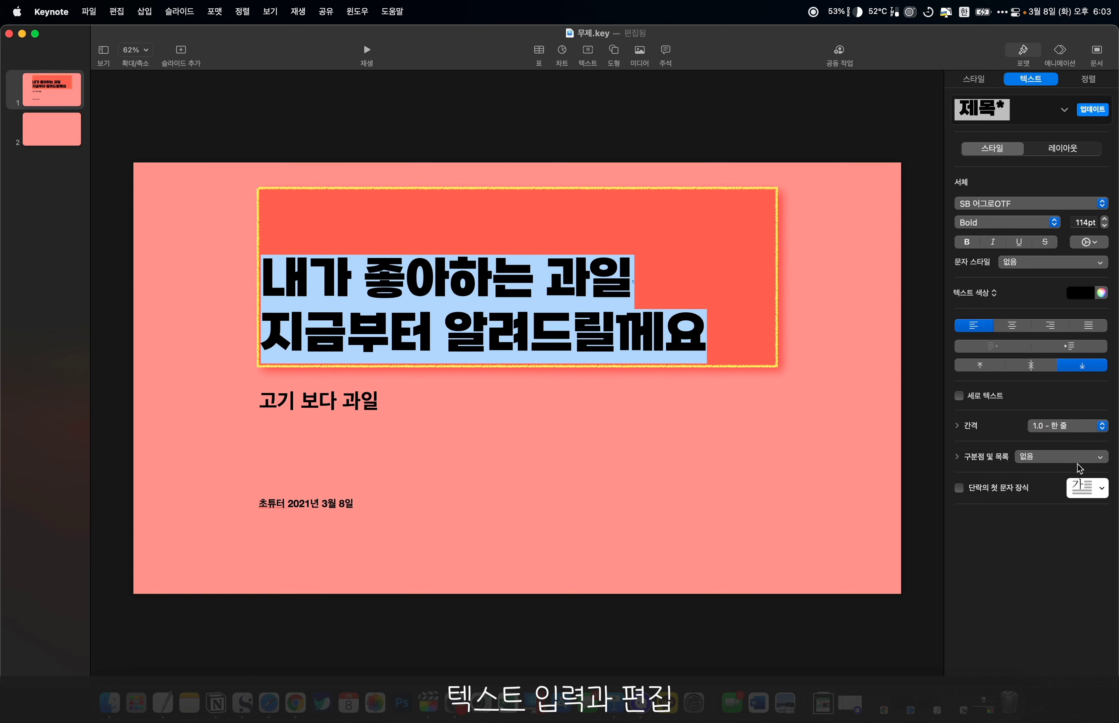
Try the bullet and image list styles on the two title lines and return the list style to none.
click(1056, 460)
click(1013, 513)
click(1036, 464)
click(1016, 527)
click(1037, 458)
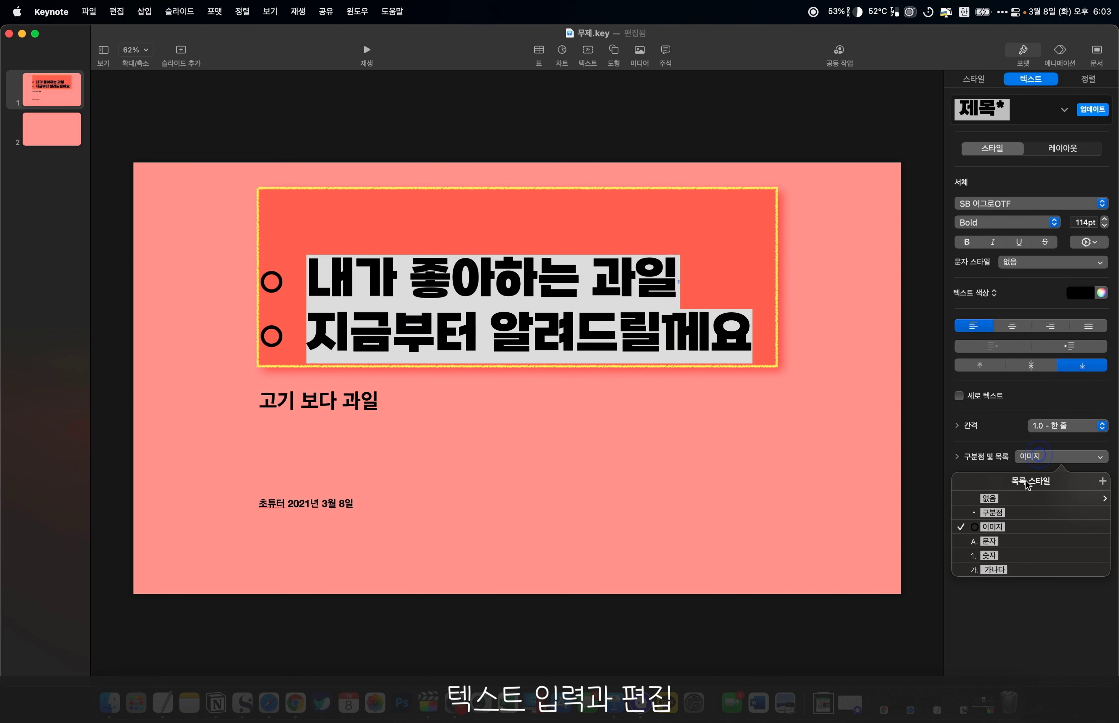
click(1008, 512)
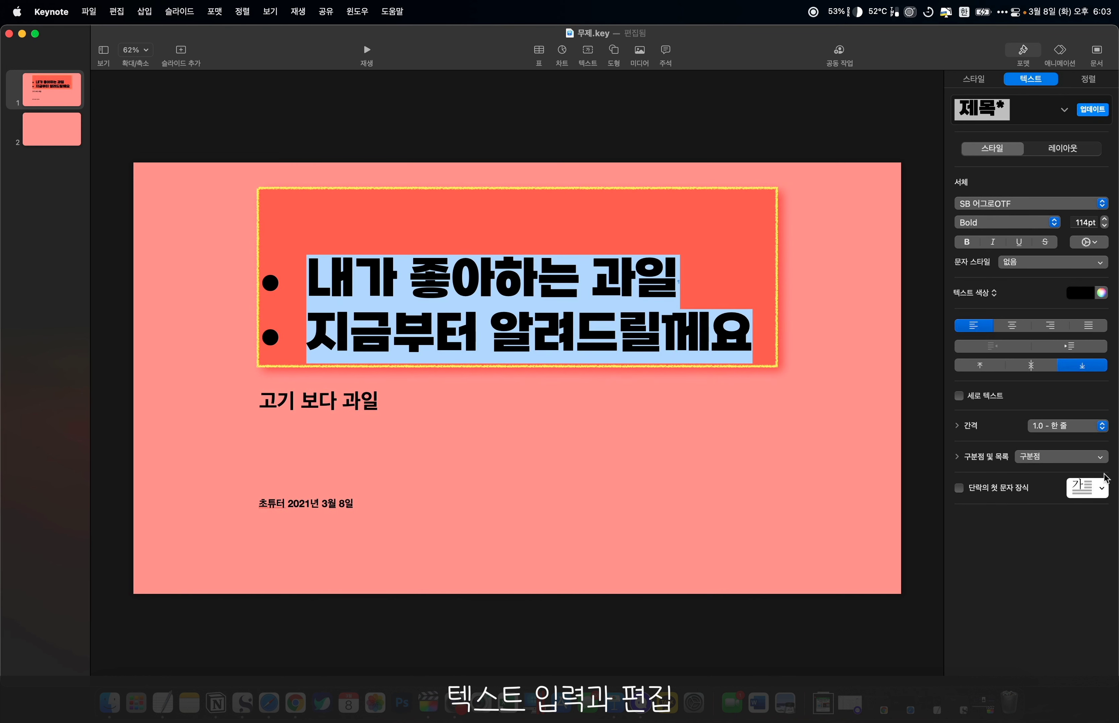
click(1040, 457)
click(1007, 492)
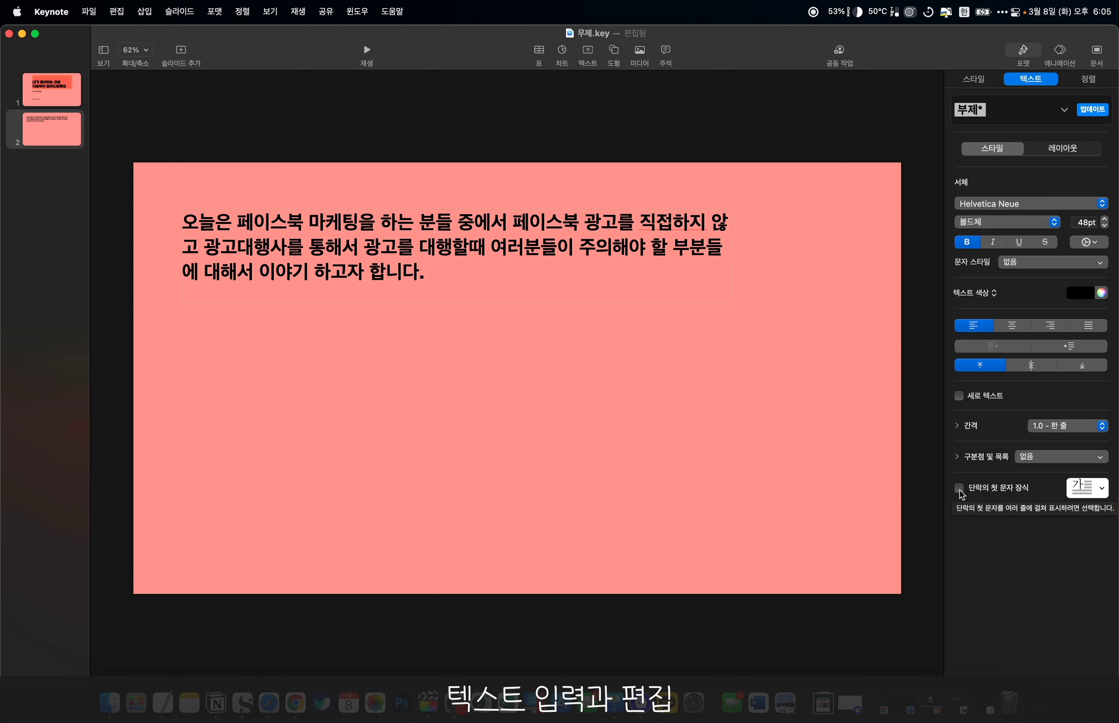
Add a drop cap to the second slide's paragraph, try several styles and settle on the three-line, one-character style.
click(960, 490)
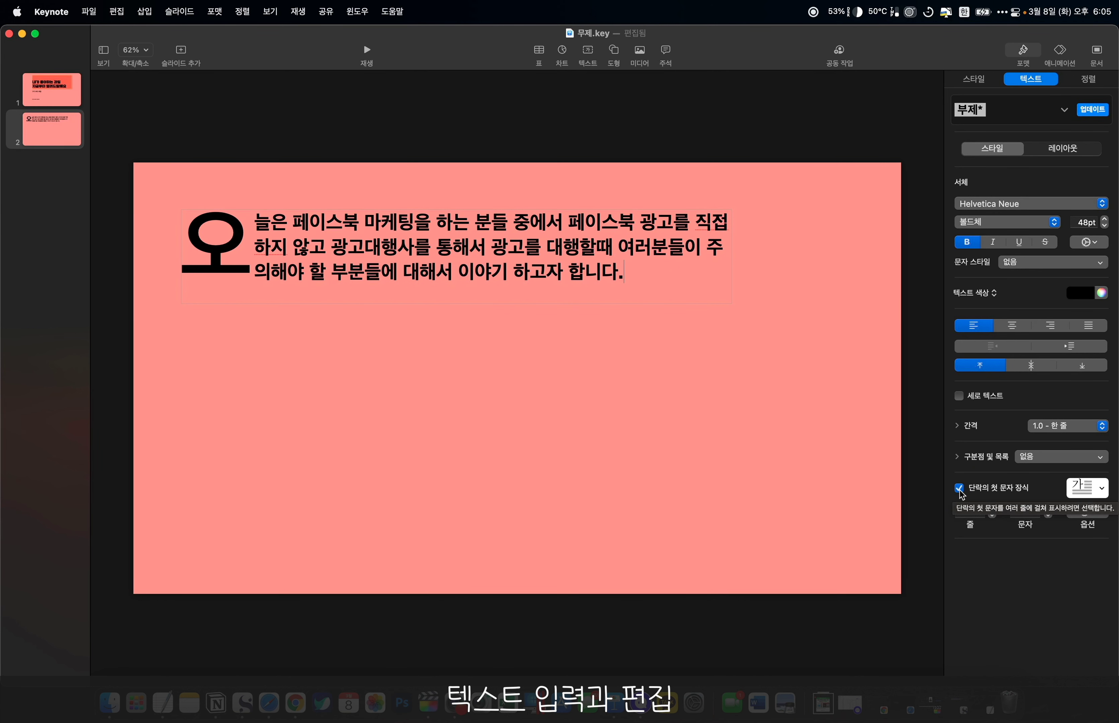
click(1088, 488)
click(1073, 381)
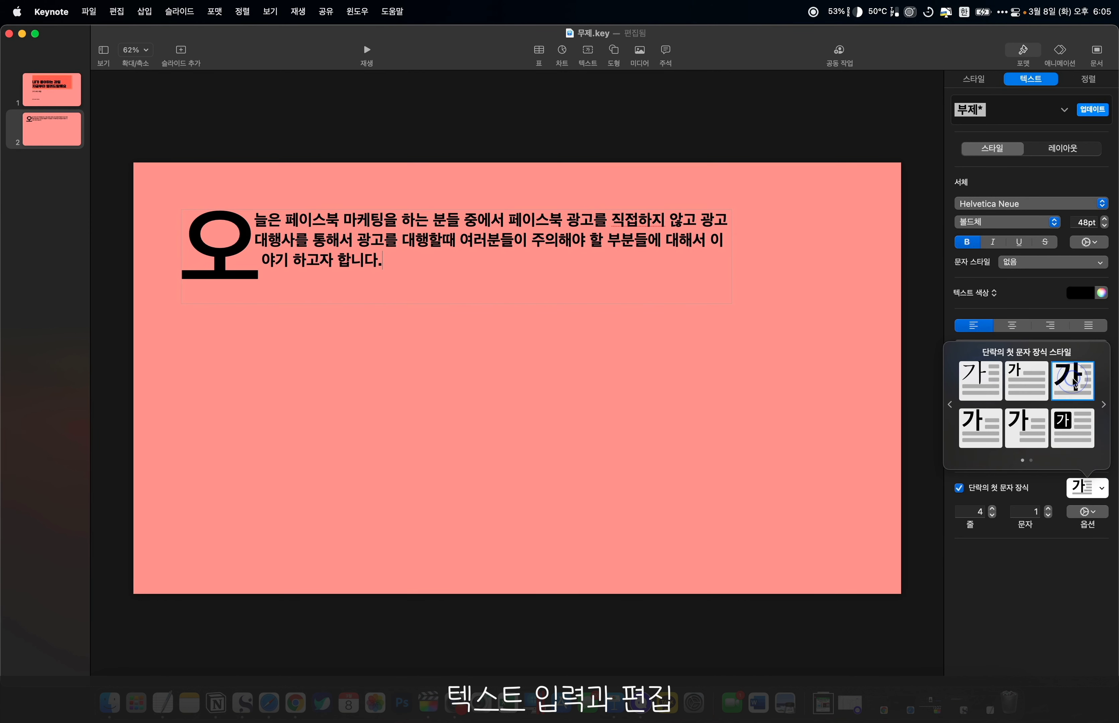
click(1072, 429)
click(1027, 382)
click(1032, 429)
click(982, 428)
click(987, 375)
click(1013, 376)
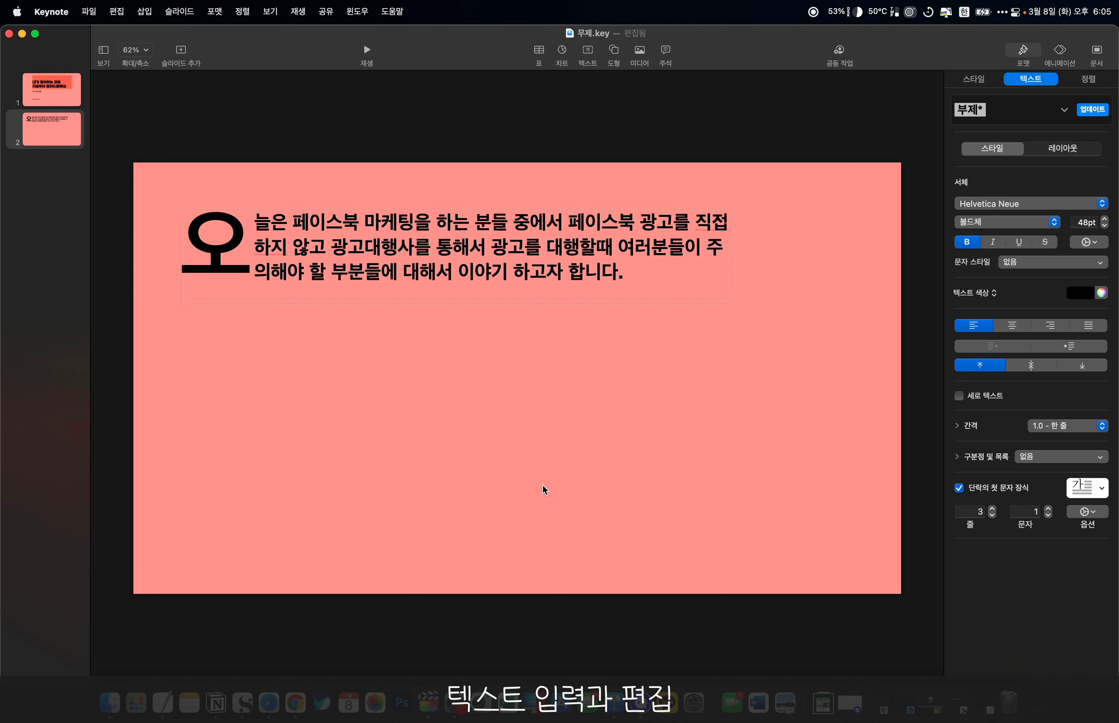
click(556, 453)
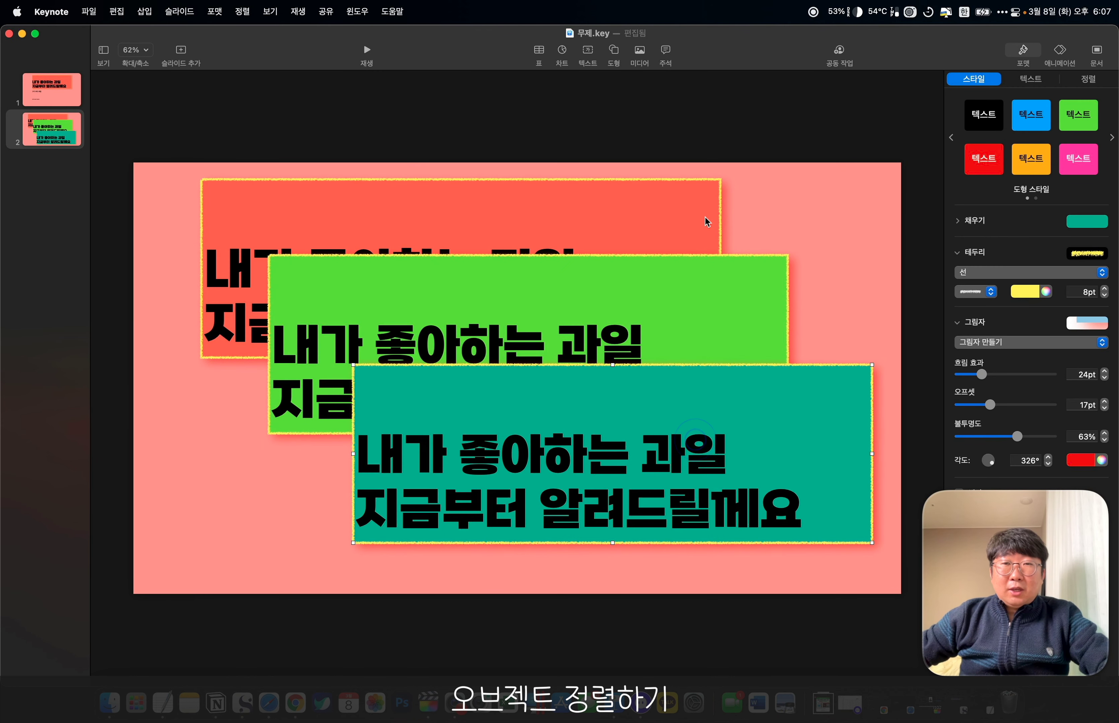
Try bringing the red box forward over the green one and sending it behind, and return it to the back.
click(819, 119)
click(650, 207)
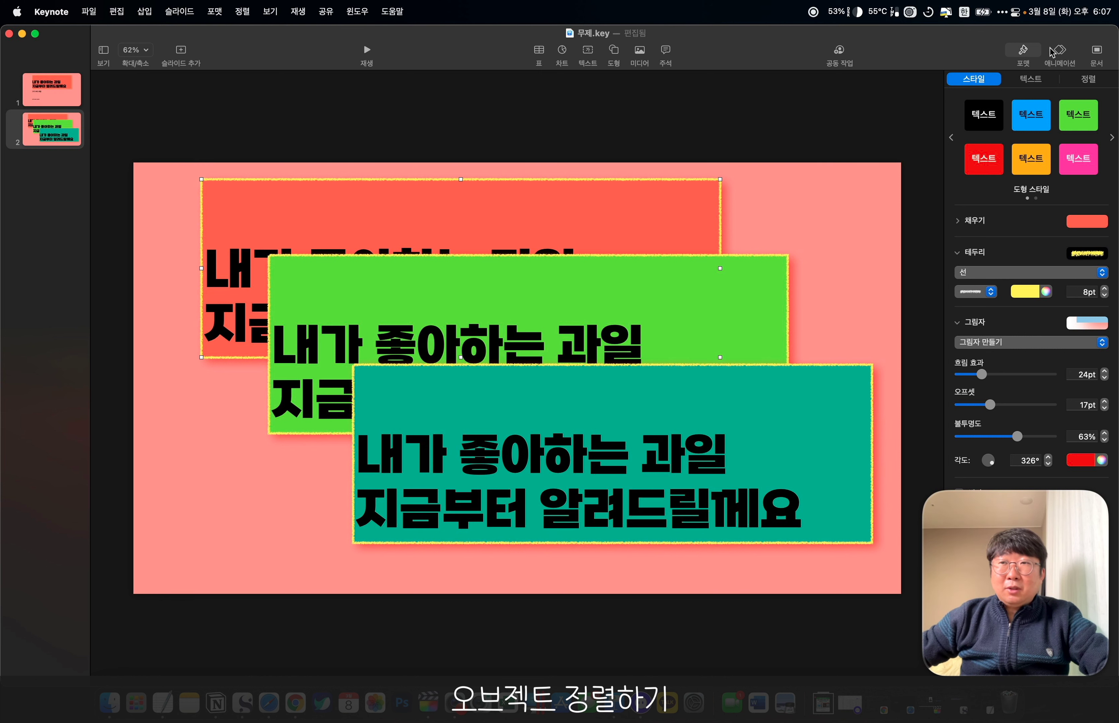
click(1088, 79)
click(1010, 113)
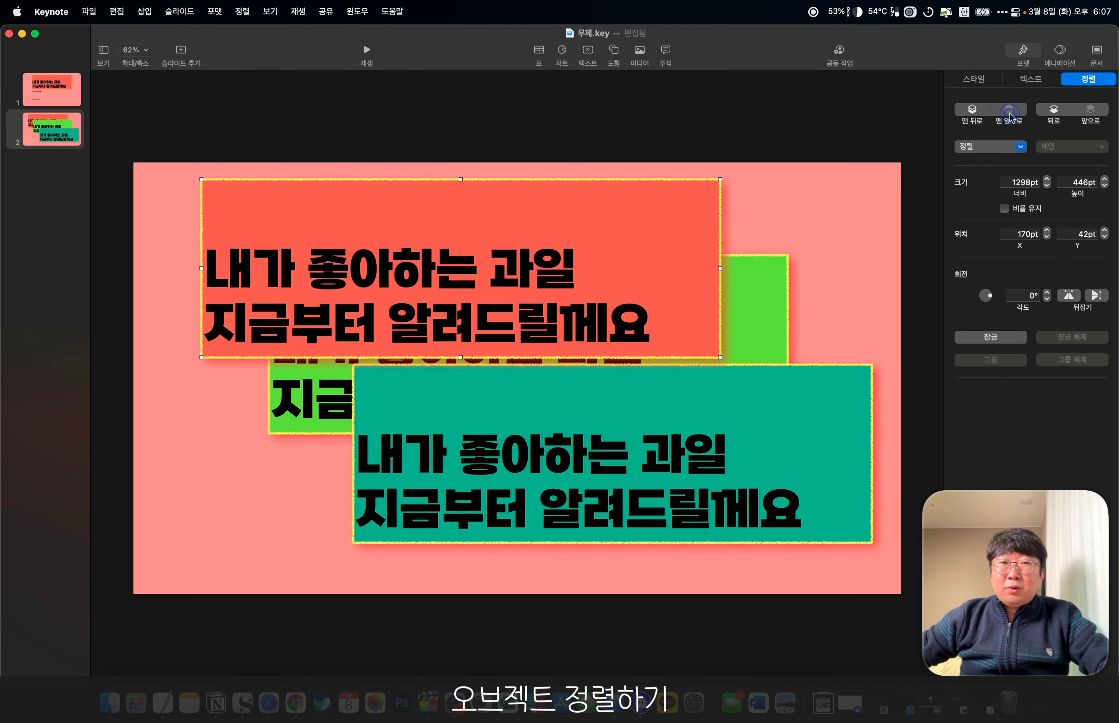
click(1053, 111)
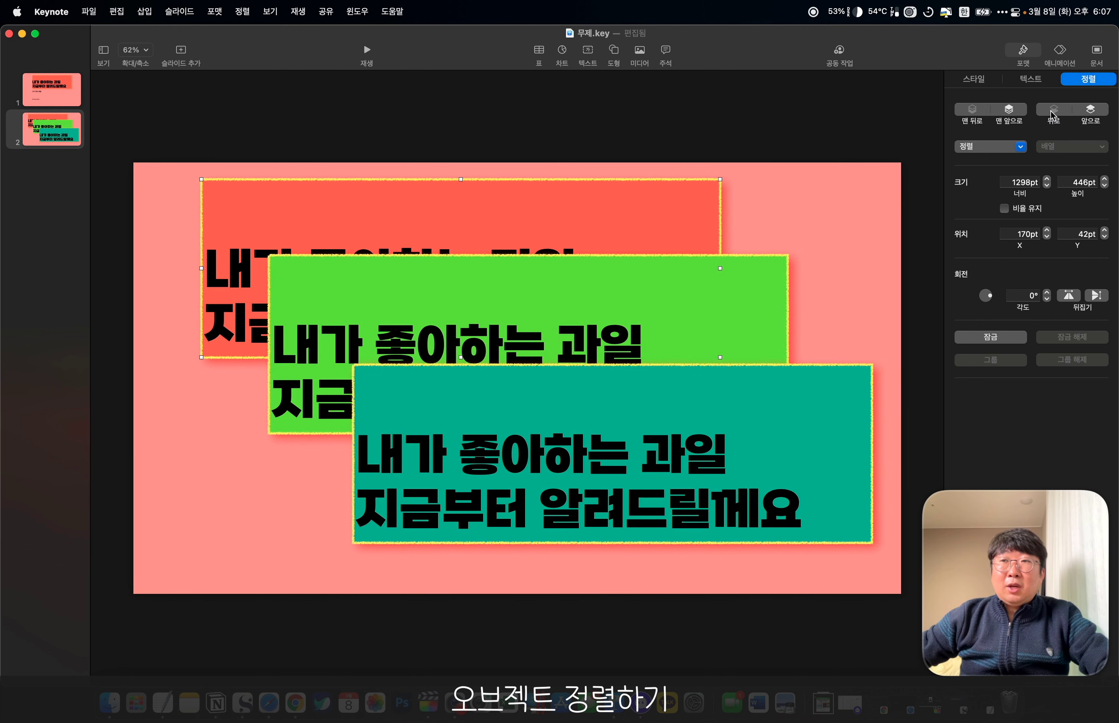
click(1010, 111)
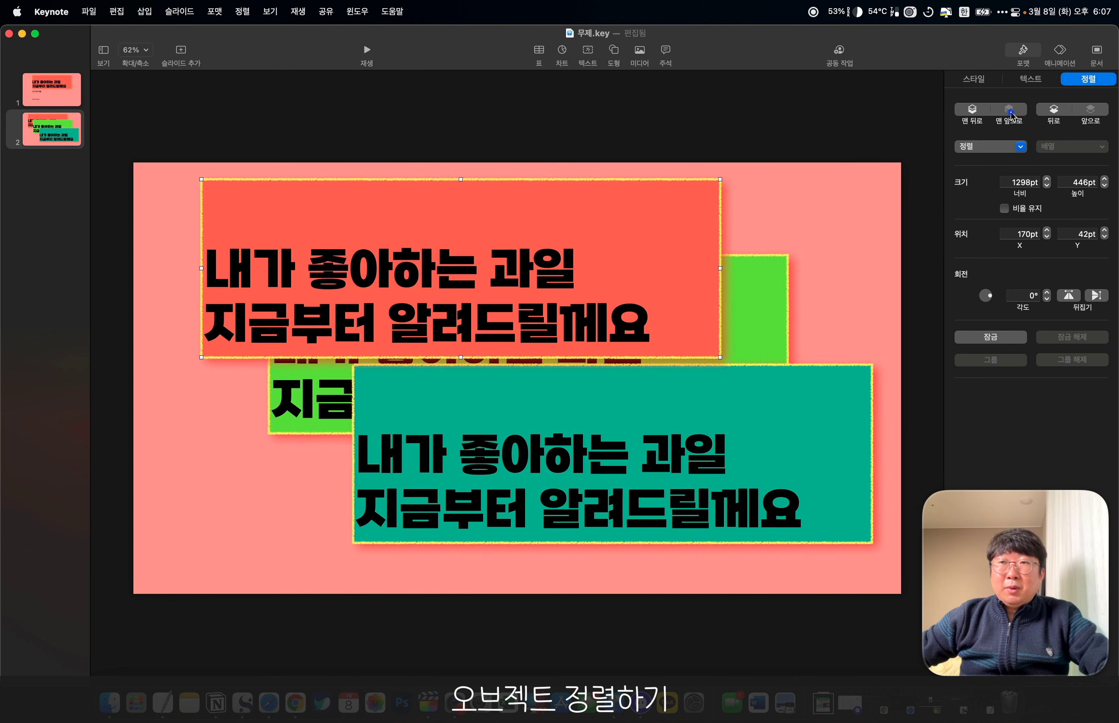
click(972, 113)
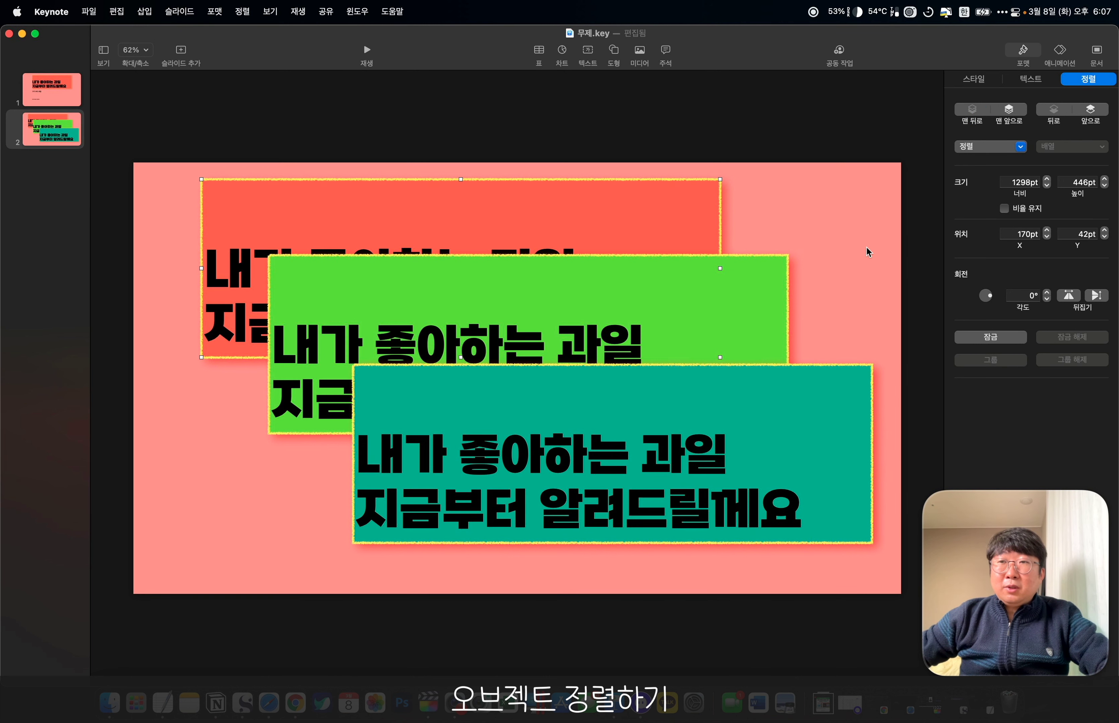
Try left and centre alignment on the second slide's title box and align it to the right.
click(990, 148)
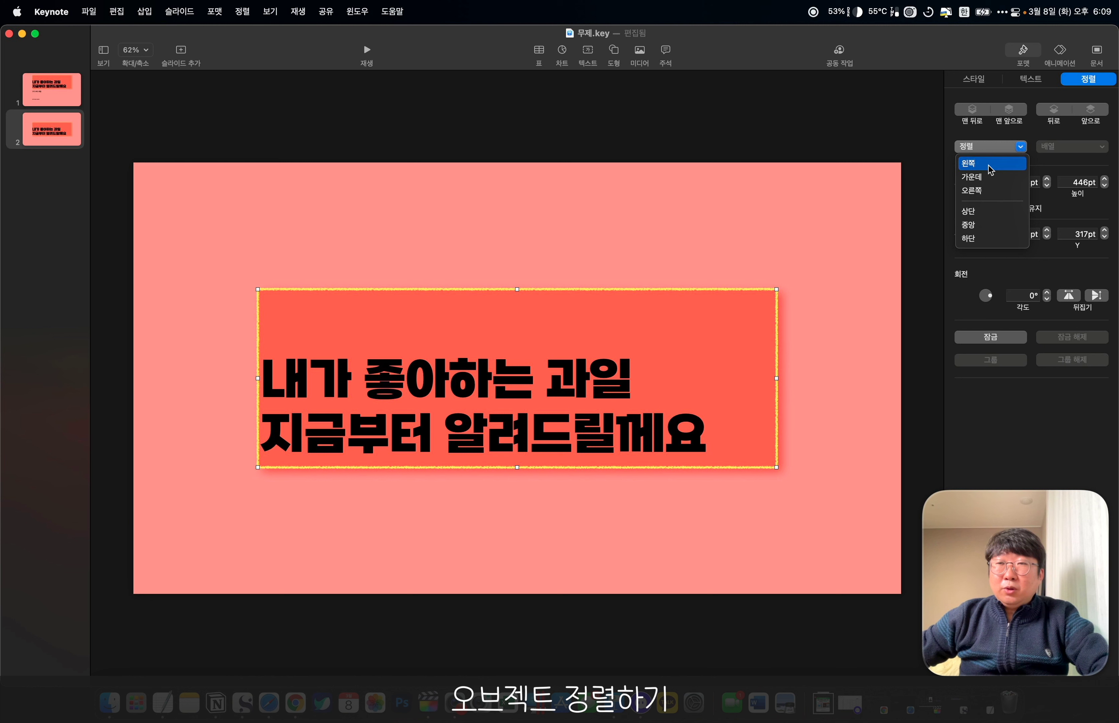
click(989, 165)
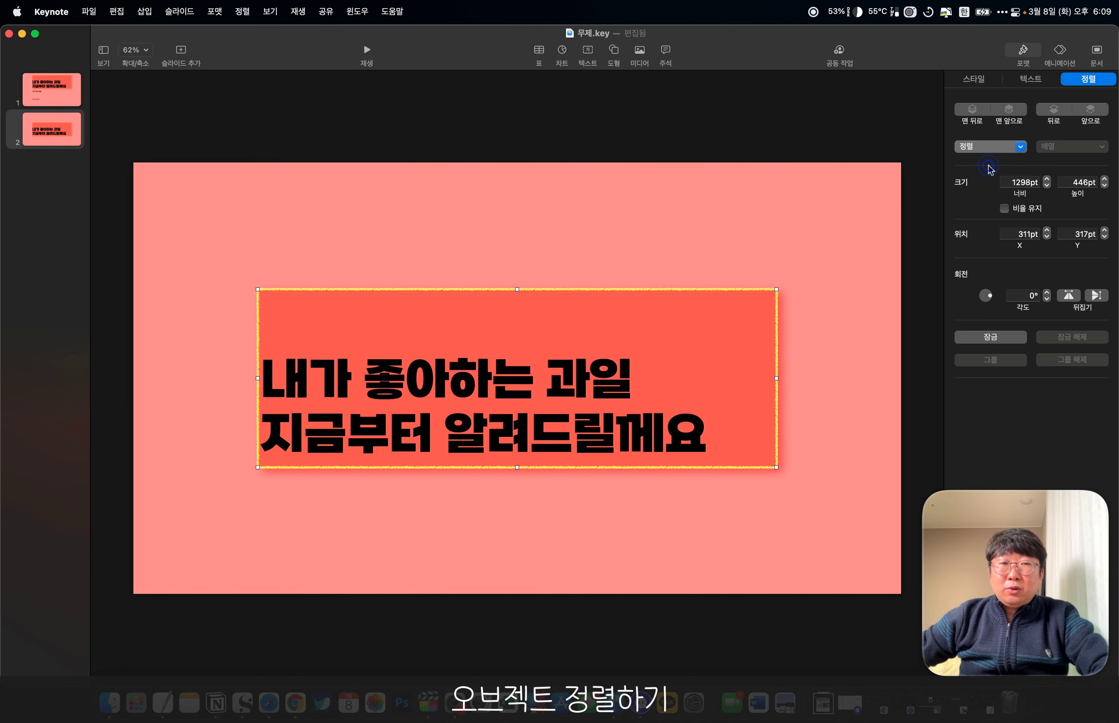
click(982, 150)
click(983, 177)
click(988, 148)
click(987, 190)
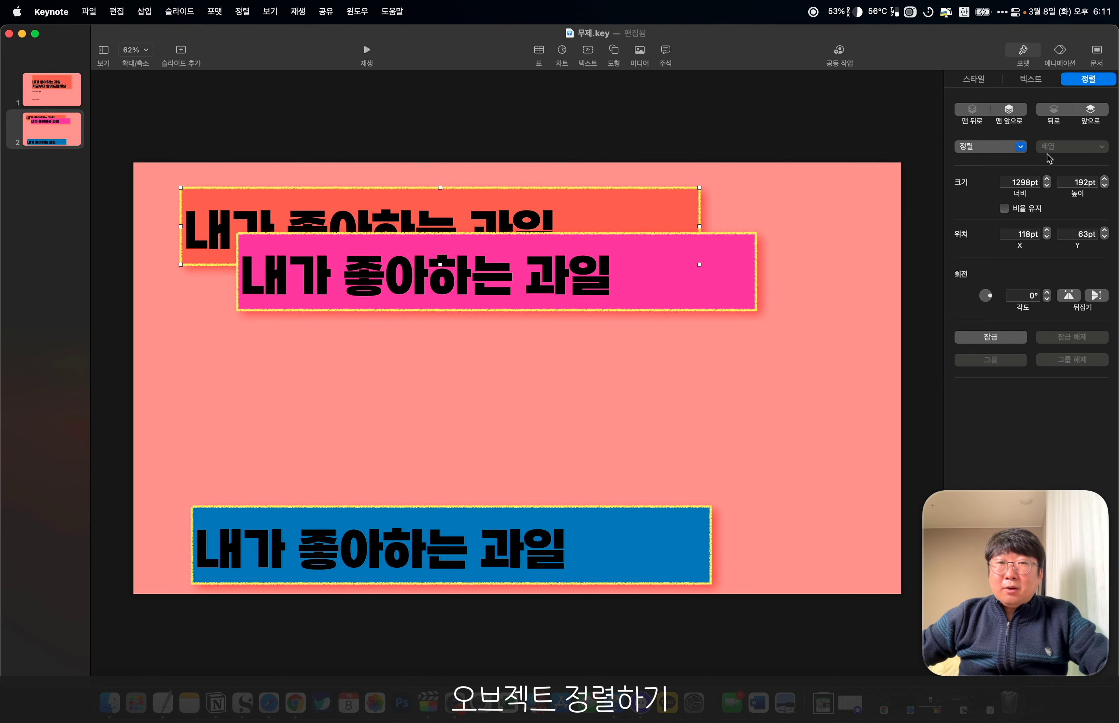
Select the red, pink and blue boxes on the second slide and distribute them vertically.
click(639, 205)
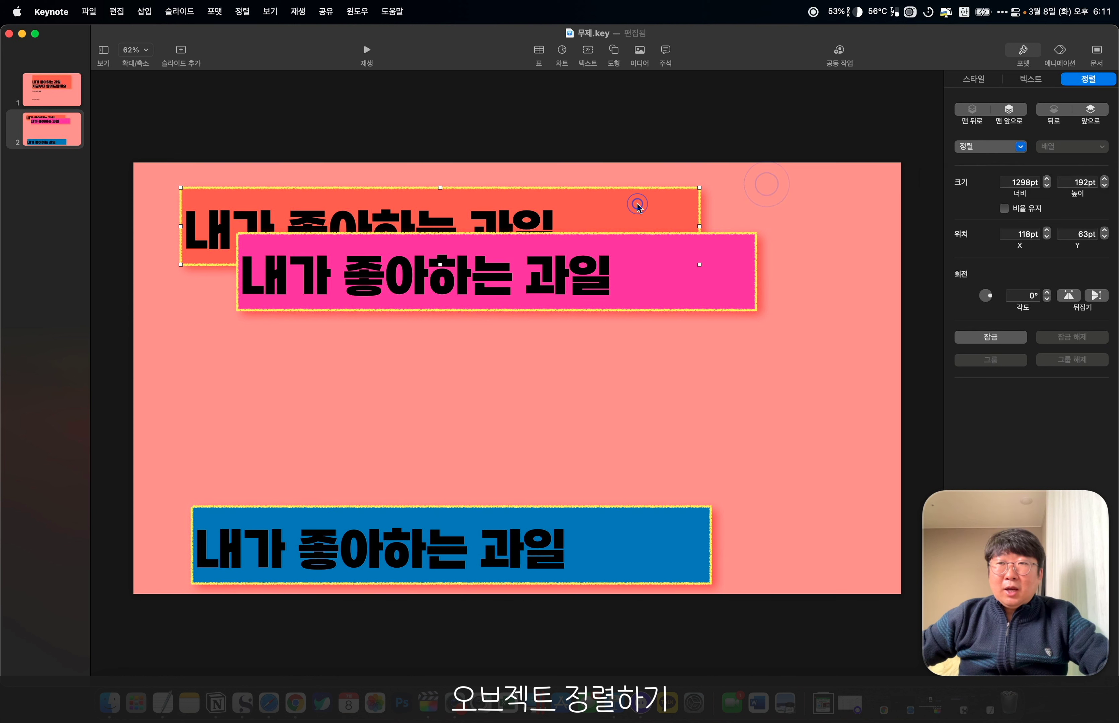
shift+click(654, 280)
click(840, 204)
key(super+a)
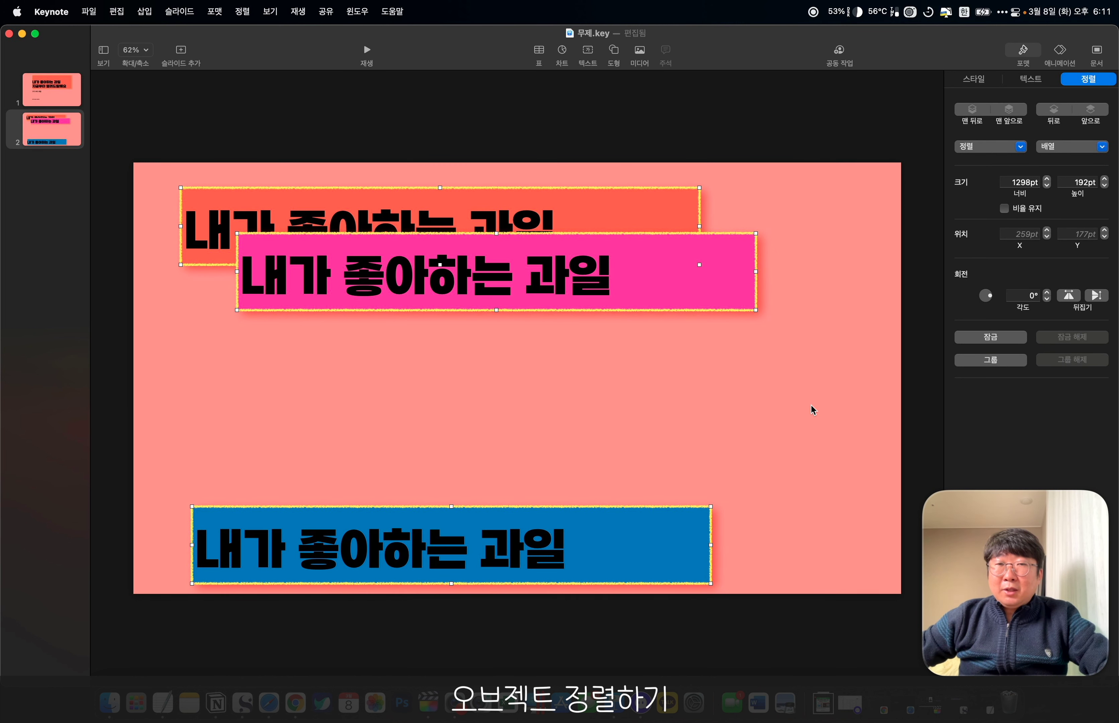
click(1066, 149)
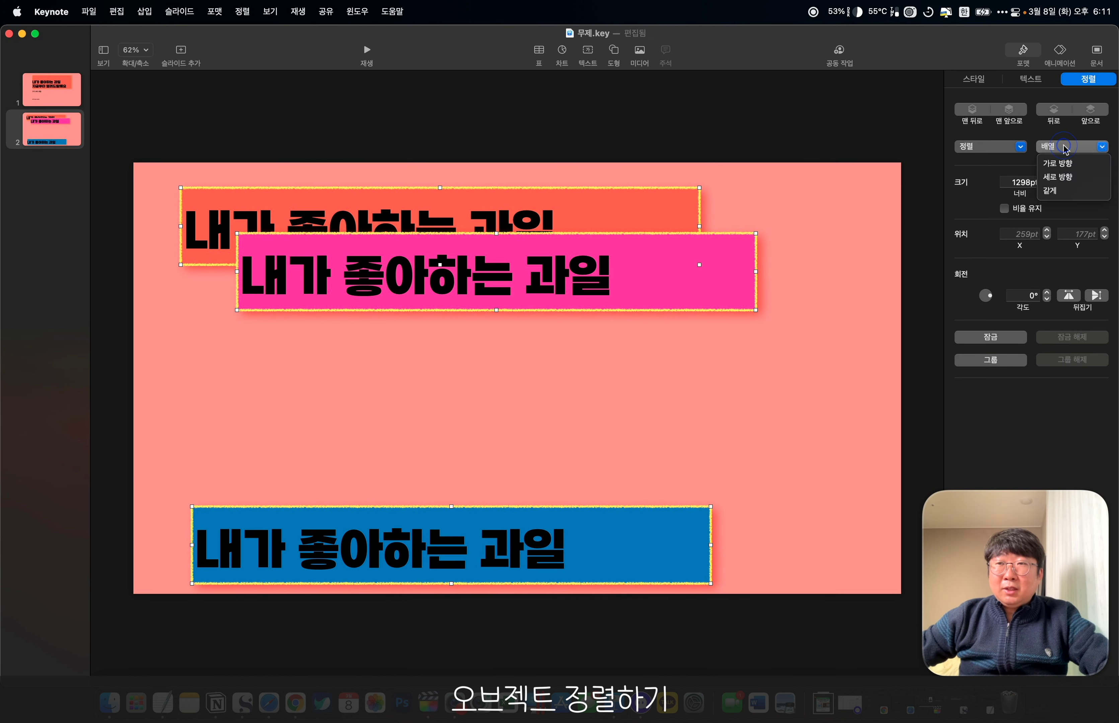
click(1066, 179)
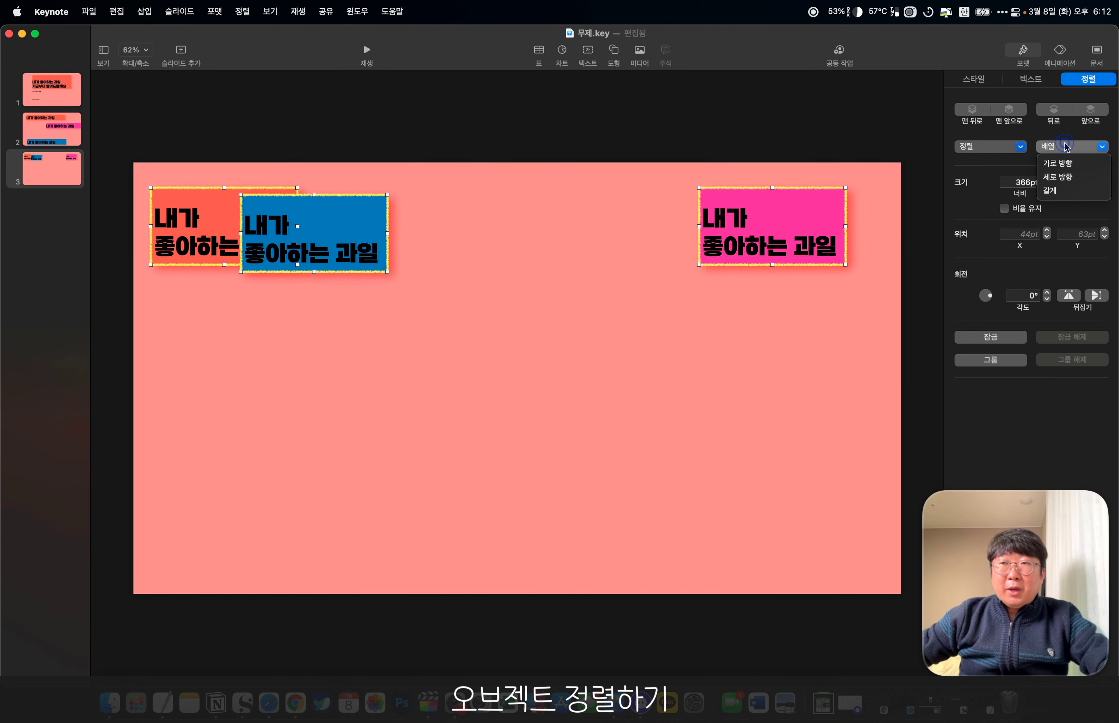
Try distributing the third slide's three small boxes horizontally and distribute them evenly instead.
click(1068, 165)
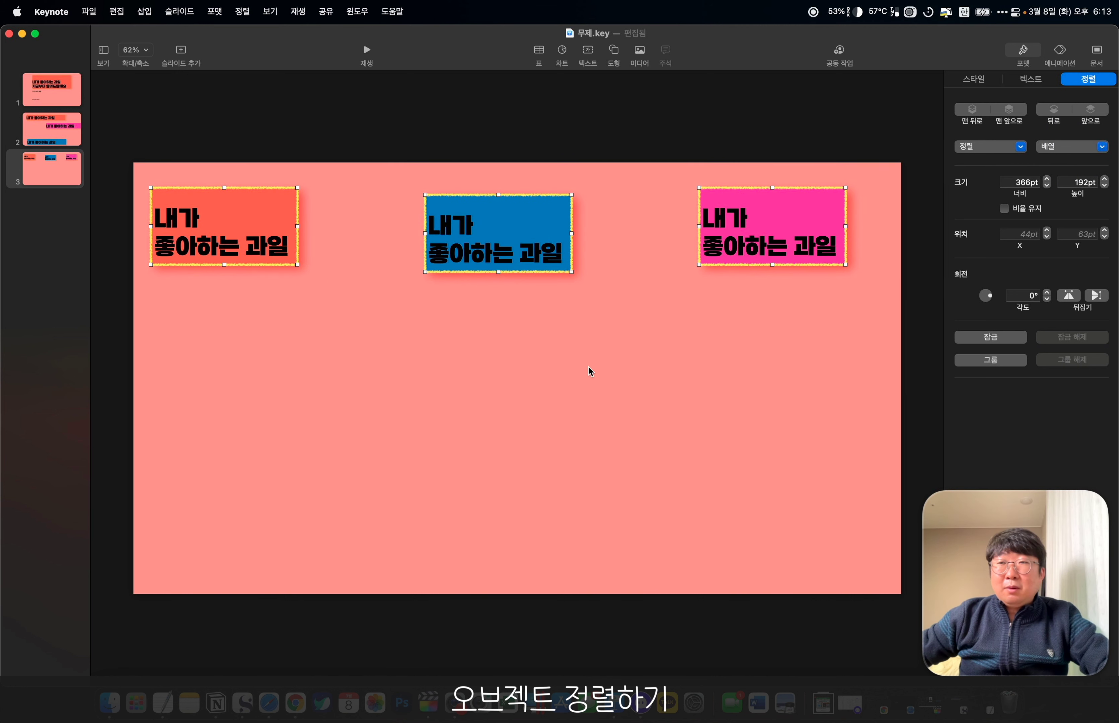
key(super+z)
click(1065, 147)
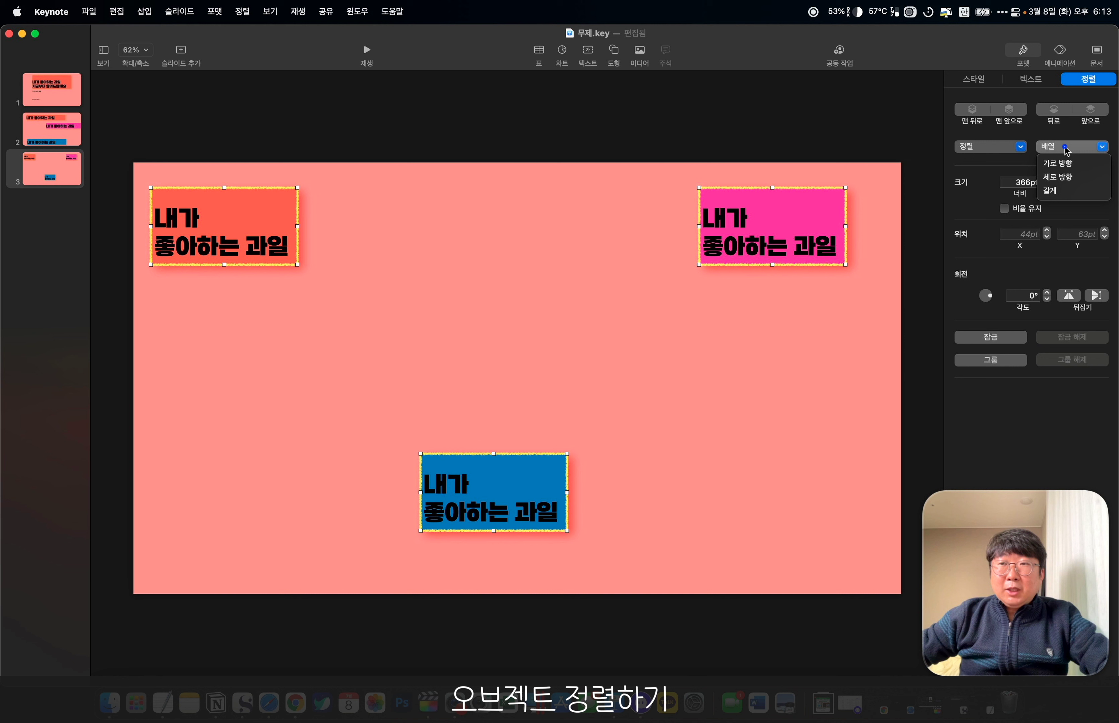
click(1072, 192)
Select the three wide boxes on the second slide and distribute them evenly.
drag(349, 125, 675, 617)
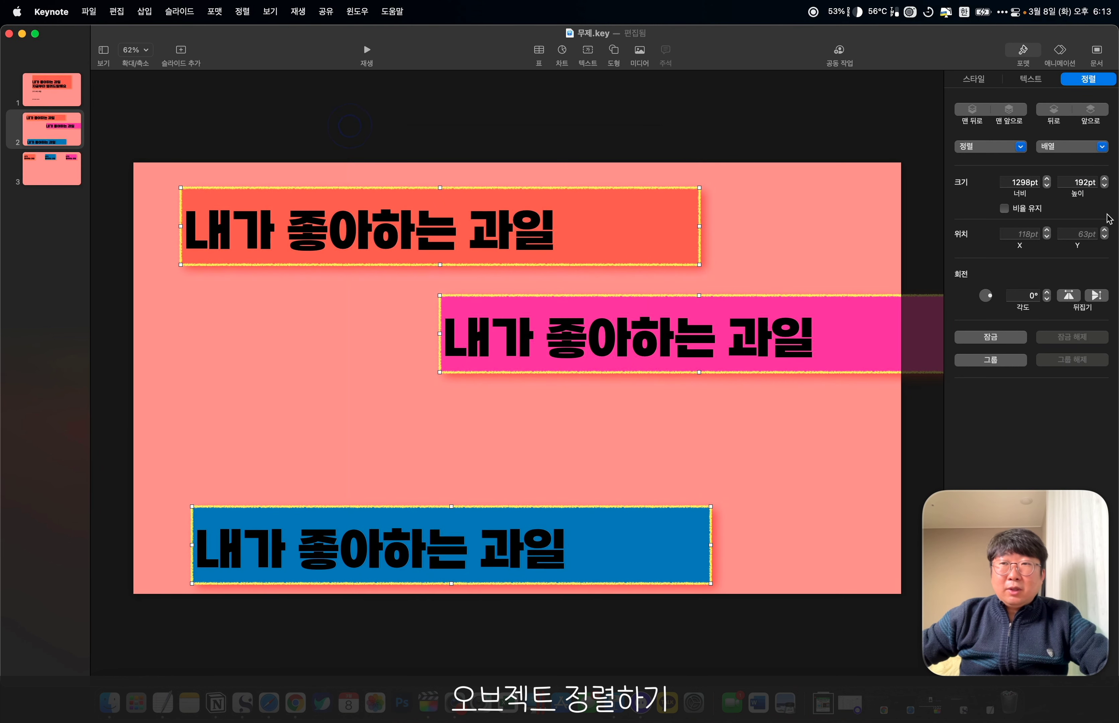
click(1074, 149)
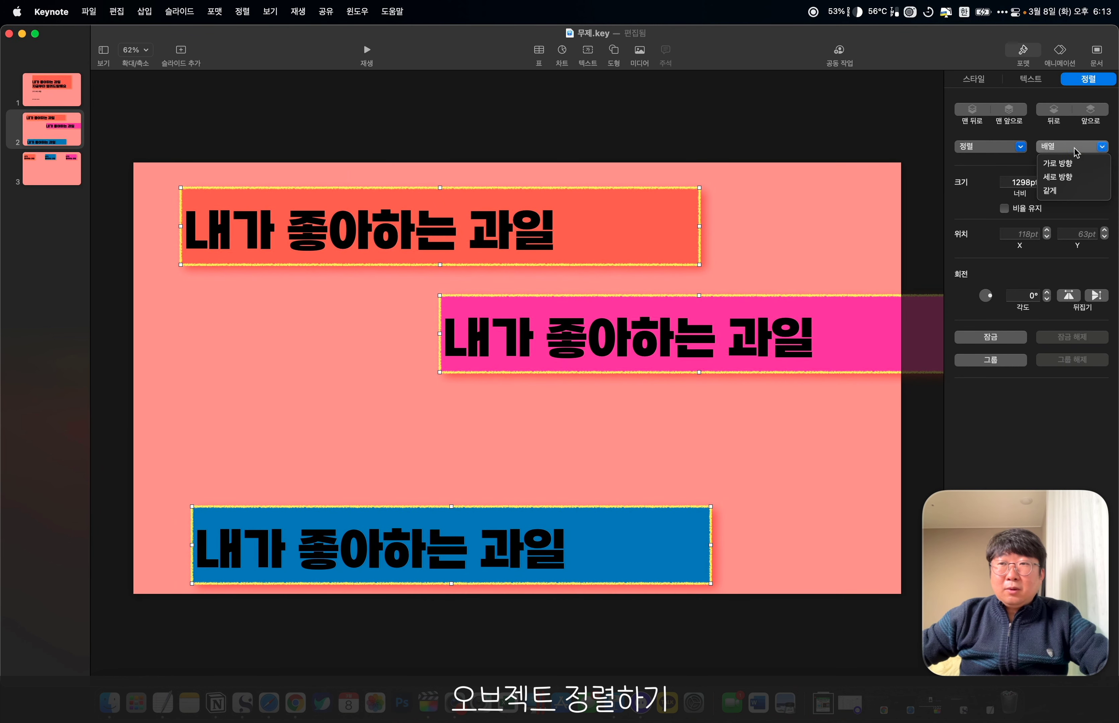
click(1073, 192)
click(329, 231)
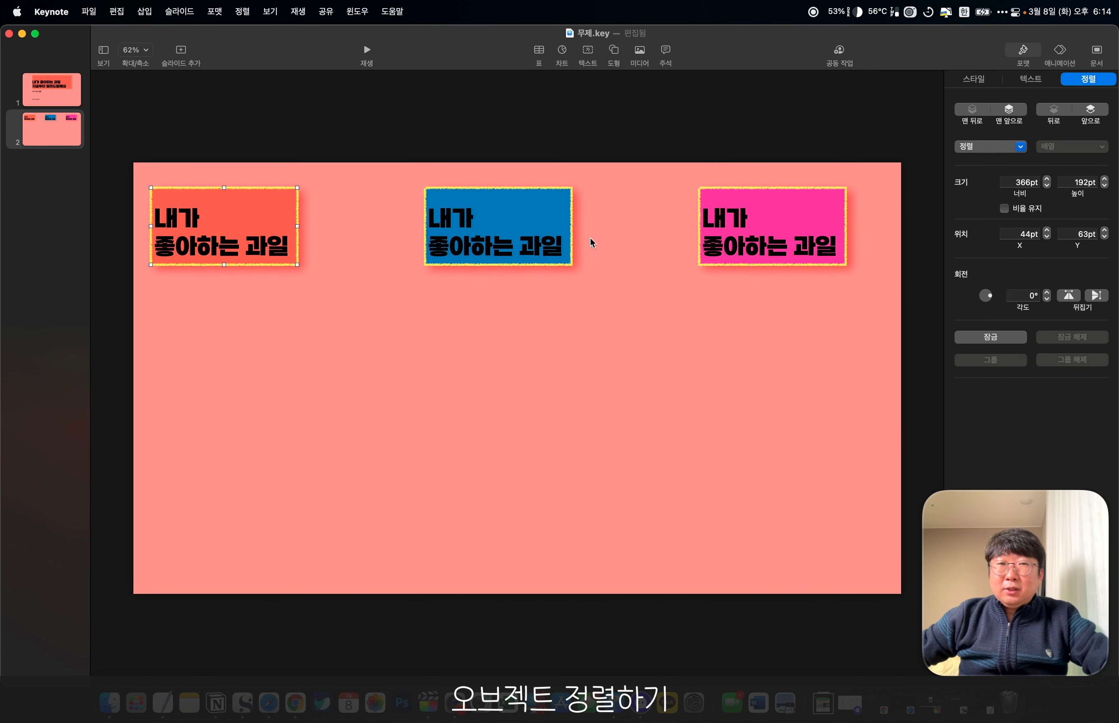
Move the small red box to about X 111 pt and Y 63 pt.
drag(251, 233, 513, 325)
click(482, 222)
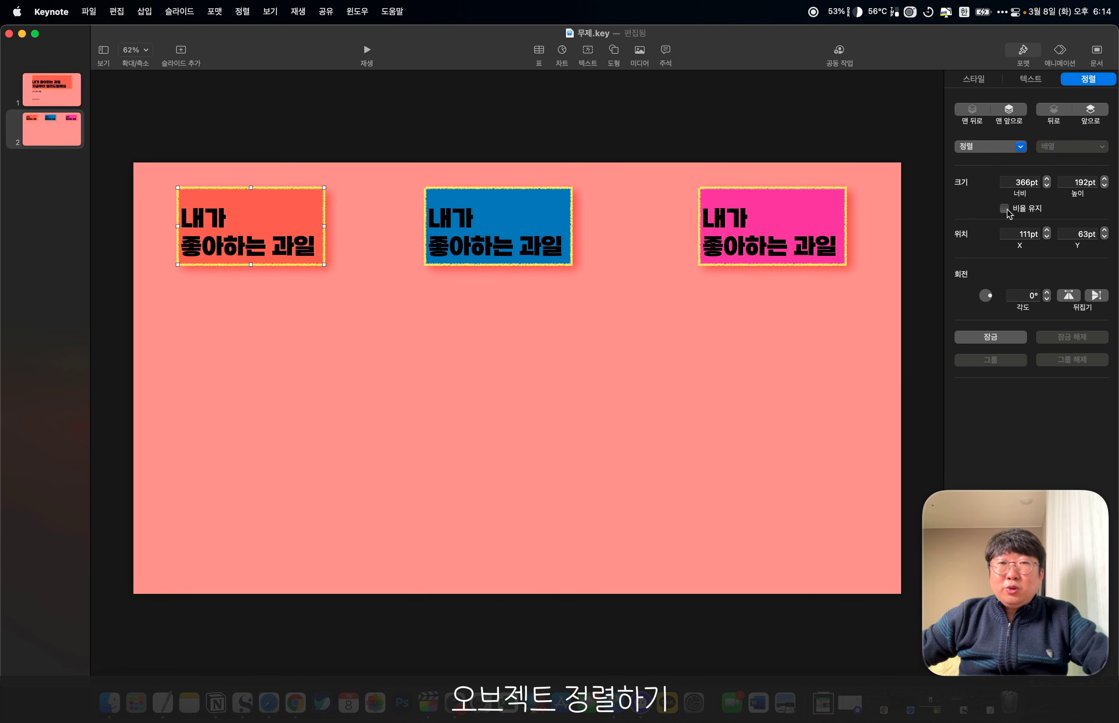
Try resizing the blue box freely, undo that, and try resizing it with its proportions constrained.
click(528, 223)
drag(570, 264, 765, 294)
key(super+z)
key(super+z)
click(1006, 209)
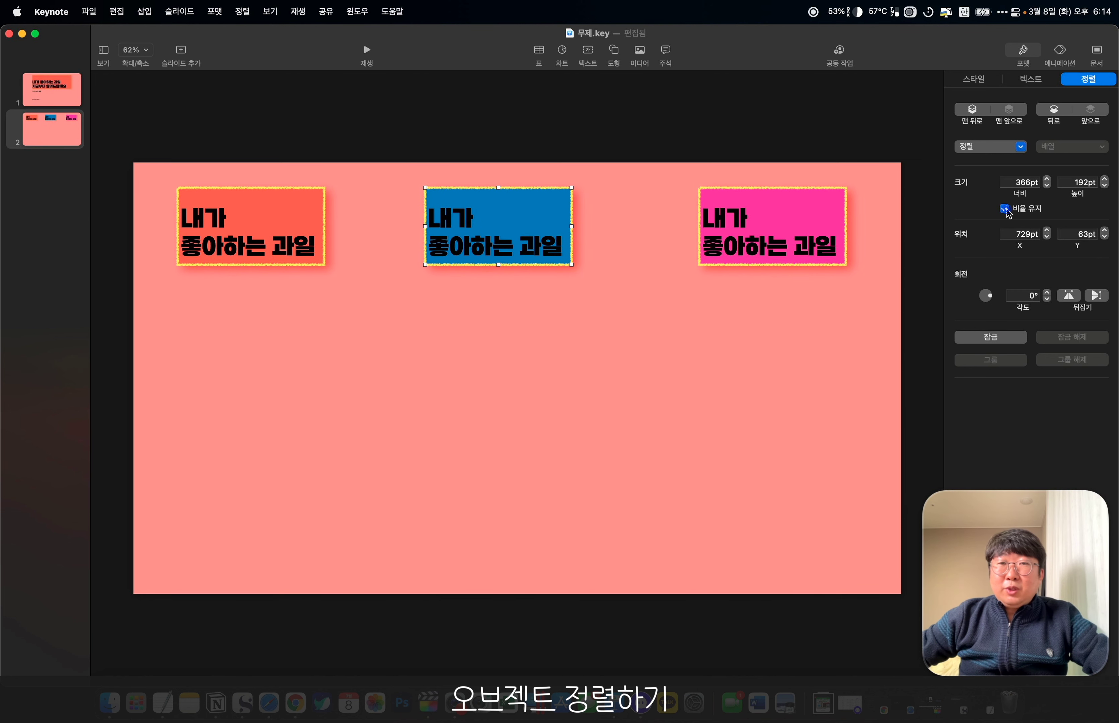
drag(572, 266, 565, 418)
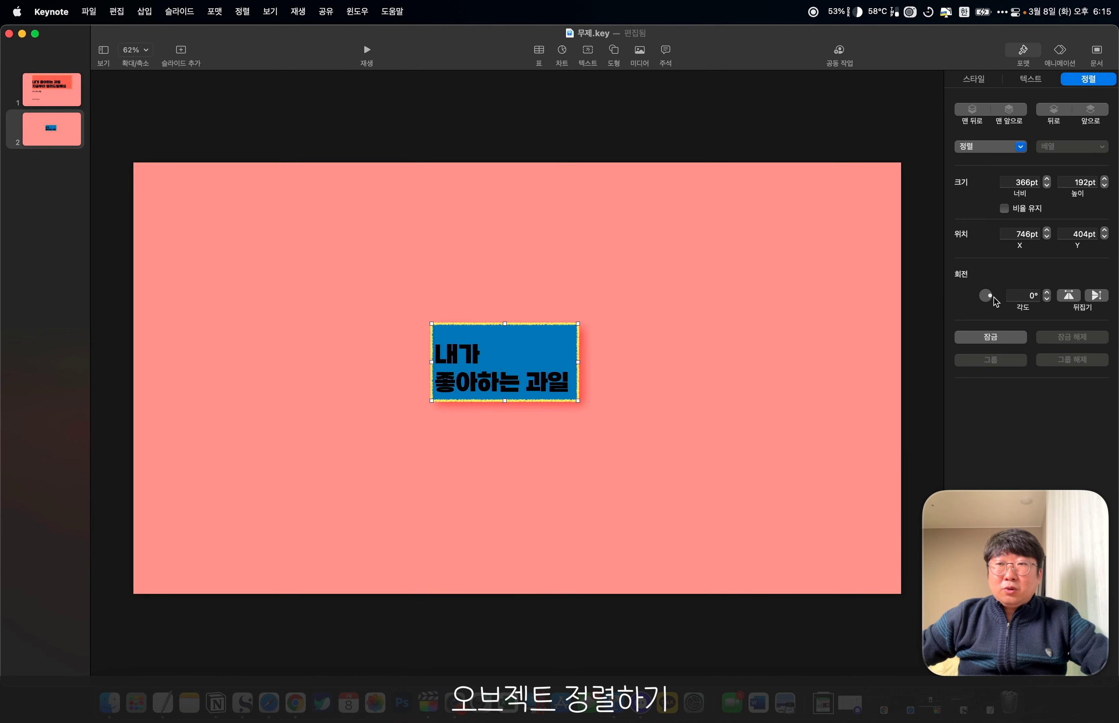
Rotate the blue box to about 13° and try flipping it horizontally and vertically, restoring its original orientation.
drag(993, 301, 995, 301)
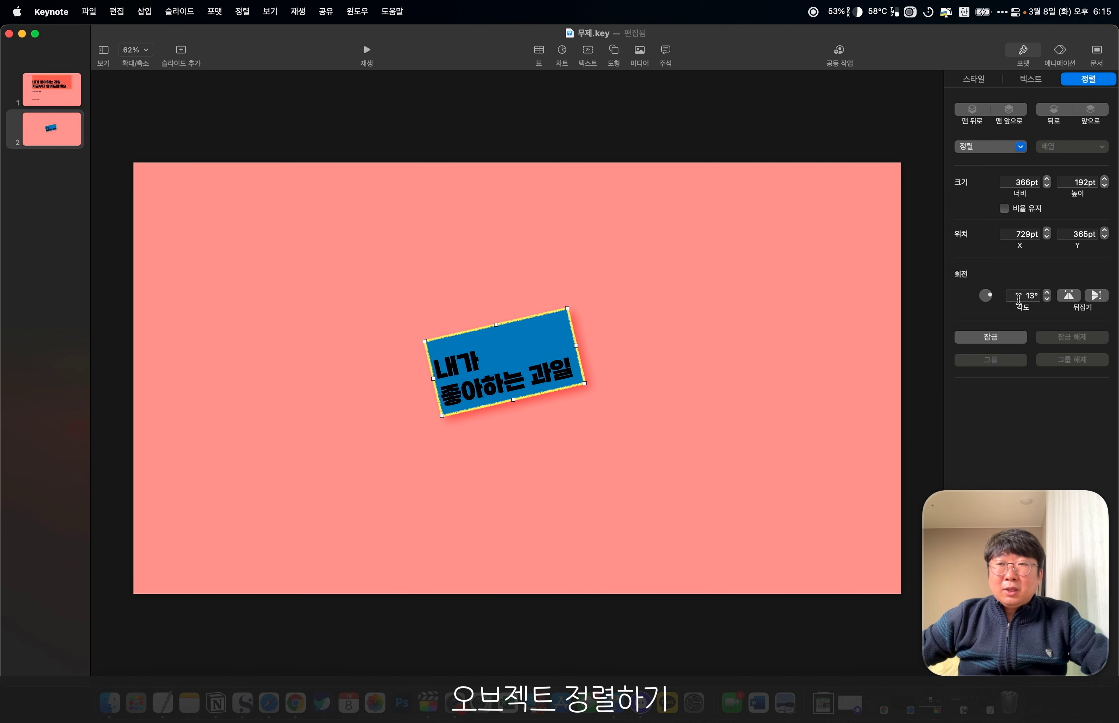
click(1072, 298)
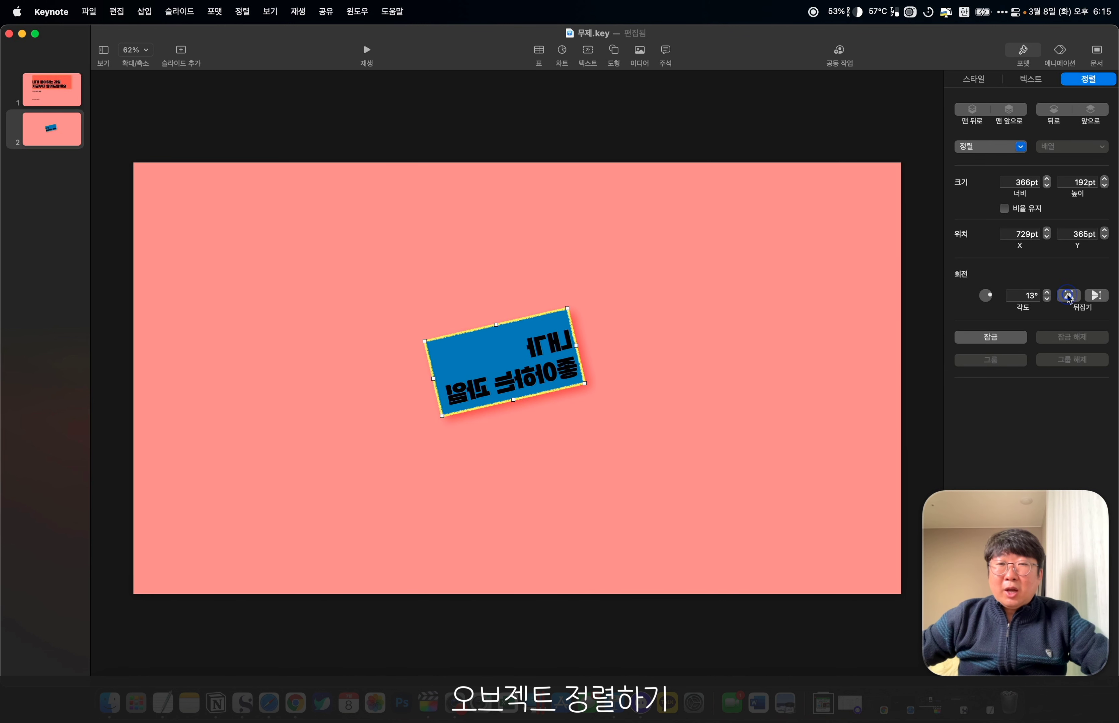
click(1072, 298)
click(1097, 295)
click(1097, 295)
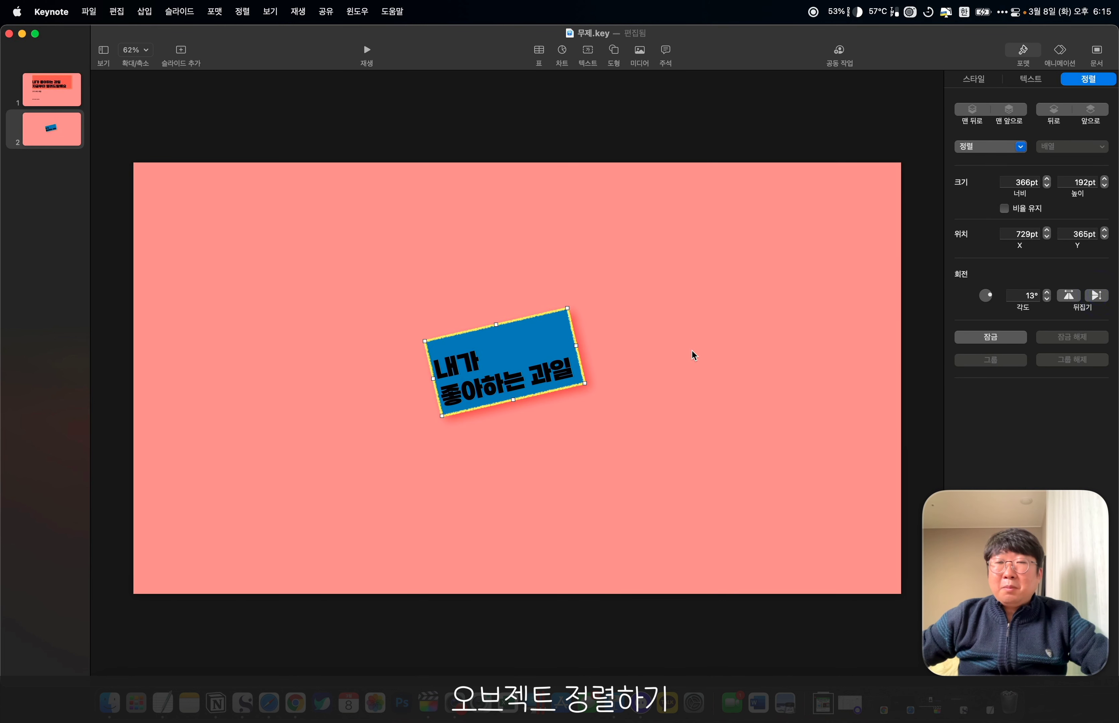